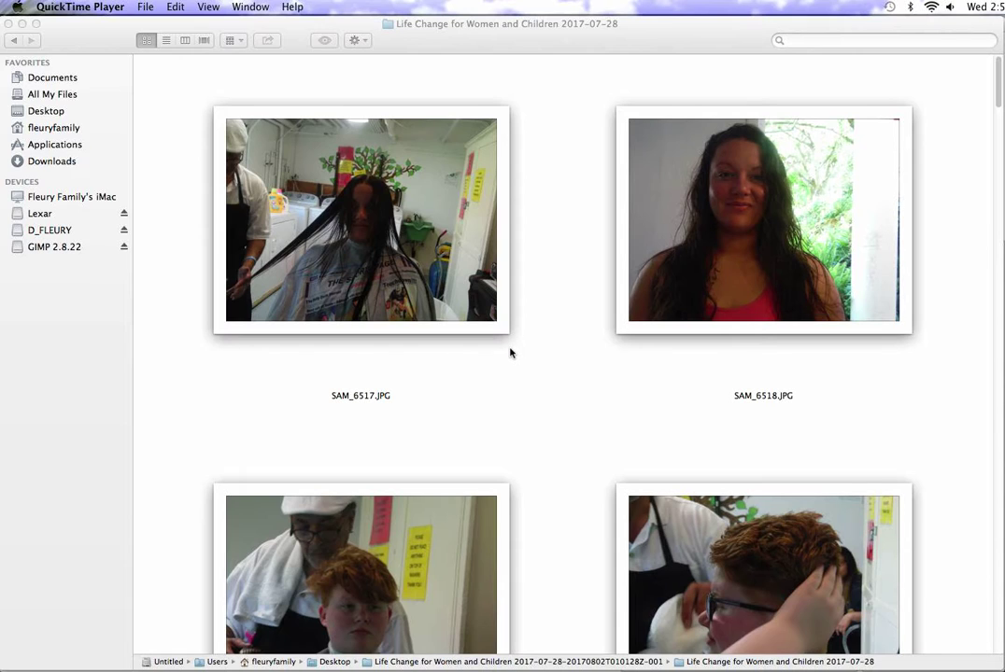
Step: Rename the photo SAM_6517.JPG to 1a and SAM_6518.JPG to 1b, keeping the JPG extension
{"action": "left_click", "coordinate": [356, 400]}
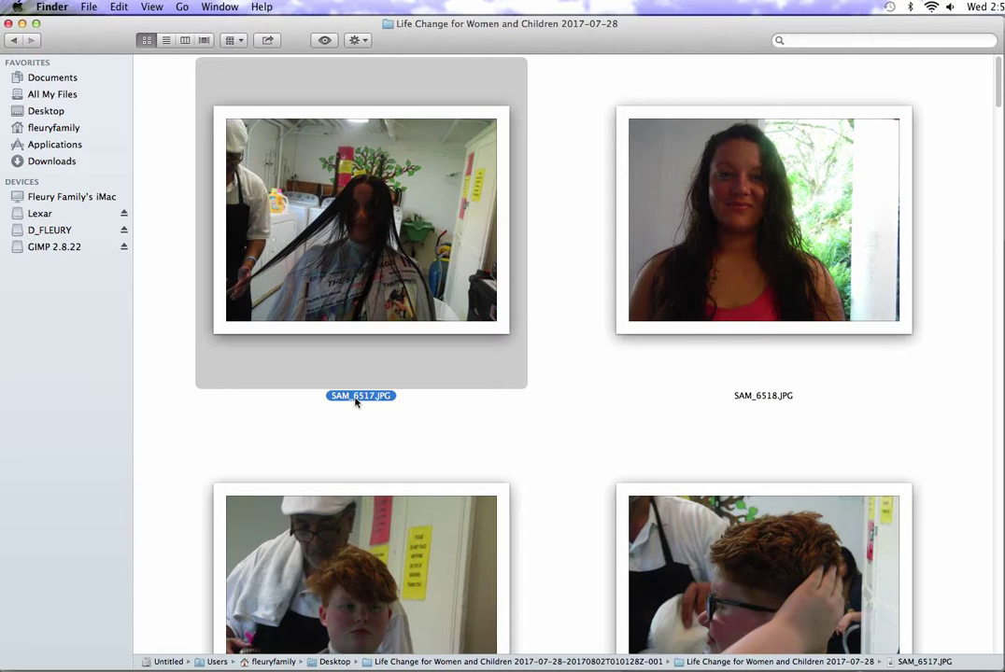
{"action": "left_click", "coordinate": [355, 400]}
{"action": "type", "text": "1a"}
{"action": "left_click", "coordinate": [752, 397]}
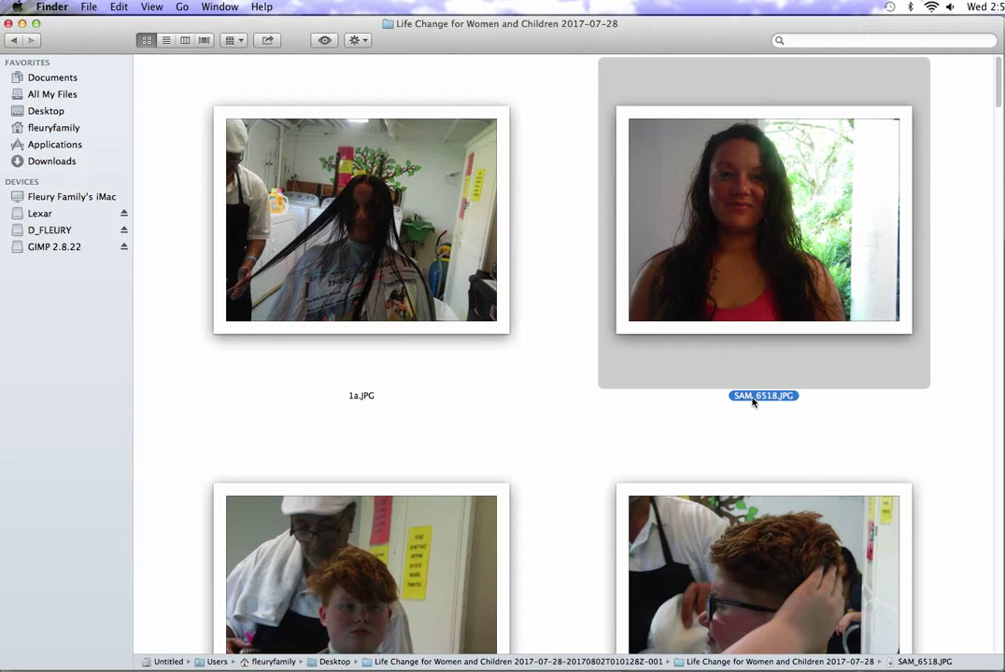
{"action": "left_click", "coordinate": [753, 397]}
{"action": "type", "text": "1b"}
{"action": "key", "text": "Return"}
Step: Rename the photo SAM_6519.JPG to 2a and SAM_6520.JPG to 2b, keeping the JPG extension
{"action": "left_click_drag", "start_coordinate": [998, 84], "coordinate": [993, 119]}
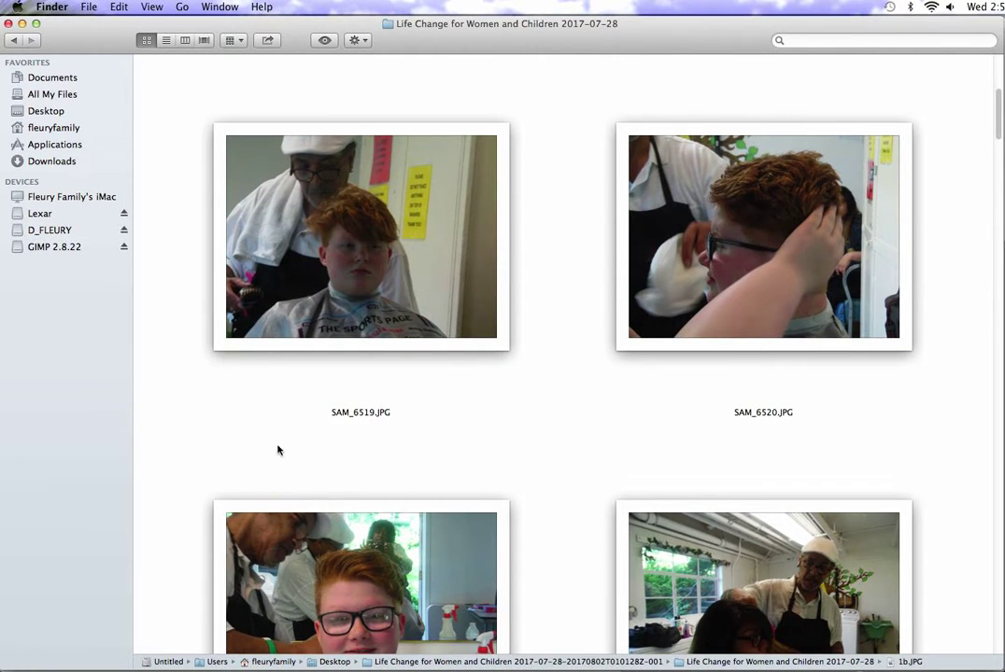
{"action": "left_click", "coordinate": [353, 415]}
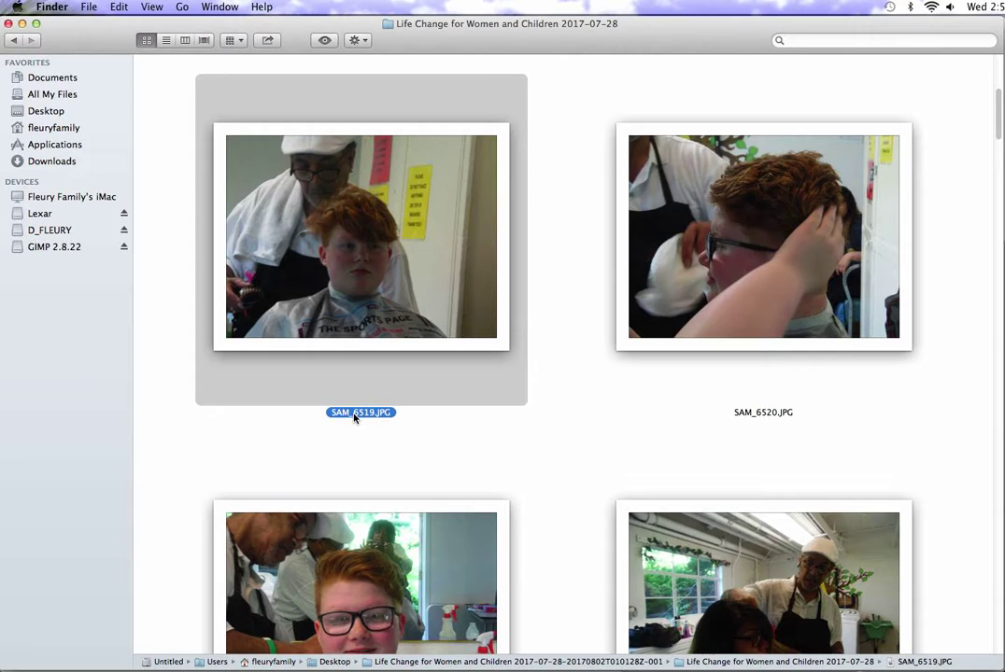
{"action": "left_click", "coordinate": [354, 414]}
{"action": "type", "text": "2a"}
{"action": "left_click", "coordinate": [763, 417]}
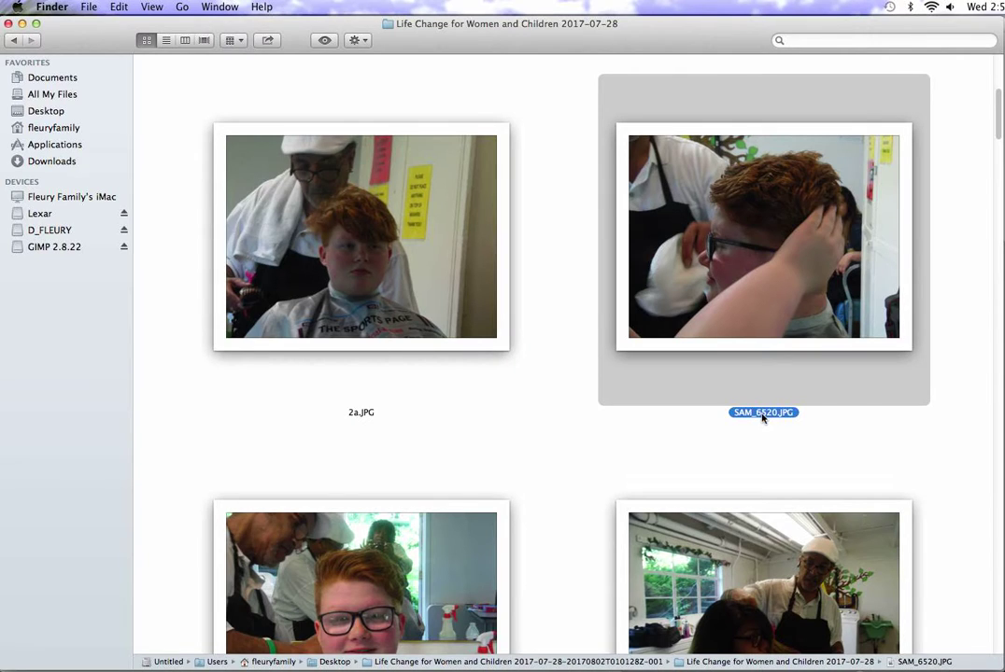
{"action": "left_click", "coordinate": [763, 418]}
{"action": "type", "text": "2b"}
{"action": "key", "text": "Return"}
Step: Rename the photo SAM_6521.JPG to 2c, keeping the JPG extension
{"action": "scroll", "coordinate": [999, 118], "scroll_direction": "down", "scroll_amount": 3}
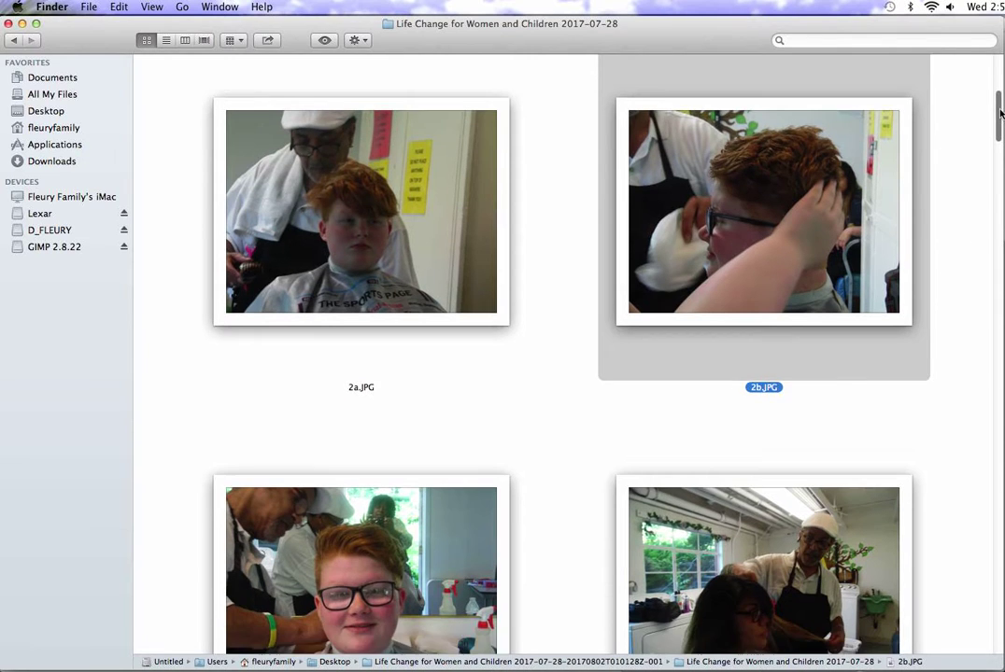
{"action": "scroll", "coordinate": [999, 118], "scroll_direction": "down", "scroll_amount": 5}
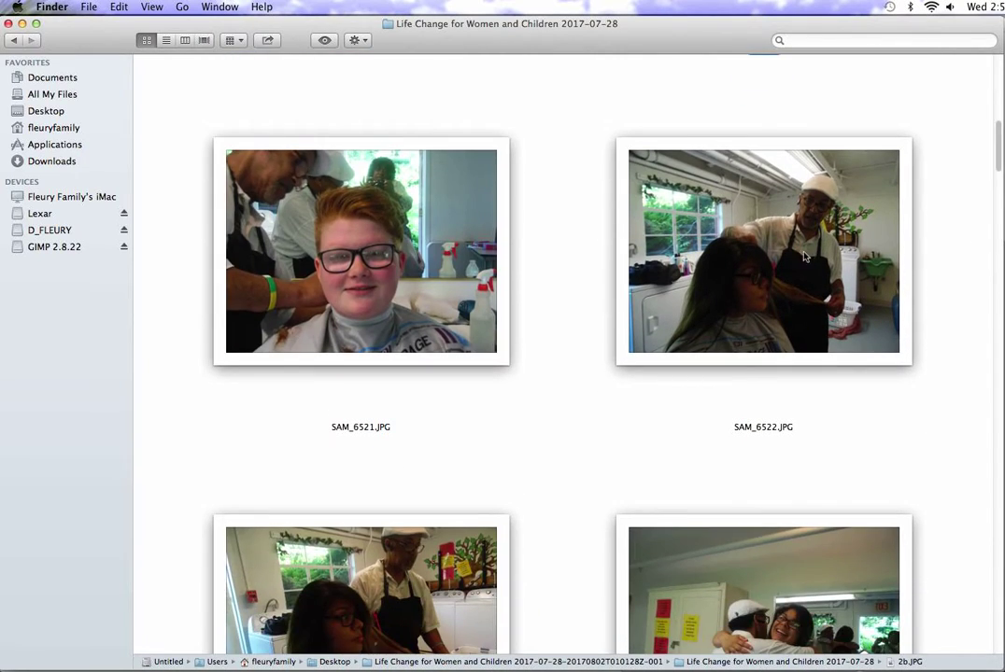
{"action": "left_click", "coordinate": [362, 429]}
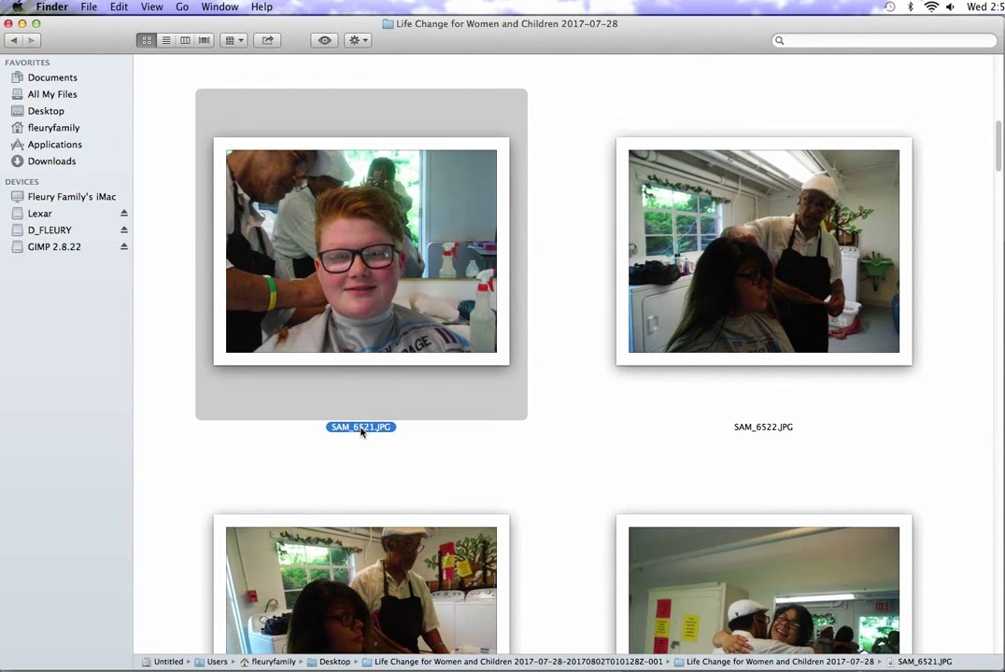
{"action": "left_click", "coordinate": [361, 429]}
{"action": "type", "text": "2c"}
Step: Find the other photo of the same red-haired boy, SAM_6528.JPG, and rename it to 2d
{"action": "left_click_drag", "start_coordinate": [999, 139], "coordinate": [996, 230]}
{"action": "left_click", "coordinate": [761, 530]}
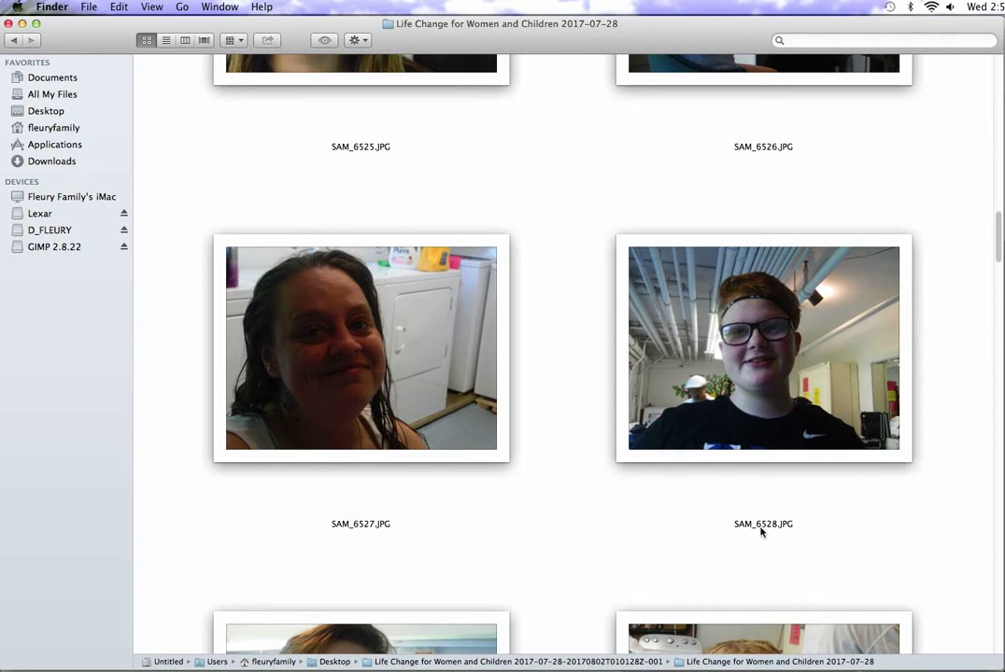
{"action": "left_click", "coordinate": [761, 529]}
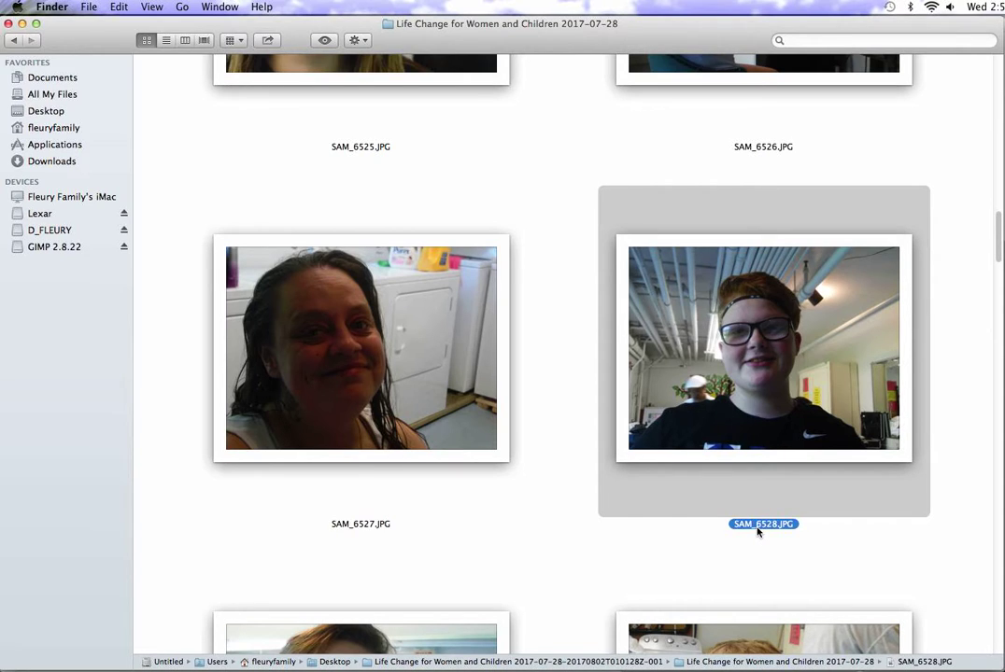
{"action": "left_click", "coordinate": [758, 530]}
{"action": "type", "text": "2d"}
{"action": "key", "text": "Return"}
Step: Rename the long-haired client's photos SAM_6522.JPG to 3a and SAM_6523.JPG to 3b
{"action": "scroll", "coordinate": [1000, 245], "scroll_direction": "down", "scroll_amount": 5}
{"action": "scroll", "coordinate": [1000, 245], "scroll_direction": "down", "scroll_amount": 6}
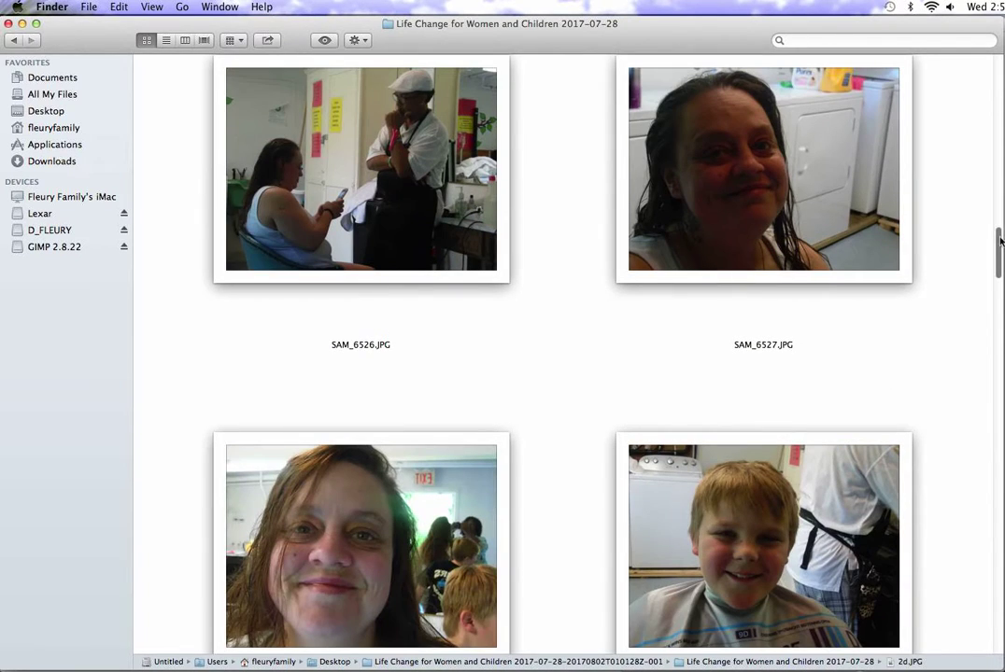
{"action": "scroll", "coordinate": [997, 213], "scroll_direction": "up", "scroll_amount": 4}
{"action": "scroll", "coordinate": [996, 203], "scroll_direction": "up", "scroll_amount": 2}
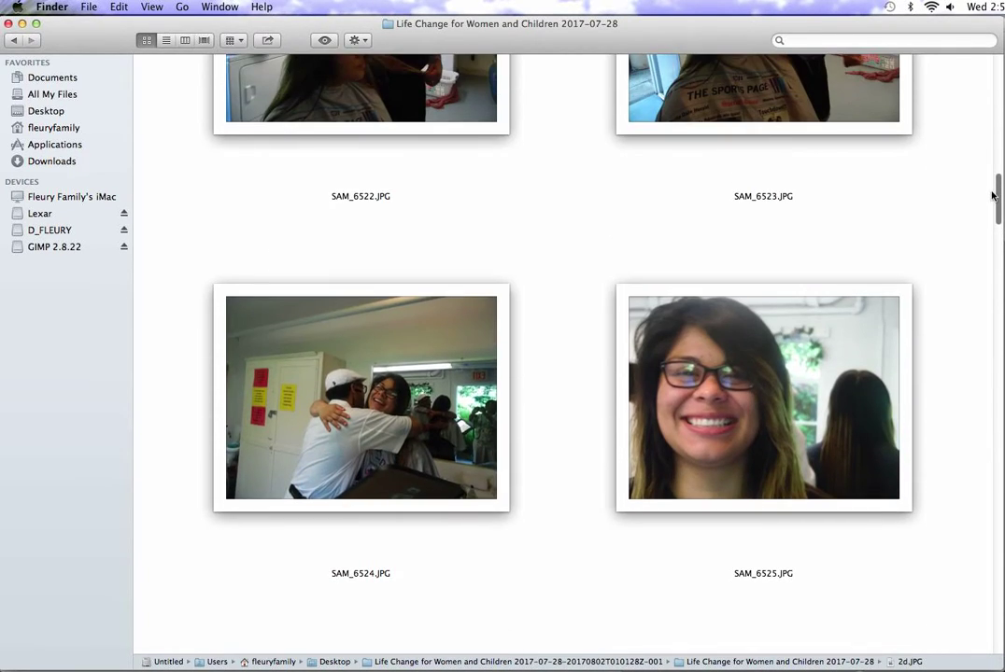
{"action": "scroll", "coordinate": [992, 194], "scroll_direction": "up", "scroll_amount": 8}
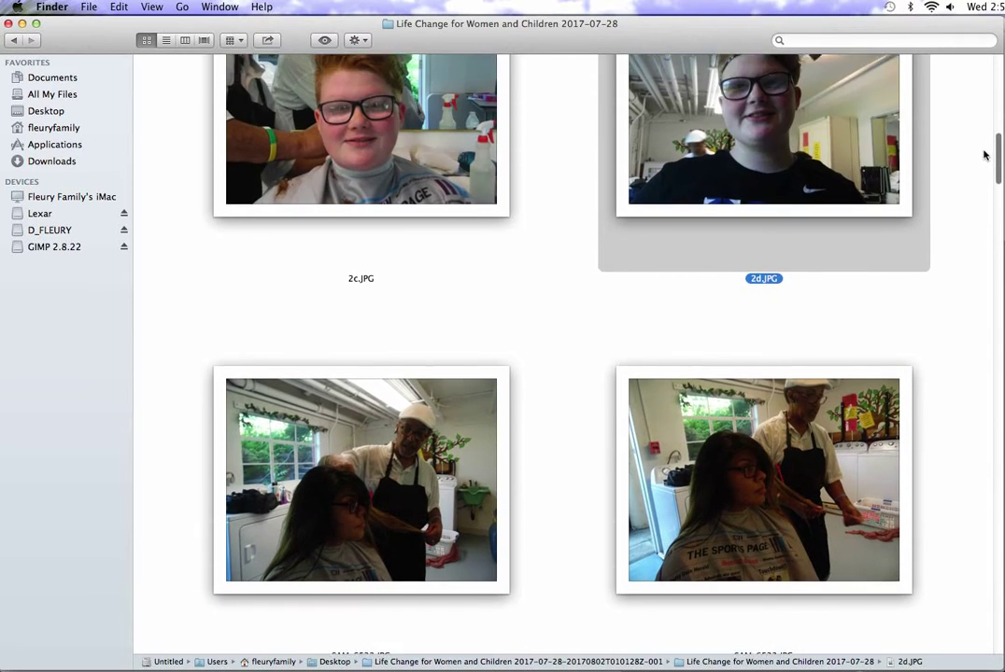
{"action": "scroll", "coordinate": [980, 144], "scroll_direction": "down", "scroll_amount": 5}
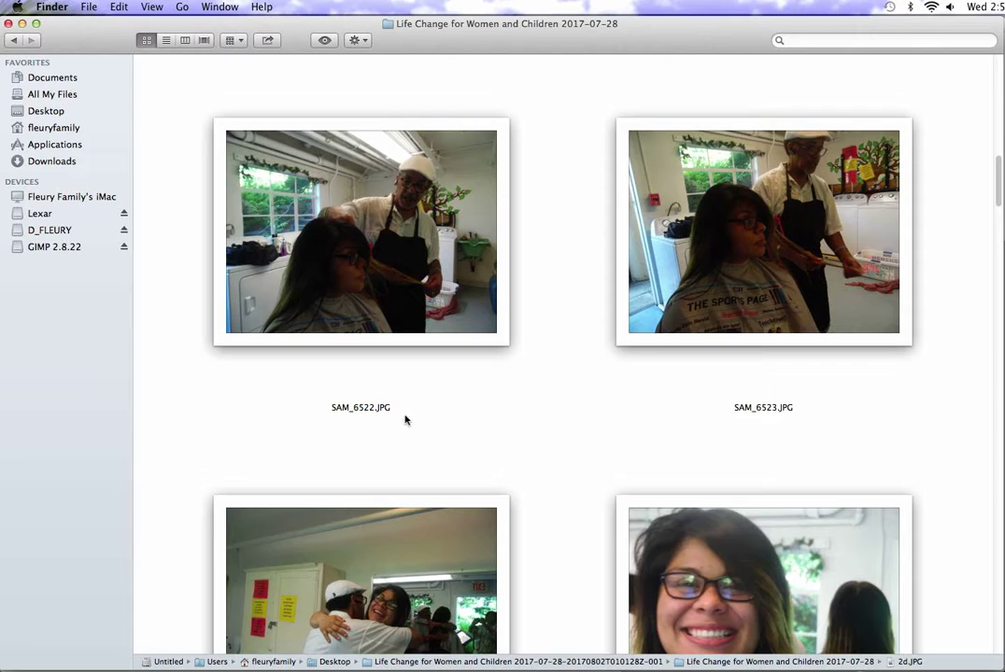
{"action": "left_click", "coordinate": [349, 409]}
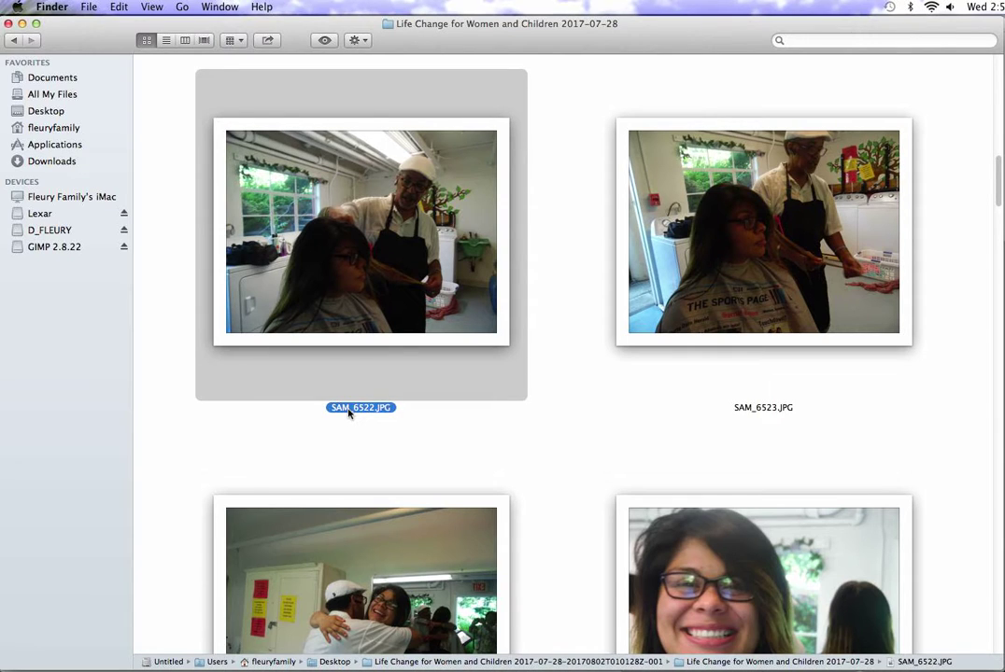
{"action": "left_click", "coordinate": [349, 411]}
{"action": "type", "text": "3a"}
{"action": "left_click", "coordinate": [743, 411]}
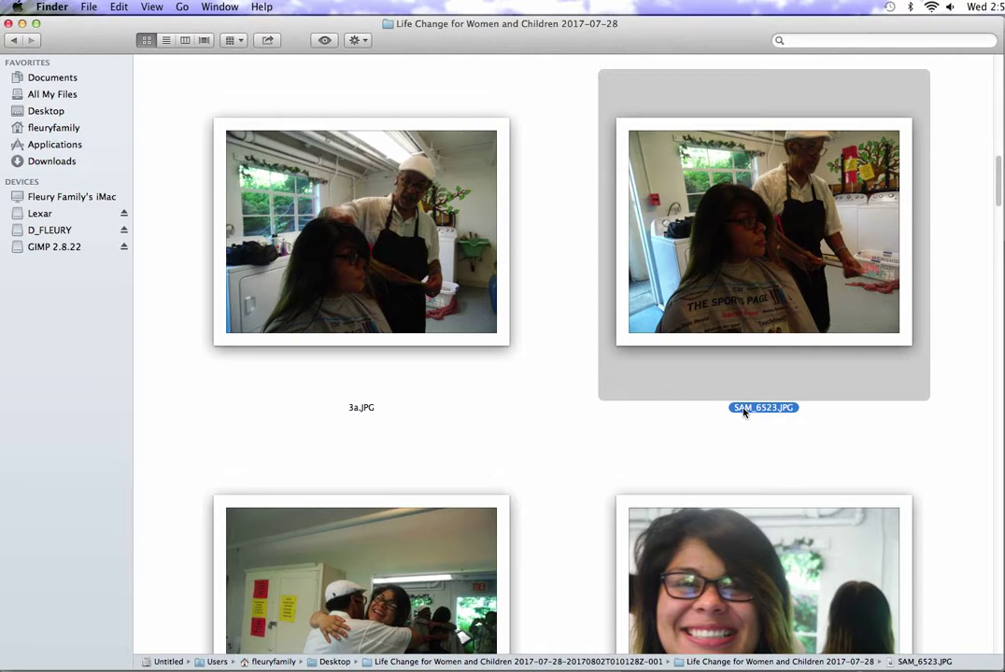
{"action": "left_click", "coordinate": [744, 409]}
{"action": "type", "text": "3b"}
Step: Rename the hugging photo SAM_6524.JPG to feature-3c, keeping the JPG extension
{"action": "left_click_drag", "start_coordinate": [999, 180], "coordinate": [997, 211]}
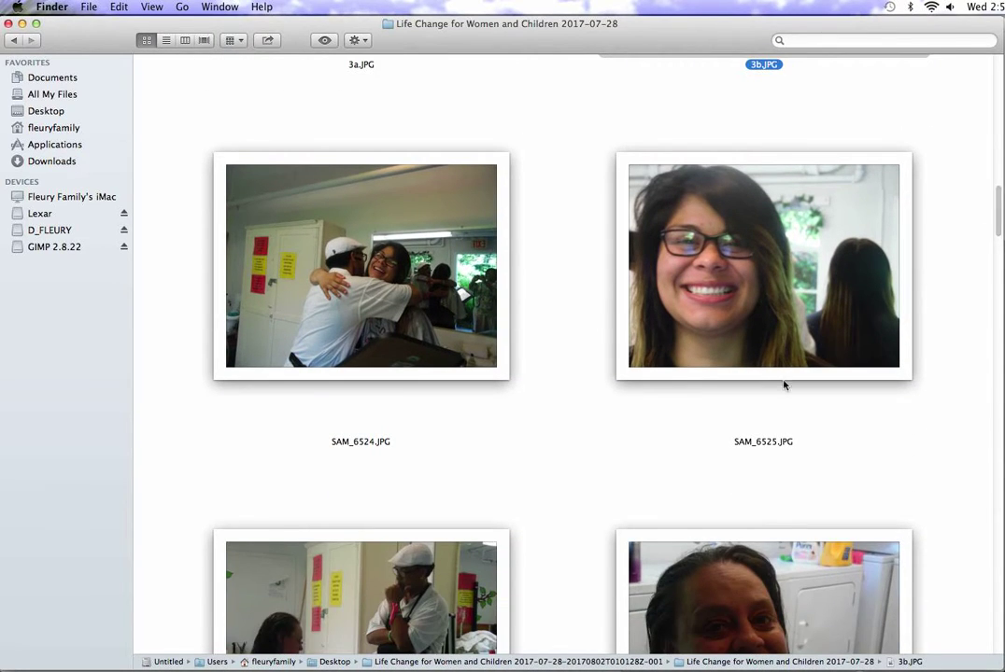
{"action": "left_click", "coordinate": [353, 444]}
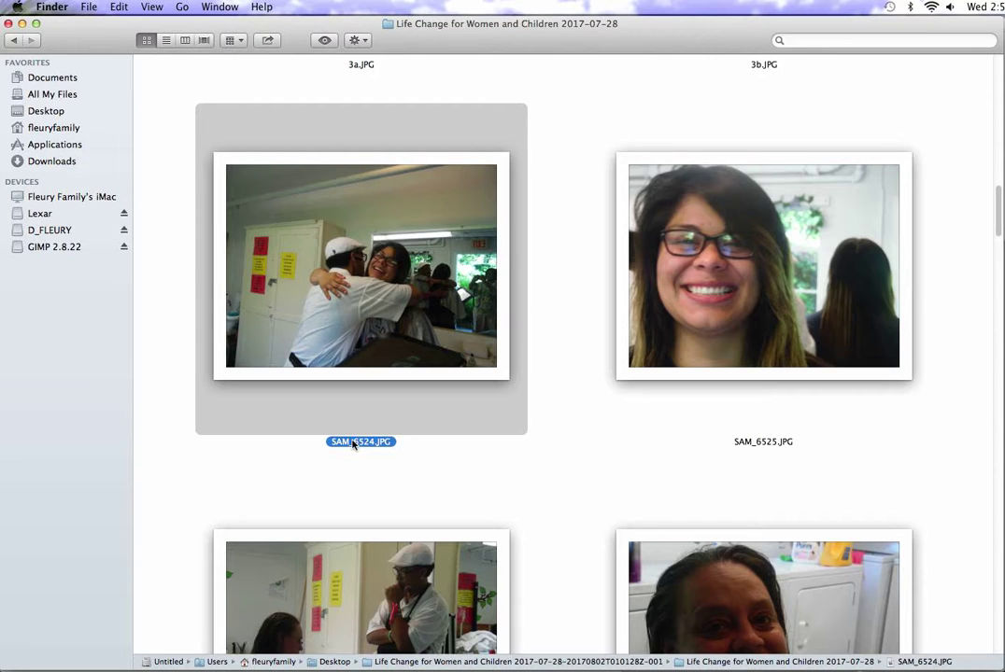
{"action": "left_click", "coordinate": [353, 444]}
{"action": "type", "text": "3c"}
{"action": "type", "text": "feature"}
{"action": "type", "text": "-"}
Step: View SAM_6525.JPG and feature-3c.JPG at full size in Preview, closing each one after checking it
{"action": "left_click", "coordinate": [769, 449]}
{"action": "double_click", "coordinate": [770, 449]}
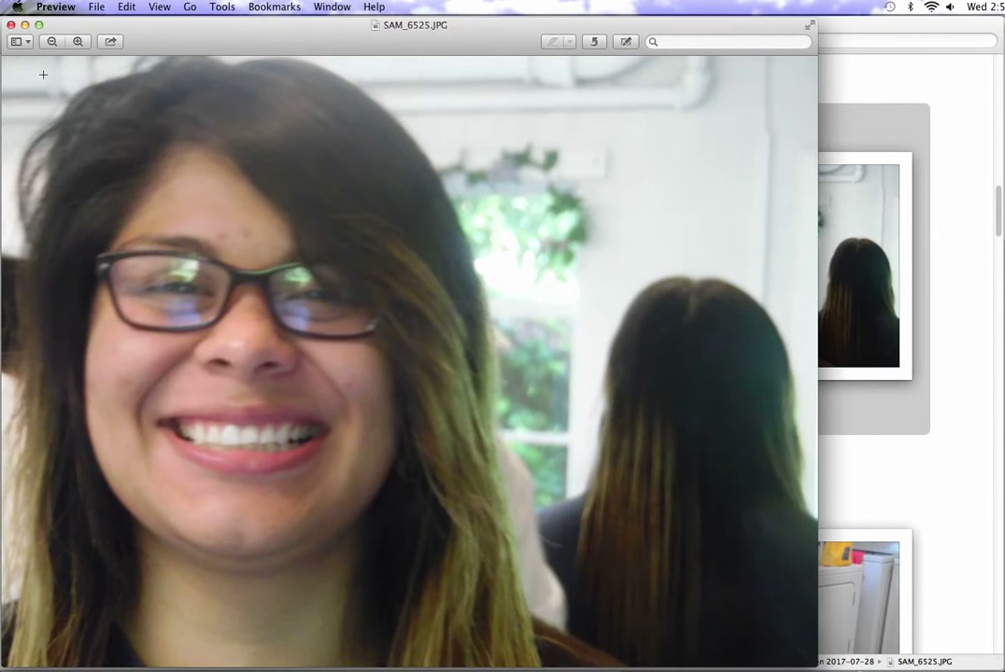
{"action": "left_click", "coordinate": [11, 25]}
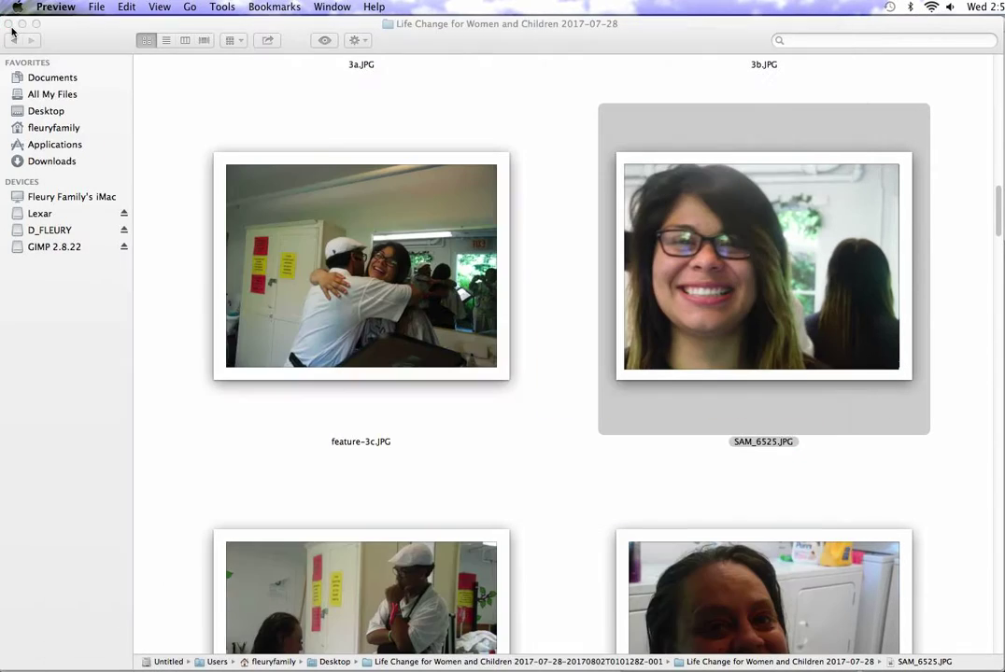
{"action": "left_click", "coordinate": [317, 291]}
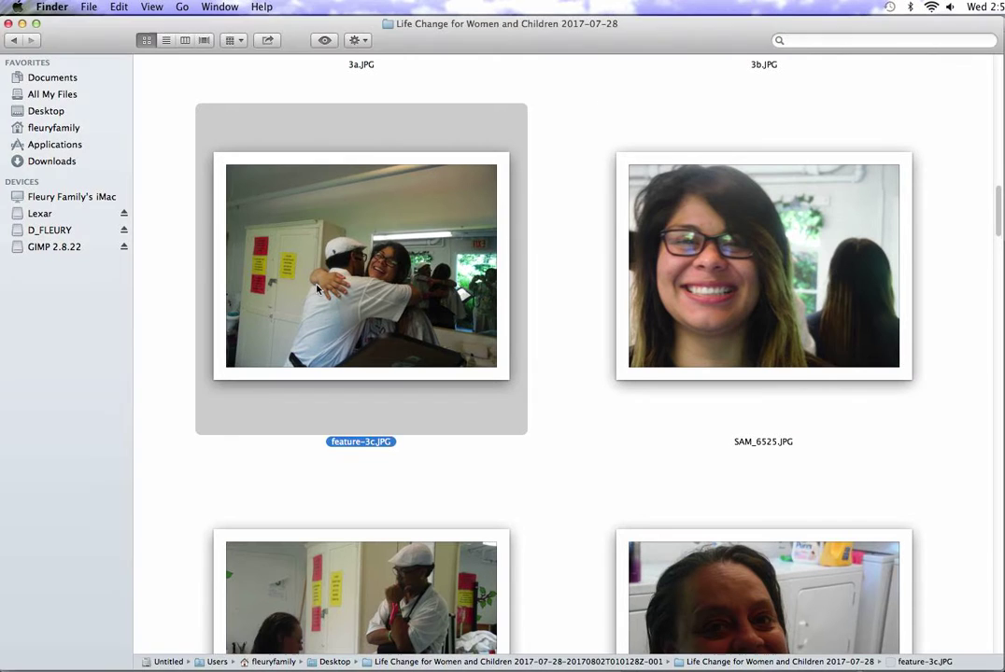
{"action": "double_click", "coordinate": [318, 290]}
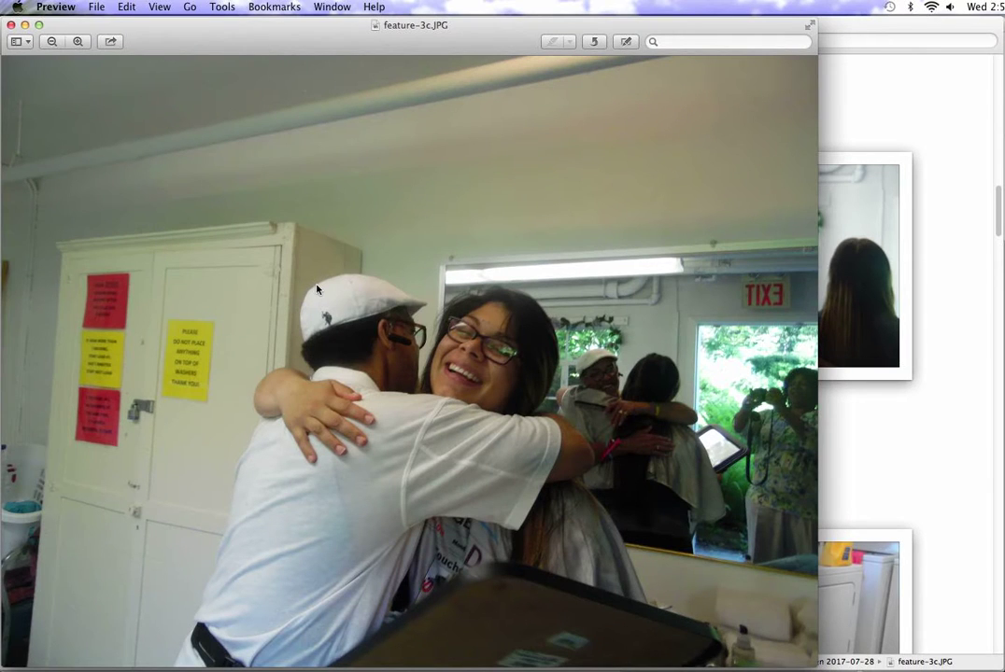
{"action": "left_click", "coordinate": [10, 26]}
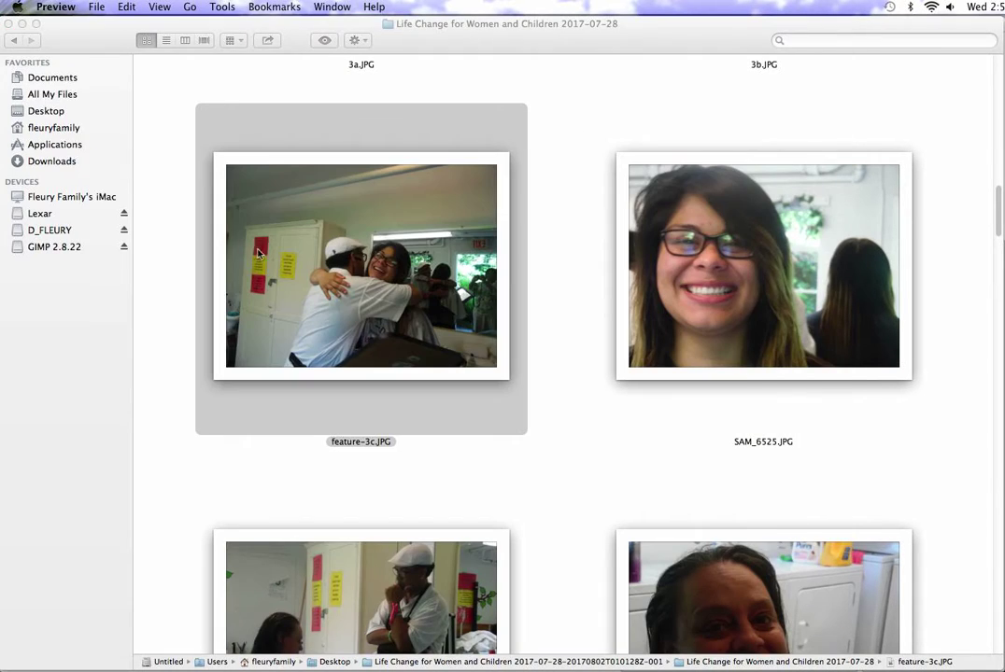
Step: Move the close-up portrait SAM_6525.JPG to the Trash
{"action": "left_click", "coordinate": [717, 334]}
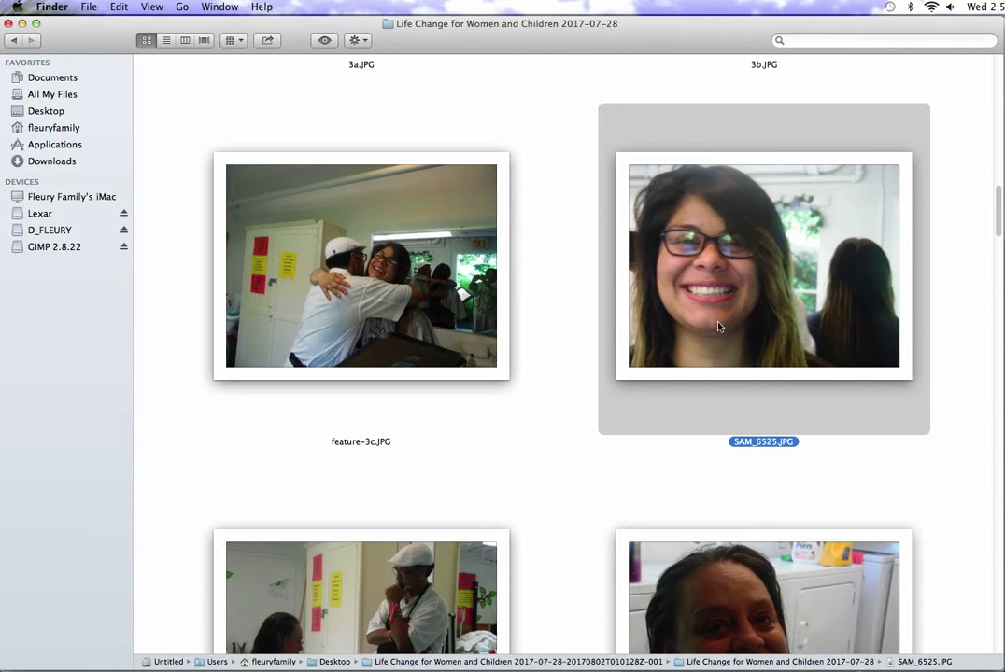
{"action": "left_click", "coordinate": [368, 40]}
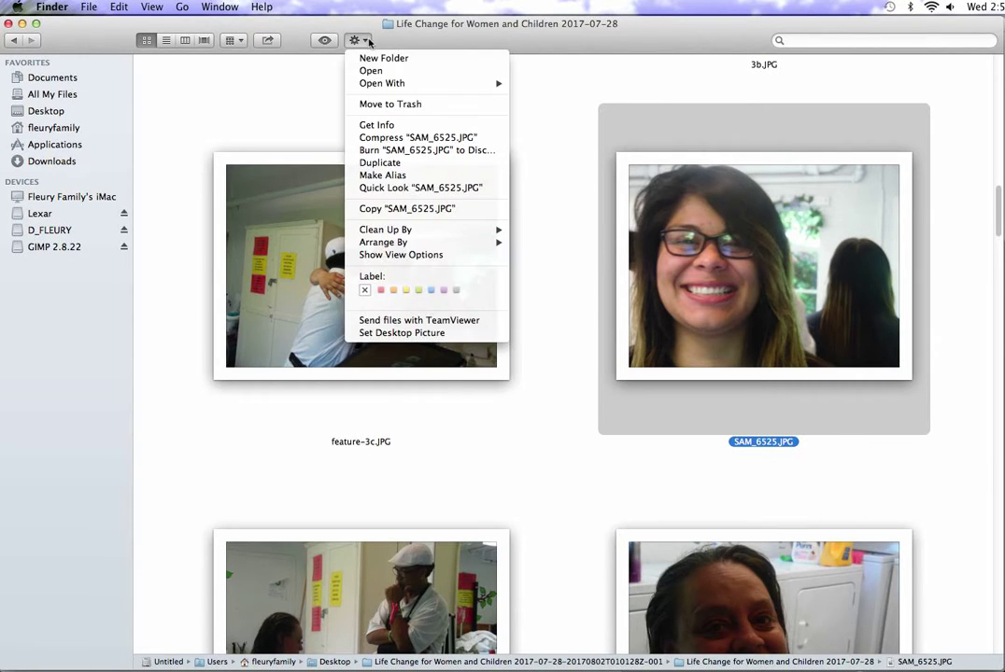
{"action": "left_click", "coordinate": [382, 106]}
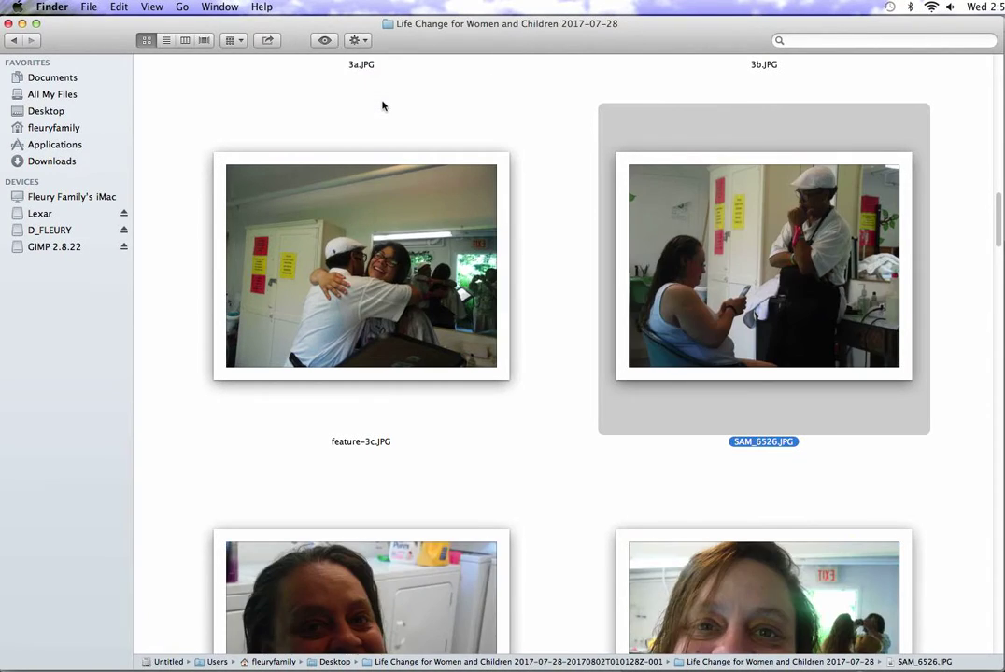
Step: Remove the "feature-" prefix from the hugging photo's file name so it reads 3c
{"action": "mouse_move", "coordinate": [995, 227]}
{"action": "left_mouse_down"}
{"action": "mouse_move", "coordinate": [996, 196]}
{"action": "mouse_move", "coordinate": [993, 218]}
{"action": "left_mouse_up"}
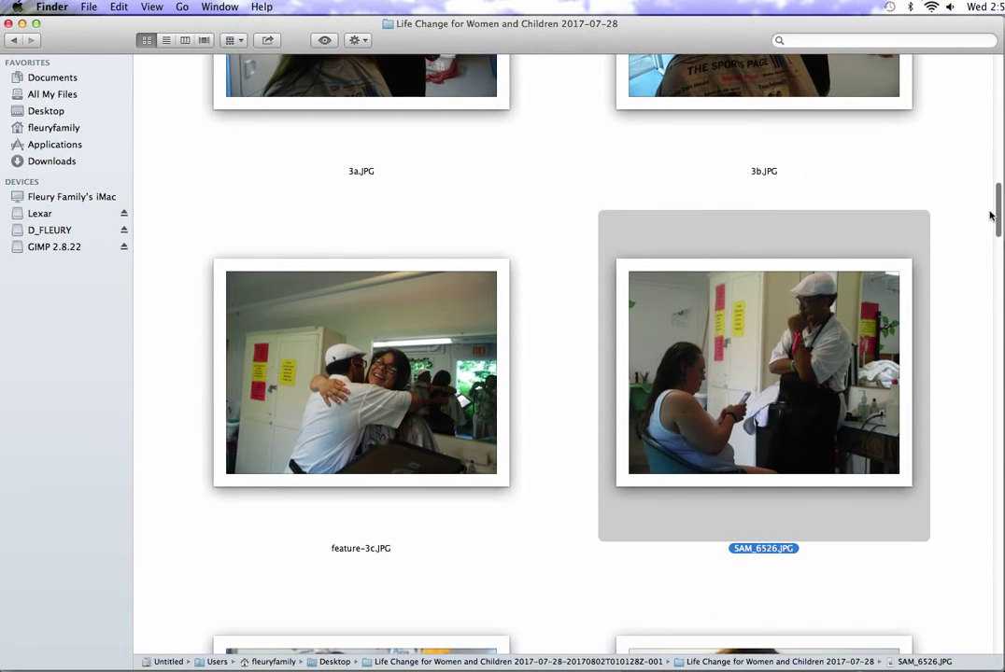
{"action": "left_click", "coordinate": [353, 553]}
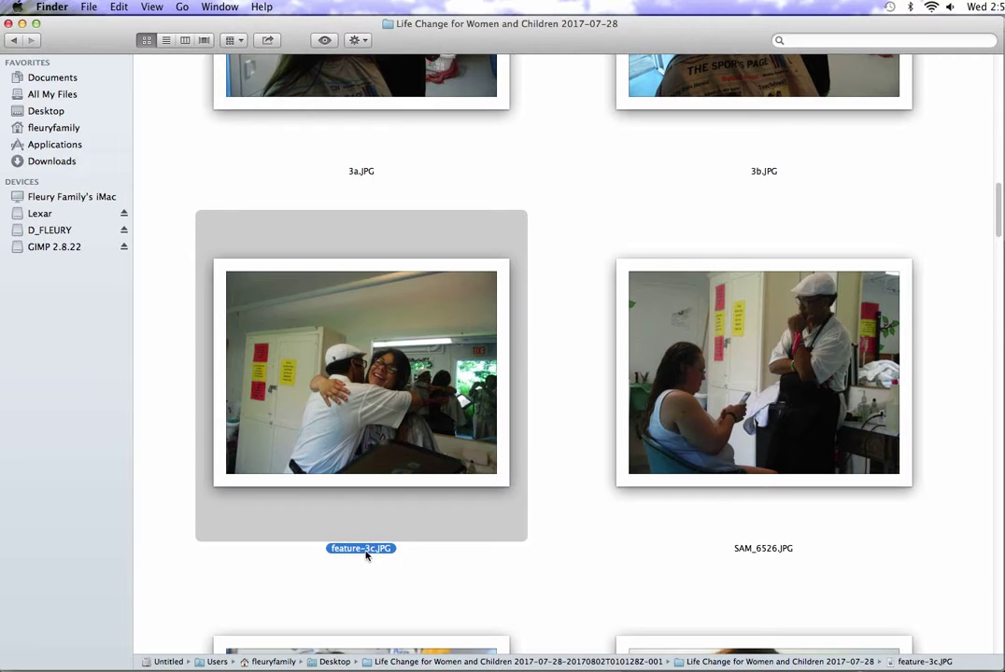
{"action": "left_click", "coordinate": [365, 551]}
{"action": "left_click", "coordinate": [365, 552]}
{"action": "key", "text": "BackSpace"}
{"action": "key", "text": "BackSpace"}
{"action": "key", "text": "BackSpace"}
{"action": "key", "text": "BackSpace"}
{"action": "key", "text": "BackSpace"}
{"action": "key", "text": "BackSpace"}
{"action": "key", "text": "BackSpace"}
{"action": "key", "text": "BackSpace"}
Step: Rename the photo SAM_6526.JPG to 4a, keeping the JPG extension
{"action": "left_click", "coordinate": [756, 550]}
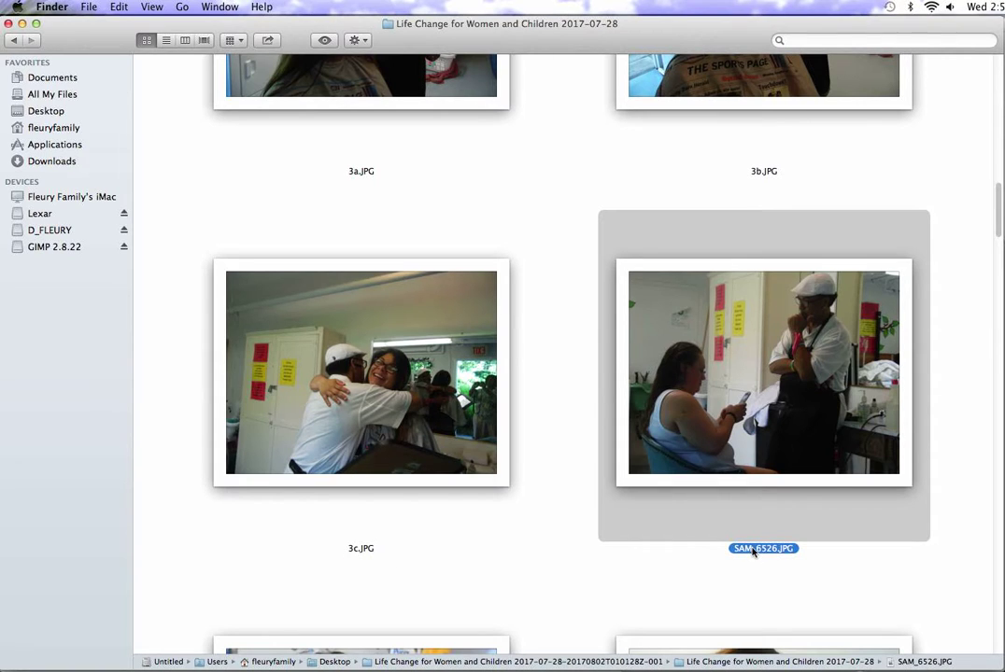
{"action": "left_click", "coordinate": [754, 551]}
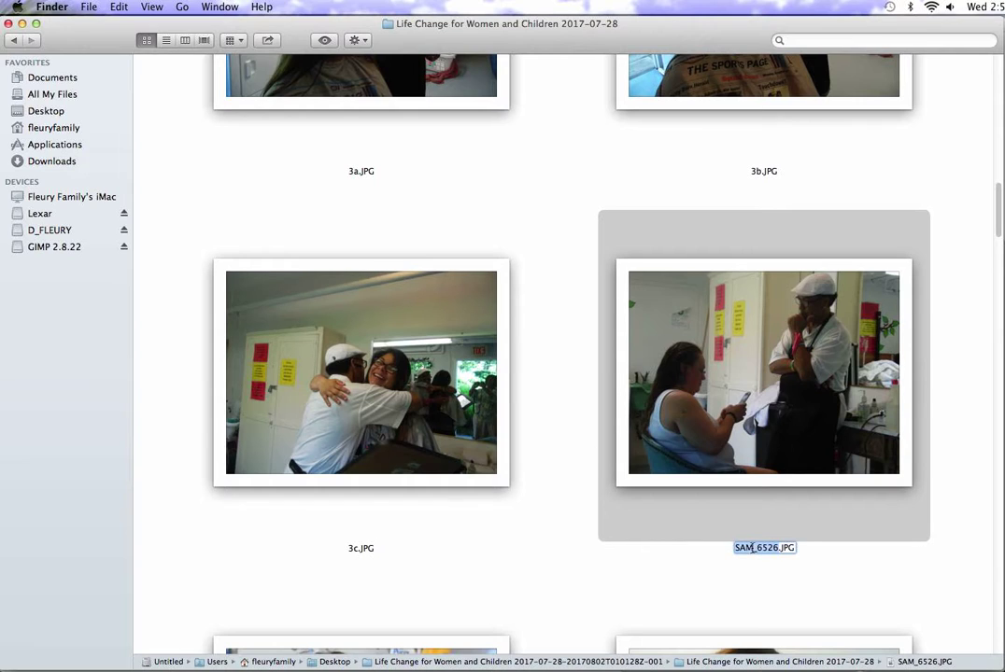
{"action": "type", "text": "4a"}
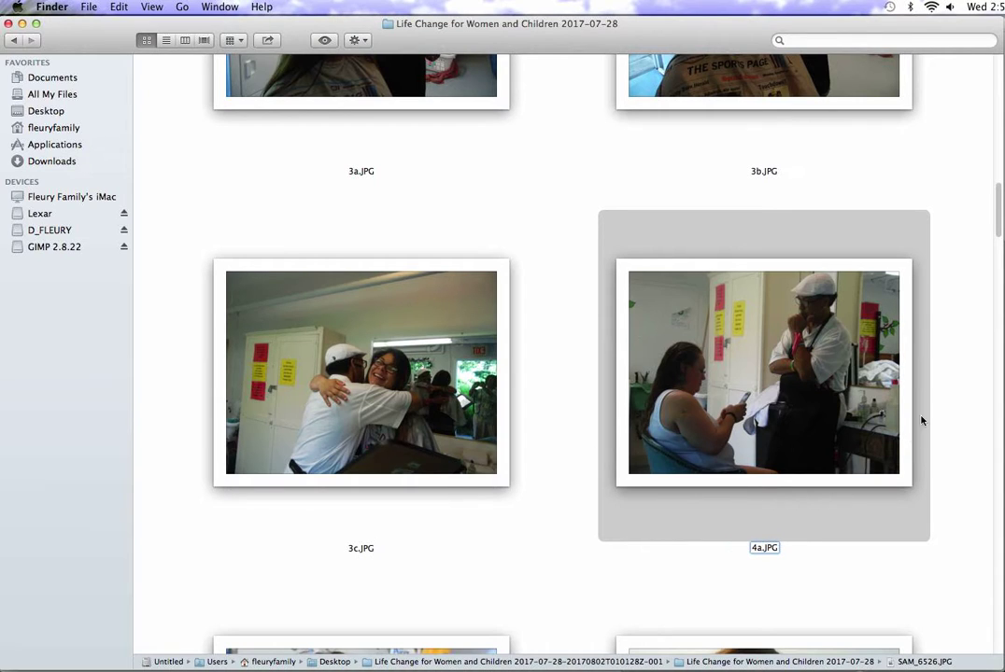
Step: View the photo SAM_6527.JPG at full size in Preview and close it again
{"action": "left_click_drag", "start_coordinate": [998, 193], "coordinate": [998, 235]}
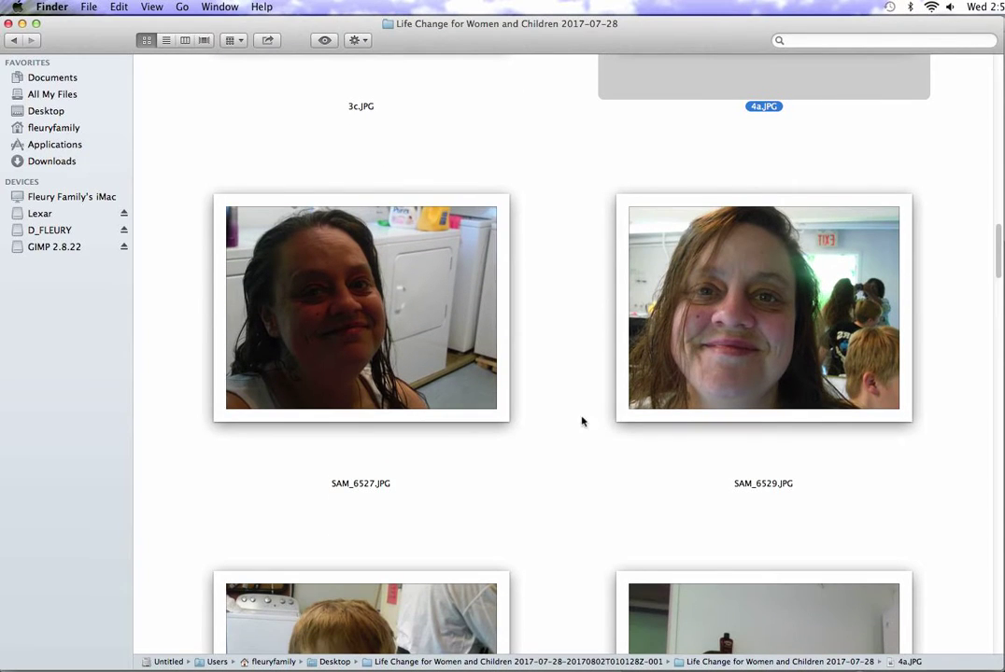
{"action": "left_click", "coordinate": [364, 486]}
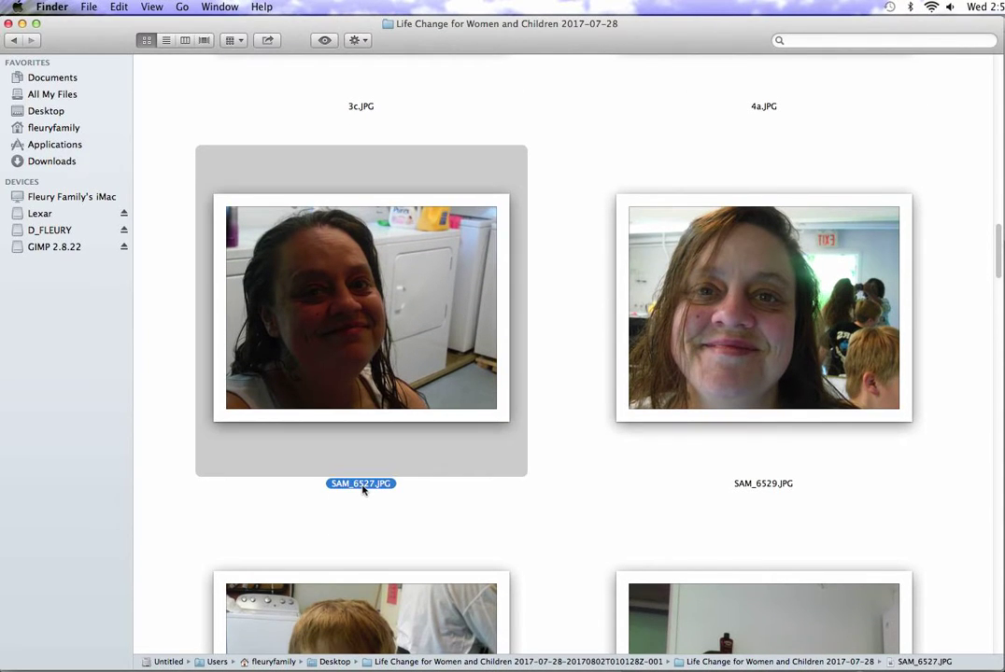
{"action": "double_click", "coordinate": [363, 487]}
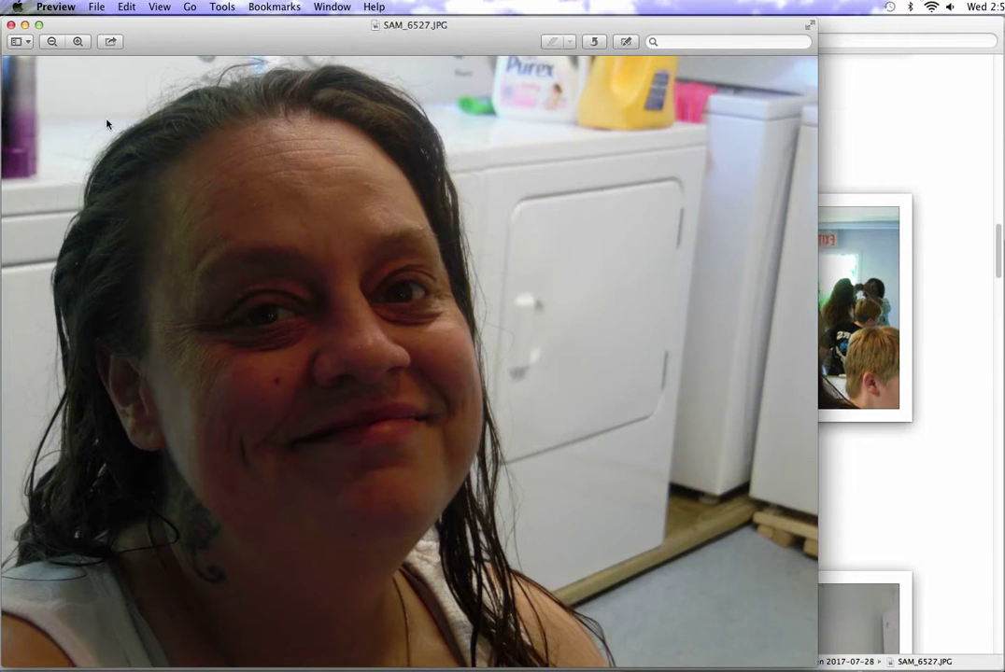
{"action": "left_click", "coordinate": [12, 26]}
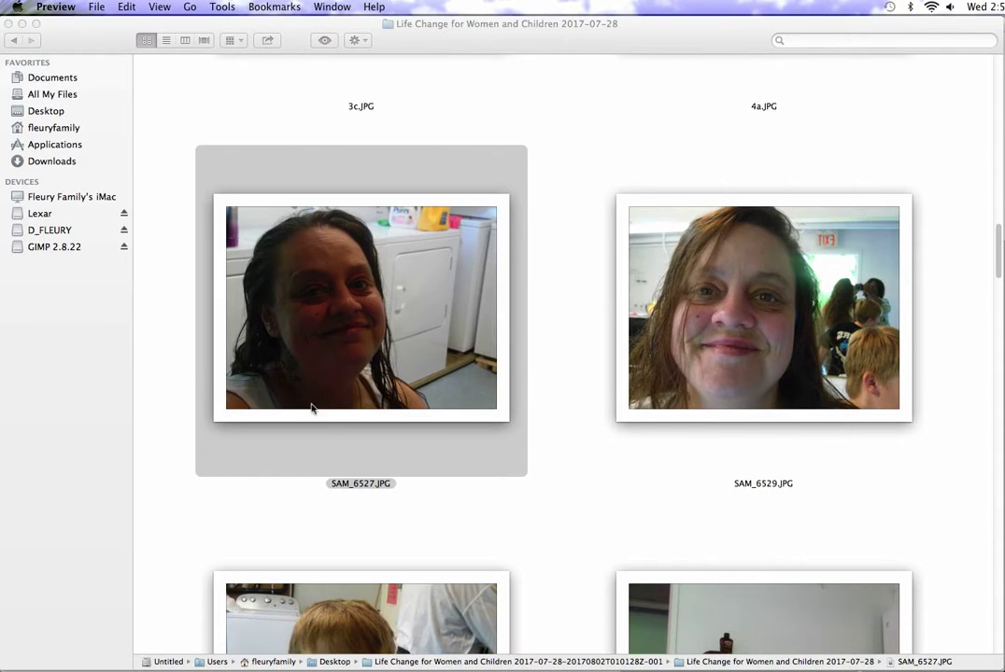
Step: Rename the photo SAM_6527.JPG to 4b and SAM_6529.JPG to 4c, keeping the JPG extension
{"action": "left_click", "coordinate": [344, 484]}
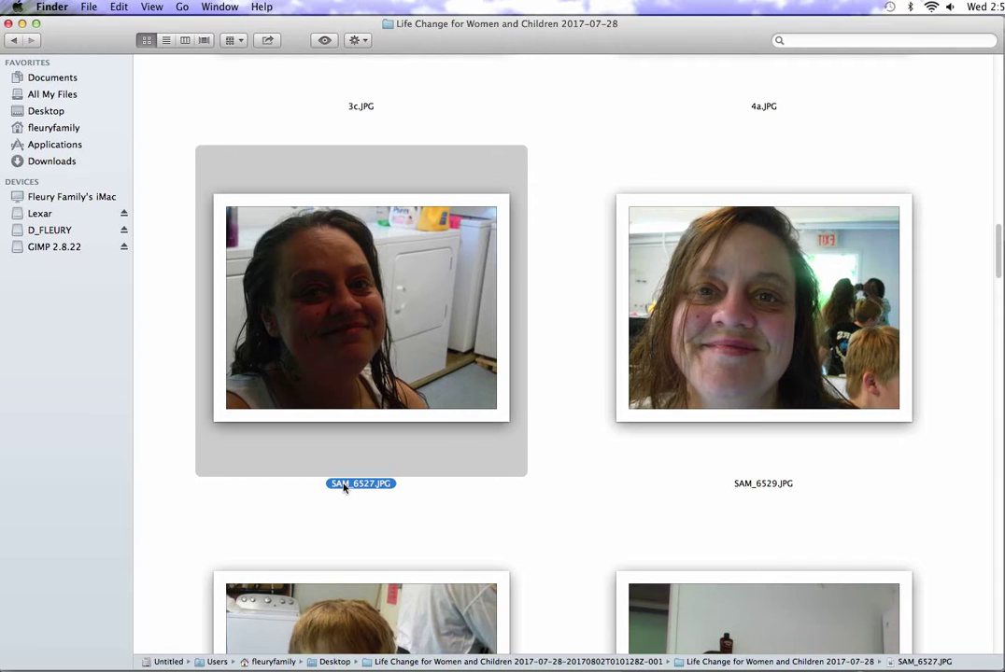
{"action": "left_click", "coordinate": [343, 485]}
{"action": "type", "text": "4b"}
{"action": "left_click", "coordinate": [762, 486]}
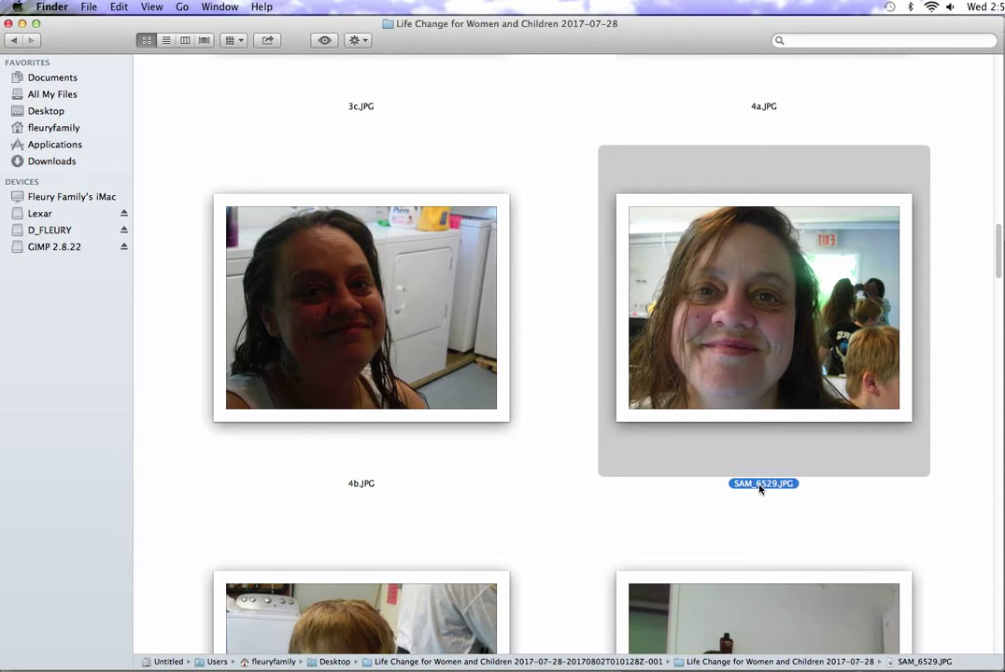
{"action": "left_click", "coordinate": [760, 486]}
{"action": "type", "text": "4c"}
{"action": "key", "text": "Return"}
Step: Rename the photo SAM_6530.JPG to 5a and SAM_6531.JPG to 5b, keeping the JPG extension
{"action": "left_click_drag", "start_coordinate": [997, 237], "coordinate": [997, 275]}
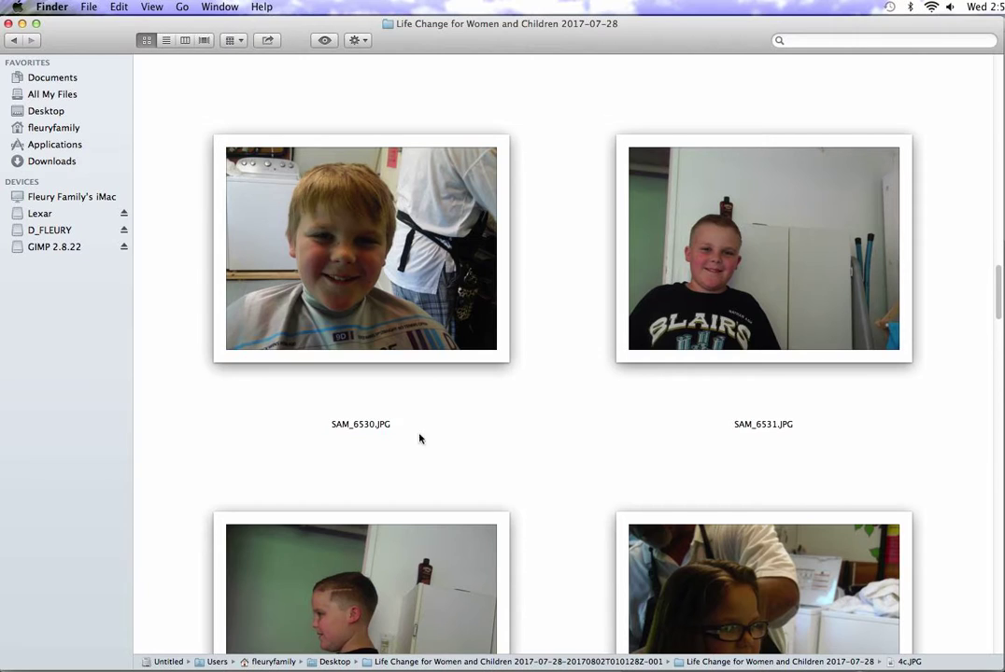
{"action": "left_click", "coordinate": [353, 426]}
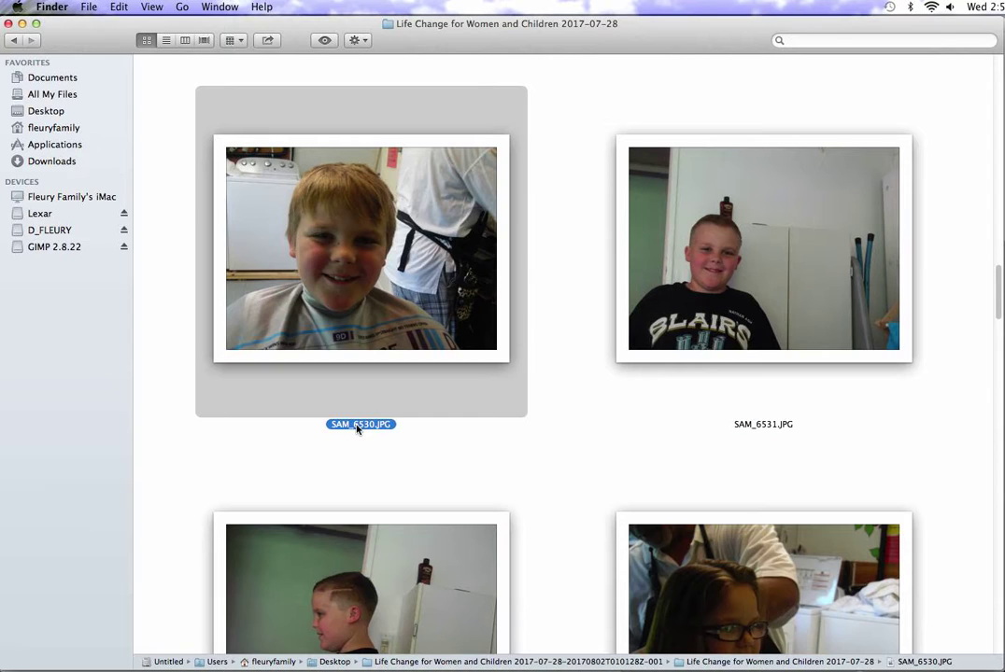
{"action": "key", "text": "Return"}
{"action": "key", "text": "BackSpace"}
{"action": "type", "text": "5a"}
{"action": "left_click", "coordinate": [753, 425]}
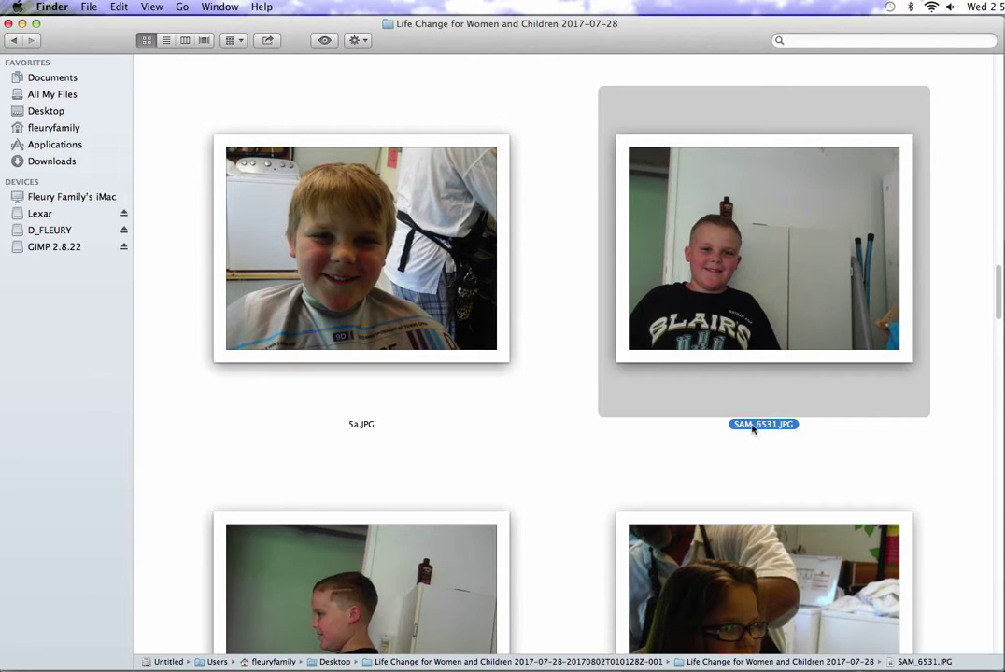
{"action": "left_click", "coordinate": [752, 426]}
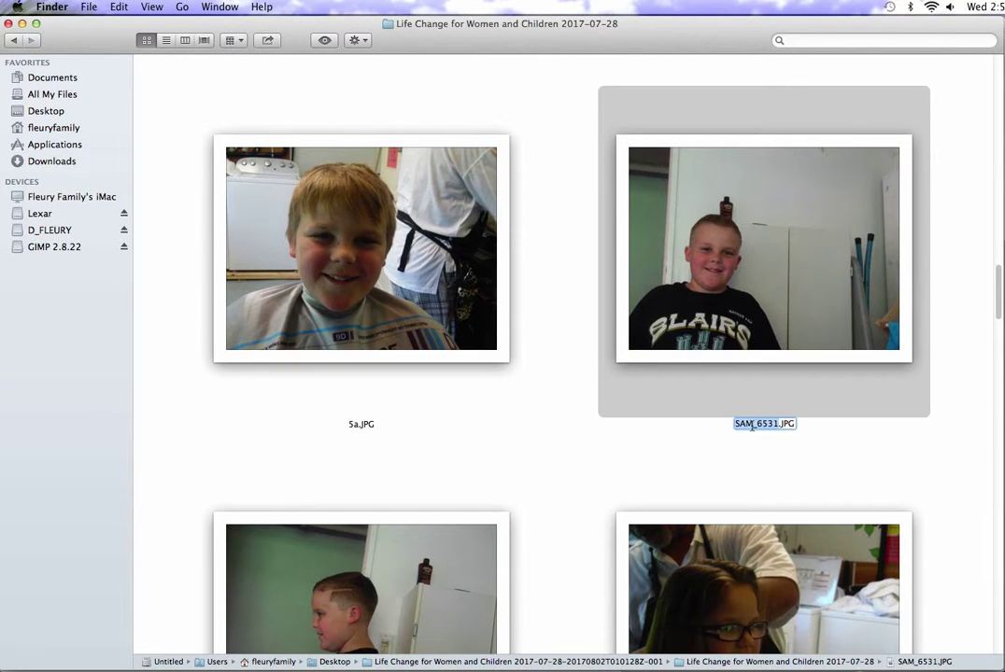
{"action": "type", "text": "5b"}
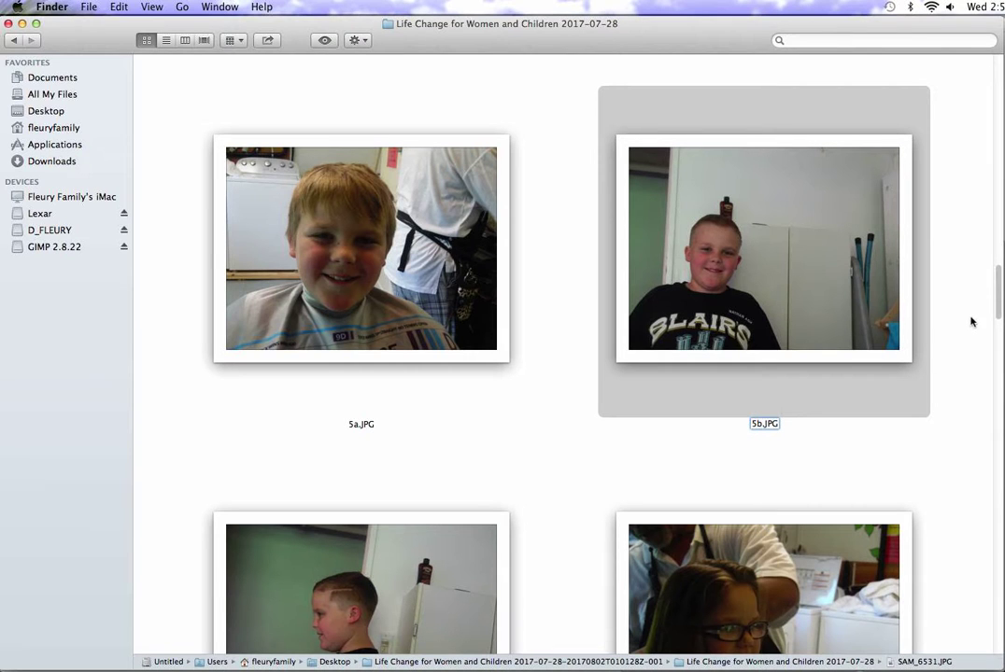
{"action": "key", "text": "Return"}
Step: Rename the boy's profile photo SAM_6532.JPG to 5c and the girl's photo SAM_6533.JPG to 6a, keeping the extensions
{"action": "scroll", "coordinate": [996, 299], "scroll_direction": "down", "scroll_amount": 5}
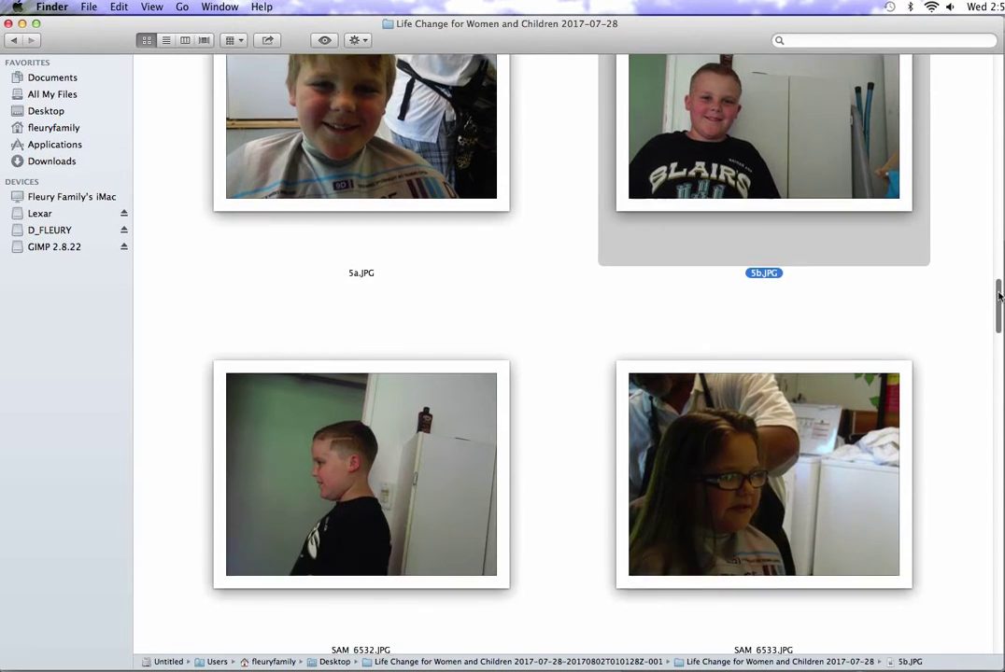
{"action": "scroll", "coordinate": [999, 306], "scroll_direction": "down", "scroll_amount": 2}
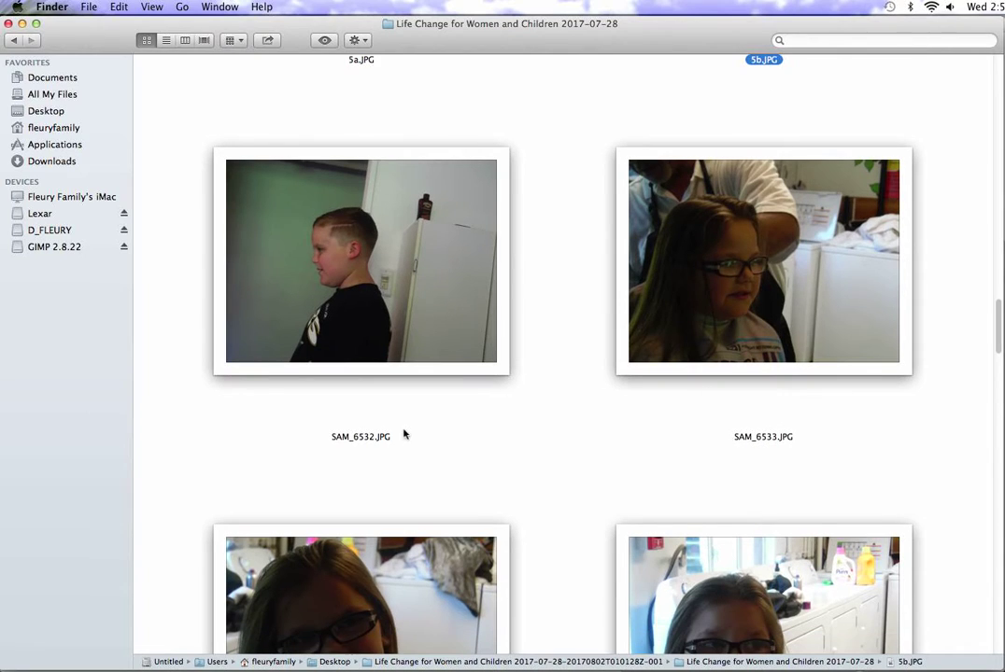
{"action": "left_click", "coordinate": [361, 437]}
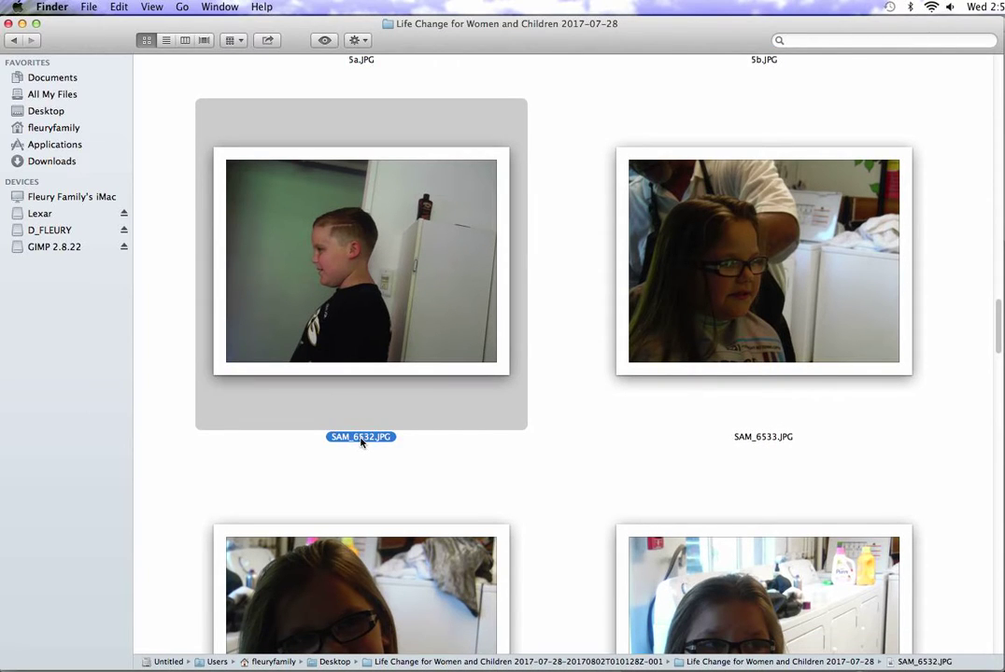
{"action": "left_click", "coordinate": [360, 437]}
{"action": "type", "text": "5c"}
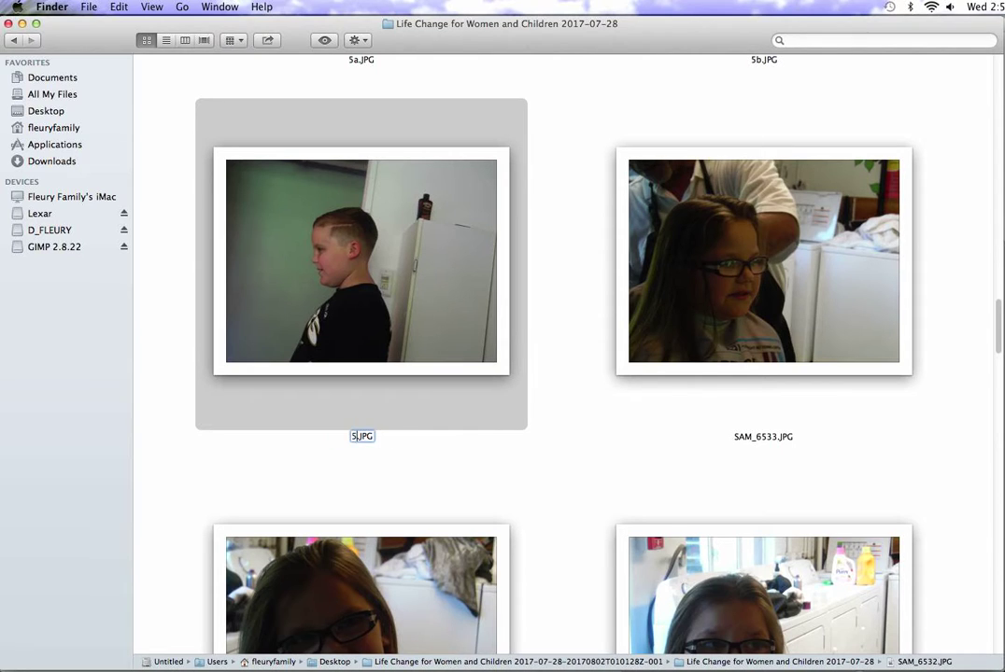
{"action": "left_click", "coordinate": [759, 440]}
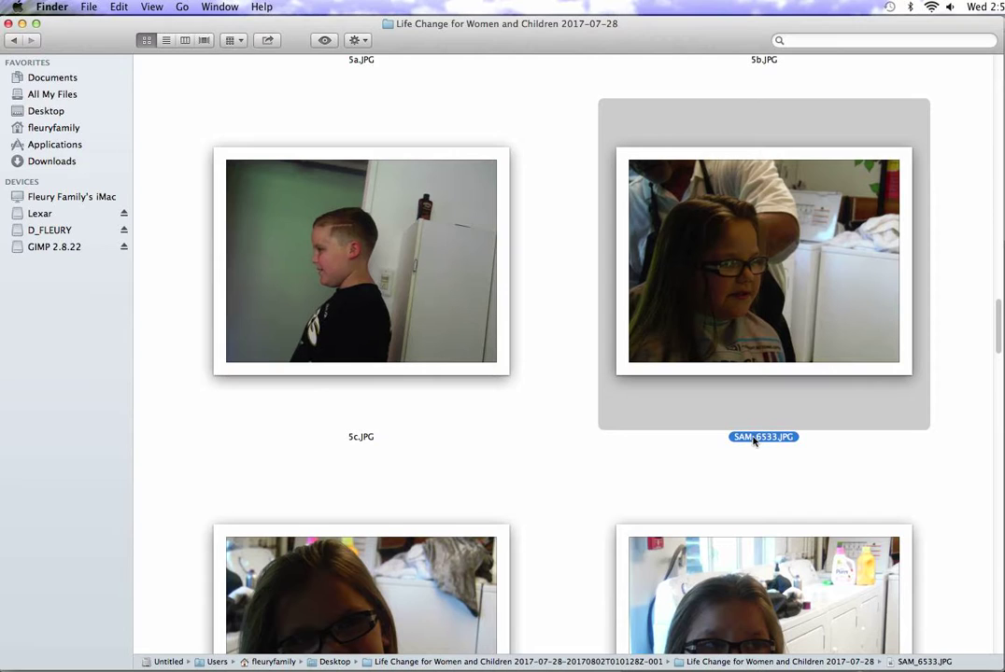
{"action": "left_click", "coordinate": [754, 439]}
{"action": "type", "text": "6a"}
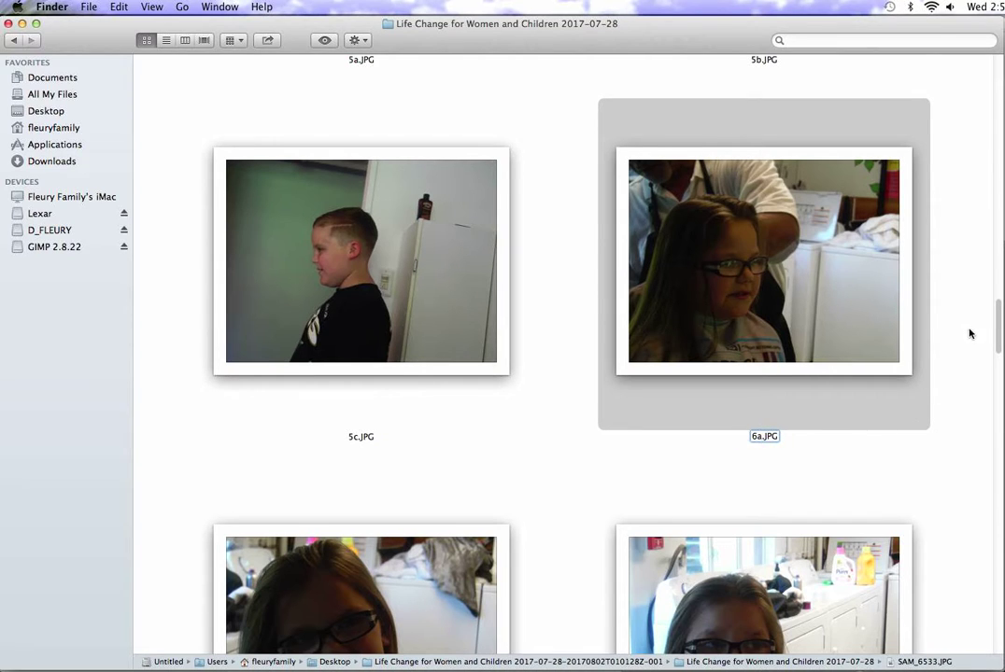
Step: Rename the photos of the girl with glasses, SAM_6534.JPG to 6b and SAM_6535.JPG to 6c
{"action": "left_click_drag", "start_coordinate": [995, 314], "coordinate": [996, 345]}
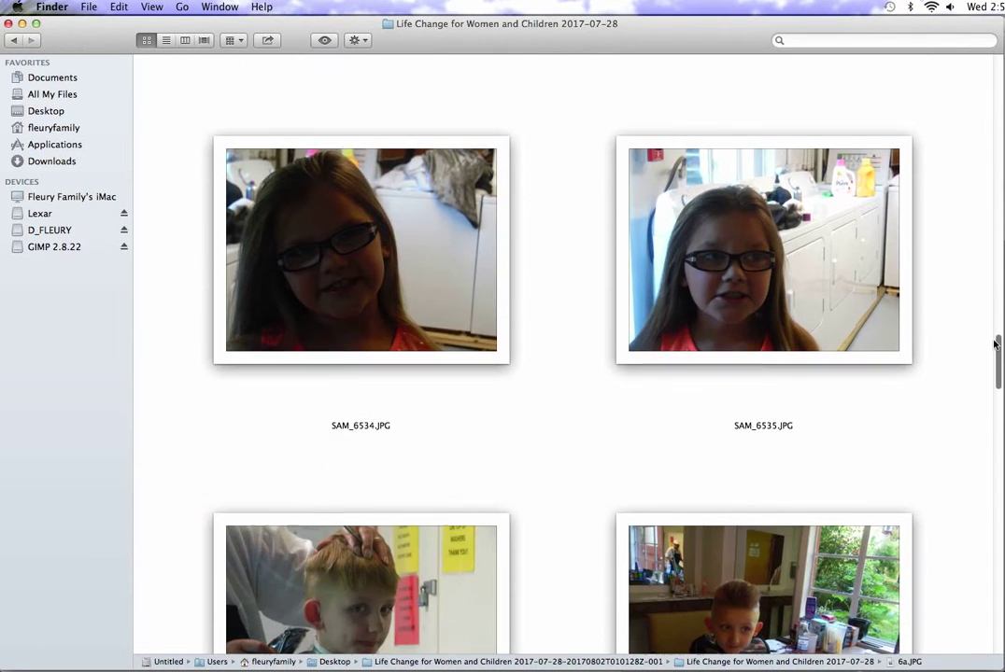
{"action": "left_click", "coordinate": [347, 428]}
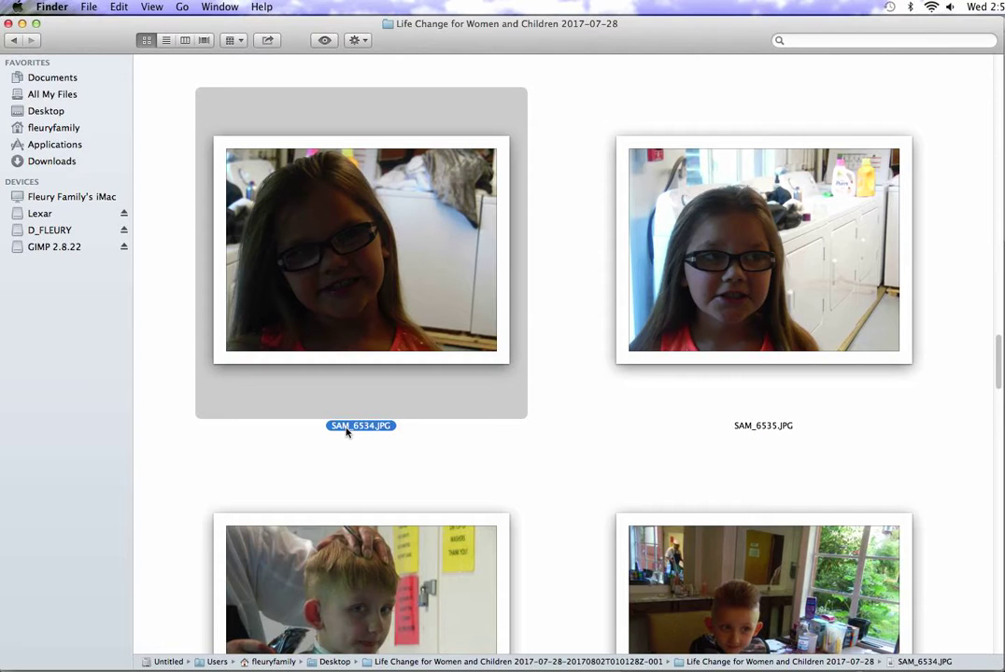
{"action": "left_click", "coordinate": [347, 428]}
{"action": "type", "text": "6b"}
{"action": "left_click", "coordinate": [737, 426]}
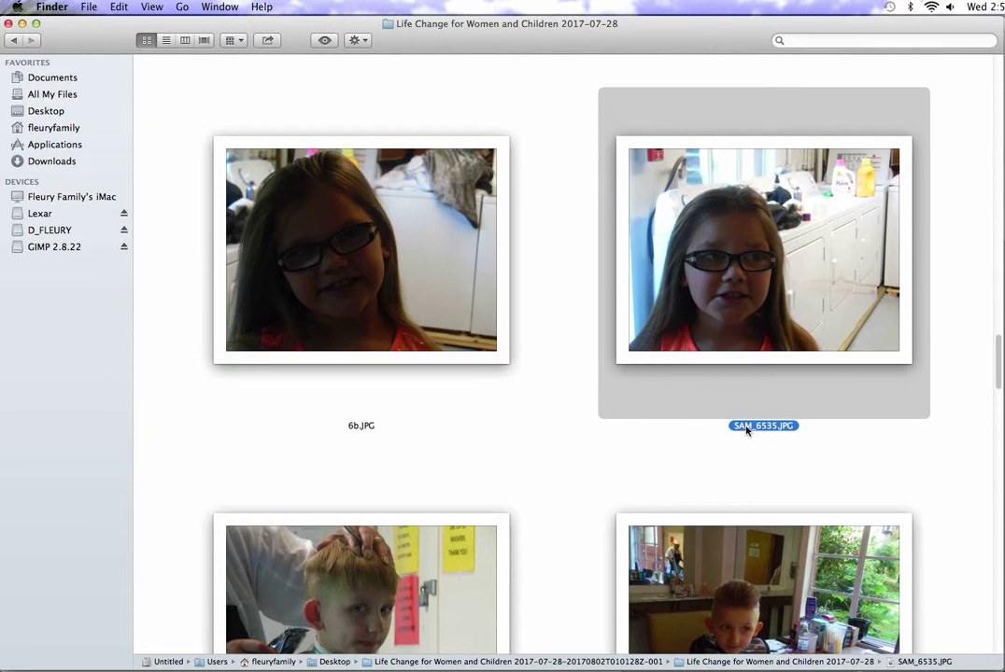
{"action": "left_click", "coordinate": [746, 428]}
{"action": "type", "text": "6c"}
Step: Rename the haircut photo SAM_6536.JPG to 7a and the photo SAM_6537.JPG to 7b, keeping the extensions
{"action": "left_click_drag", "start_coordinate": [999, 349], "coordinate": [1001, 383]}
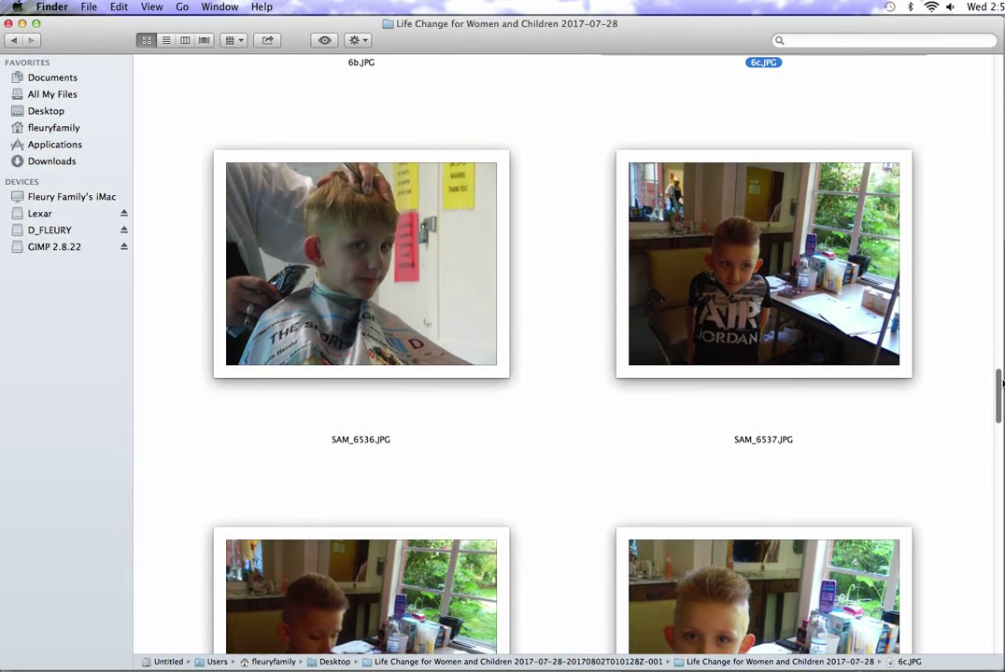
{"action": "left_click", "coordinate": [350, 445]}
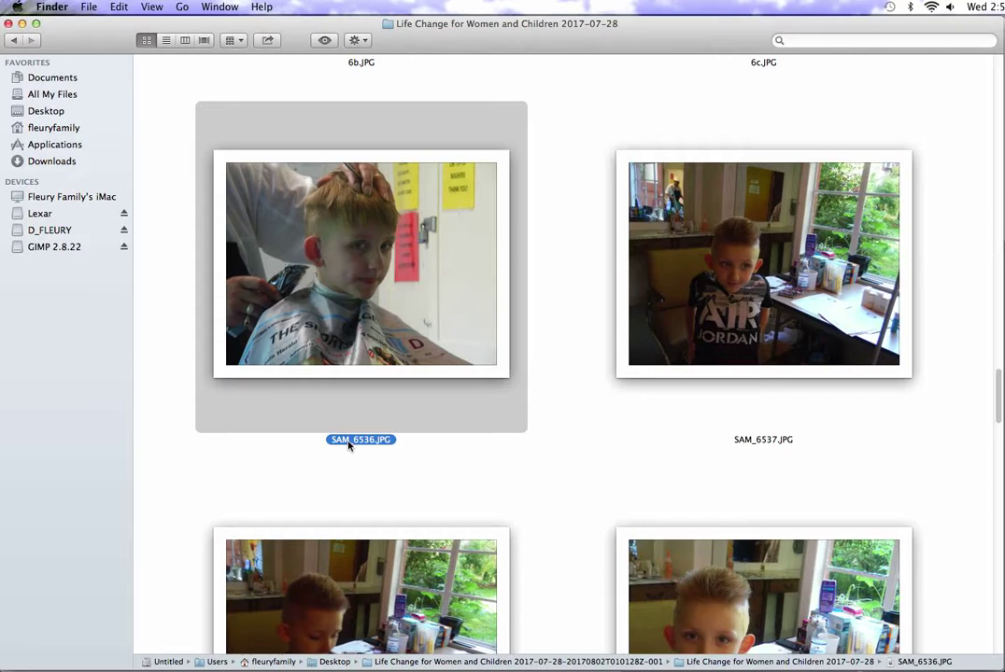
{"action": "left_click", "coordinate": [349, 441]}
{"action": "type", "text": "7a"}
{"action": "left_click", "coordinate": [763, 441]}
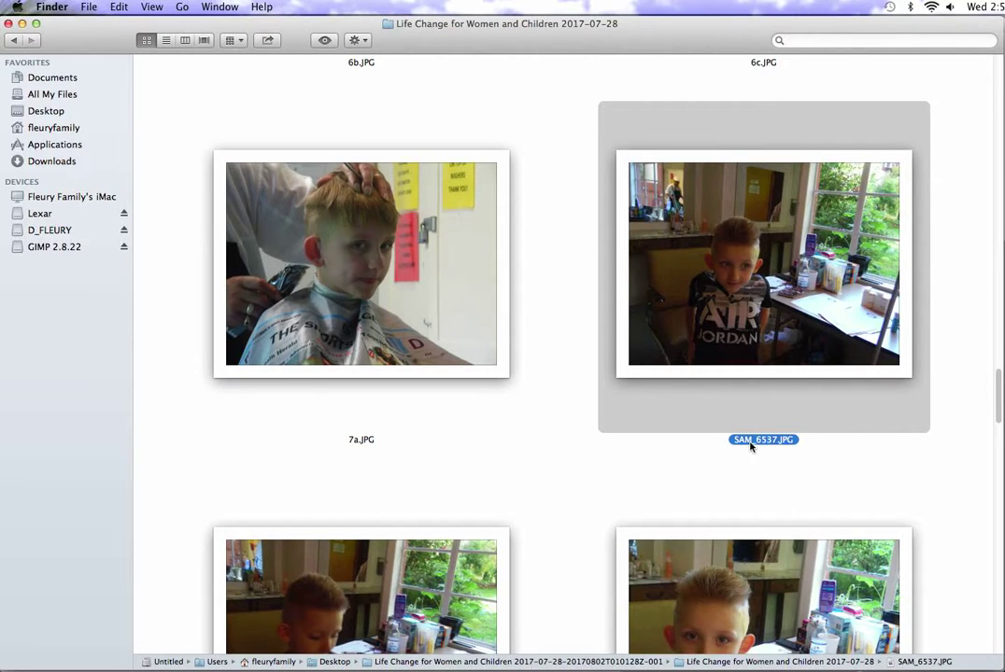
{"action": "left_click", "coordinate": [750, 441]}
{"action": "type", "text": "7b"}
{"action": "key", "text": "Return"}
Step: View the photo SAM_6538.JPG at full size in Preview and close it again
{"action": "left_click_drag", "start_coordinate": [998, 390], "coordinate": [998, 430]}
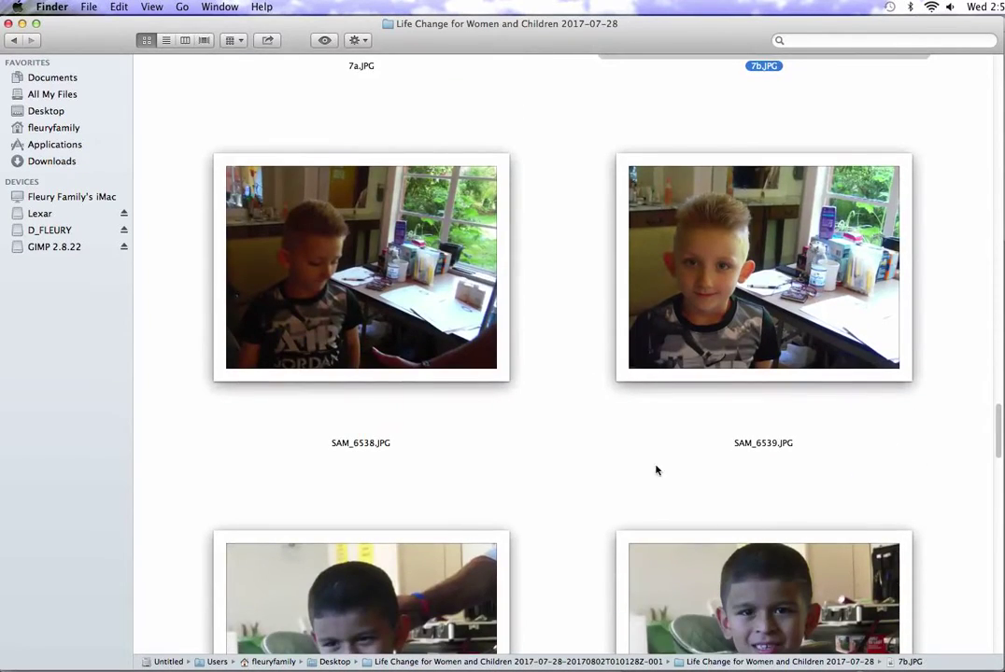
{"action": "left_click", "coordinate": [359, 447]}
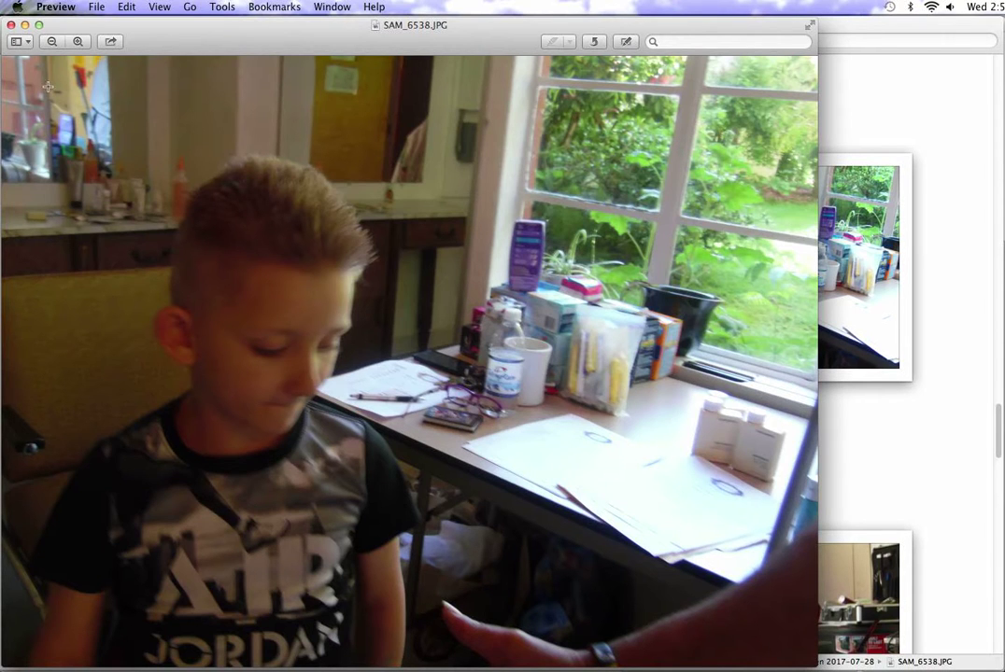
{"action": "left_click", "coordinate": [12, 25]}
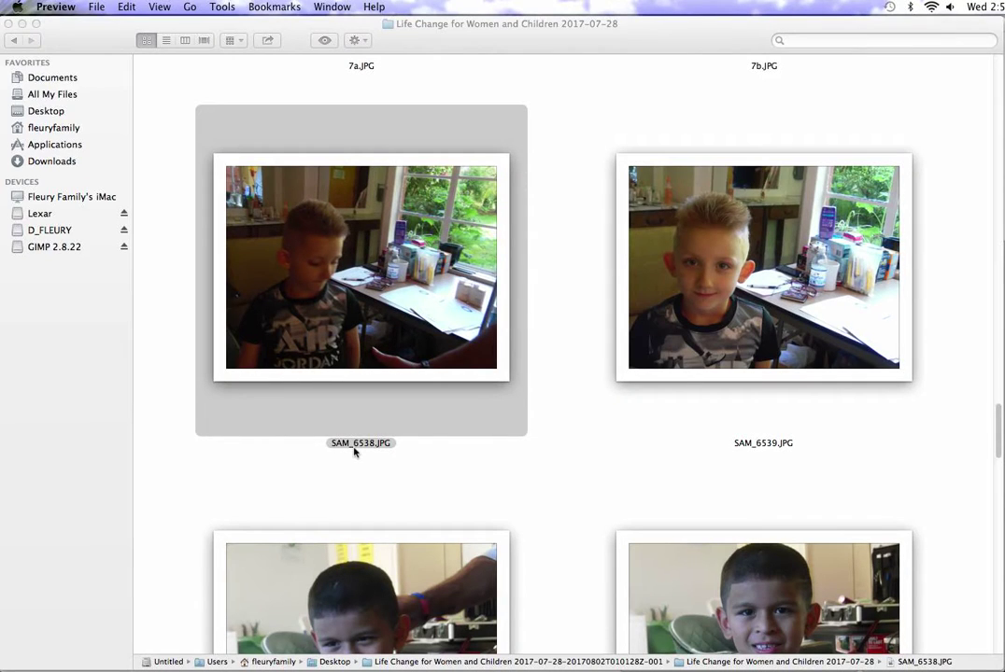
Step: Rename the photo SAM_6538.JPG to 7c and SAM_6539.JPG to 7d, keeping the JPG extension
{"action": "left_click", "coordinate": [354, 449]}
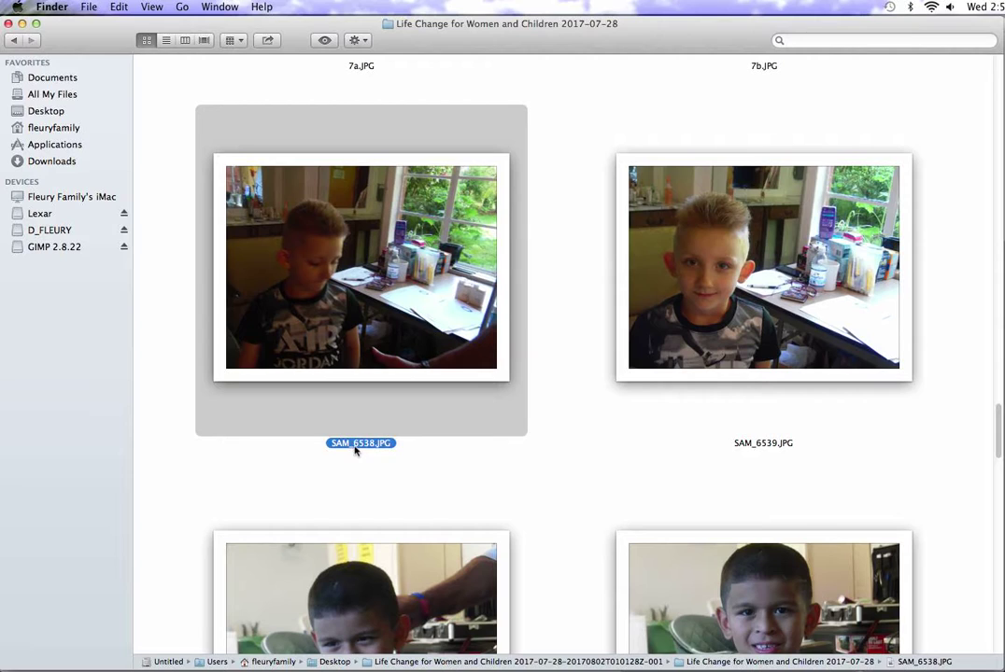
{"action": "left_click", "coordinate": [354, 448]}
{"action": "type", "text": "7c"}
{"action": "left_click", "coordinate": [757, 446]}
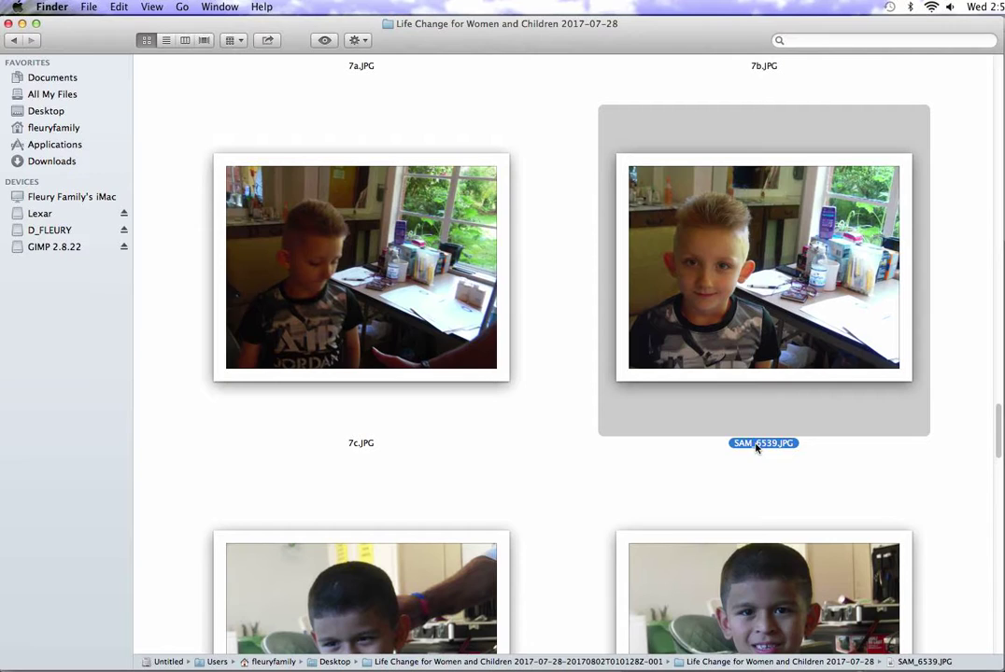
{"action": "left_click", "coordinate": [757, 444]}
{"action": "type", "text": "7d"}
{"action": "key", "text": "Return"}
Step: Compare the four photos of the same boy, 7a to 7d, in the folder
{"action": "left_click_drag", "start_coordinate": [999, 422], "coordinate": [996, 393]}
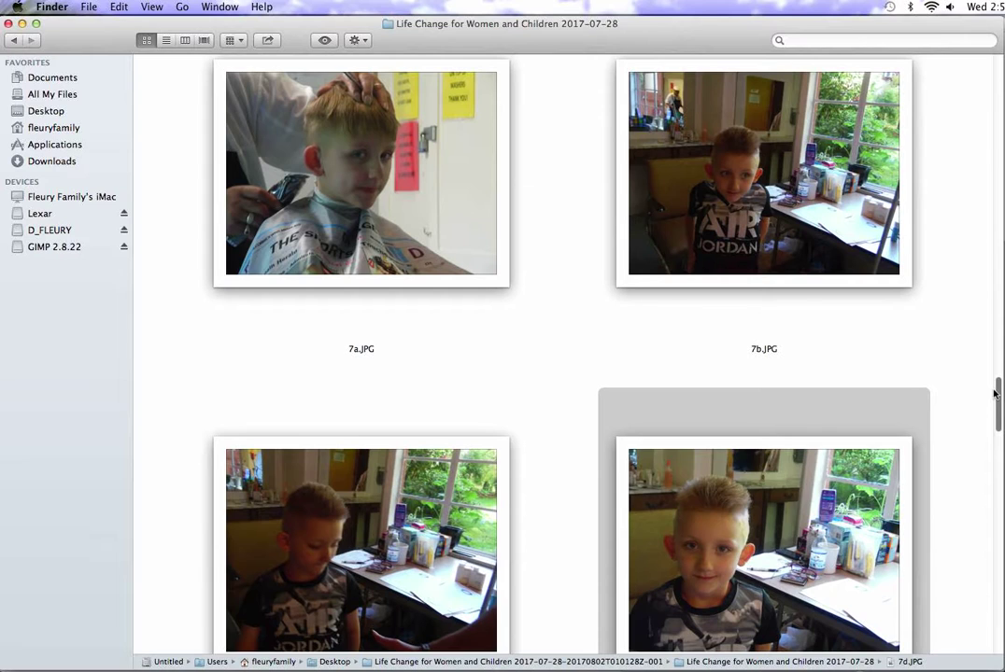
{"action": "left_click", "coordinate": [763, 237]}
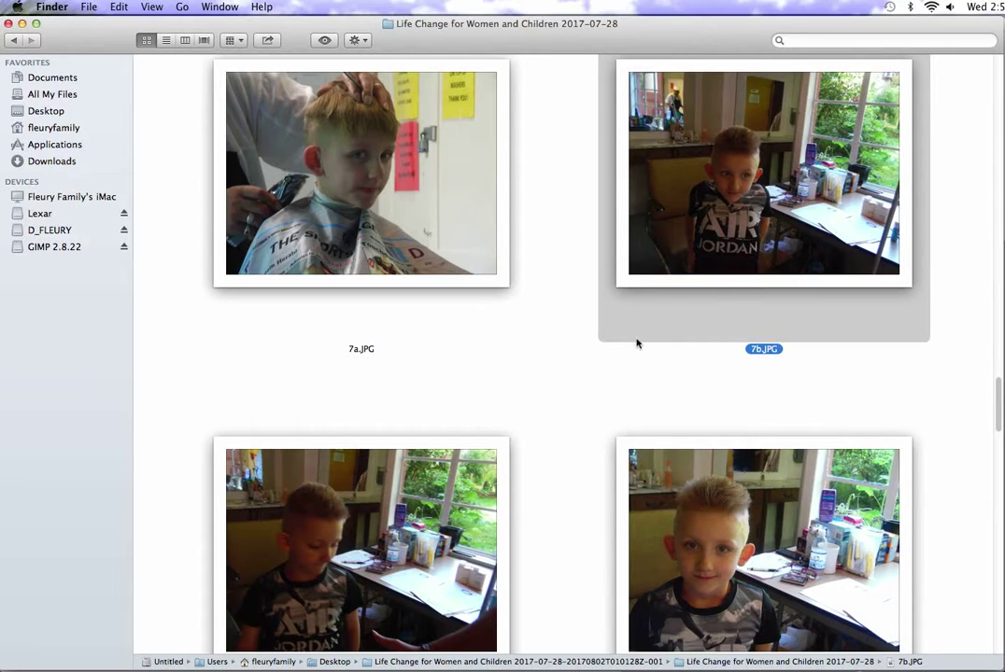
{"action": "left_click", "coordinate": [447, 547]}
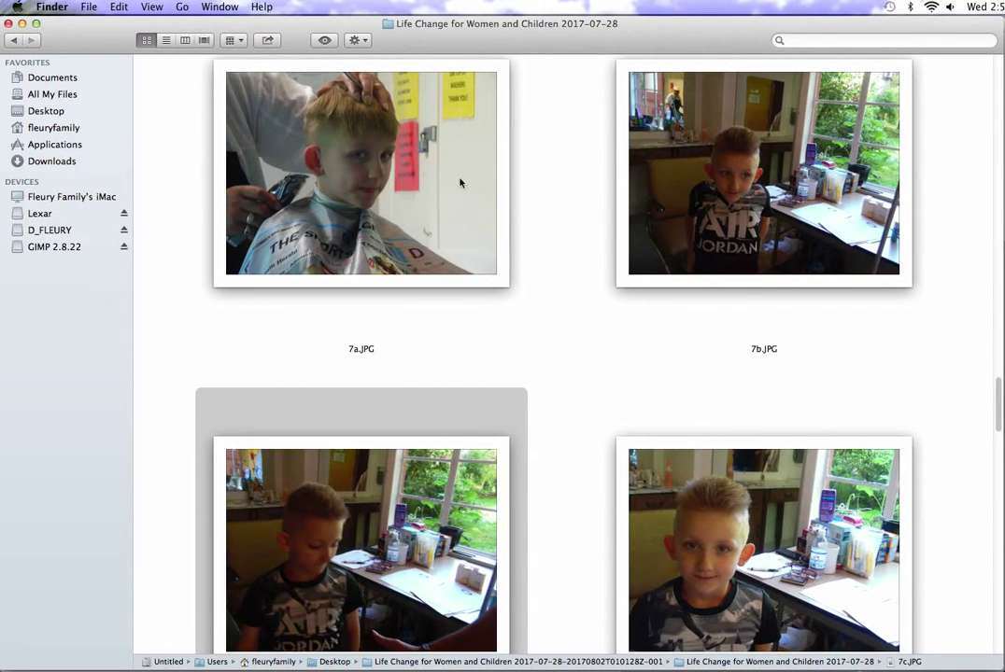
{"action": "left_click", "coordinate": [490, 241]}
{"action": "left_click", "coordinate": [763, 572]}
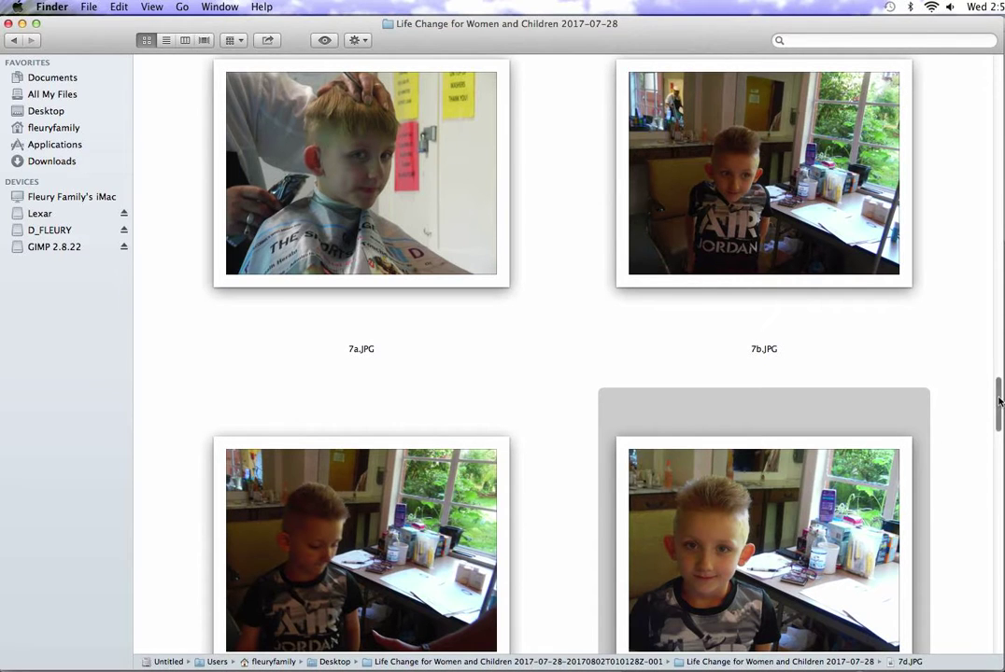
Step: Rename the photos of the boy in the camouflage shirt, SAM_6540.JPG to 8a and SAM_6541.JPG to 8b
{"action": "scroll", "coordinate": [999, 407], "scroll_direction": "down", "scroll_amount": 2}
{"action": "left_click_drag", "start_coordinate": [1000, 407], "coordinate": [1001, 460]}
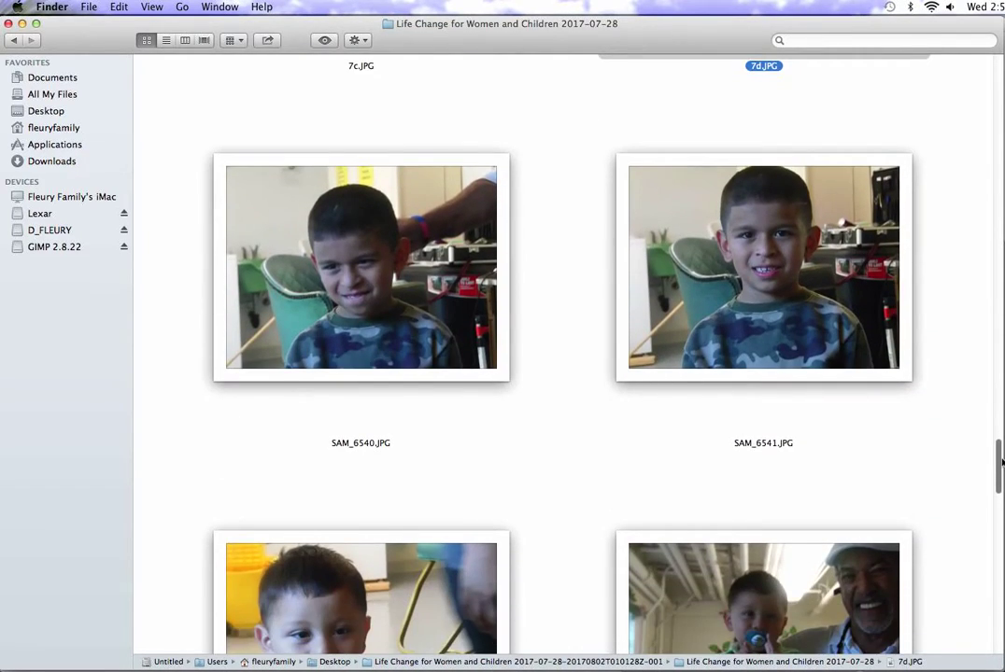
{"action": "left_click", "coordinate": [368, 444]}
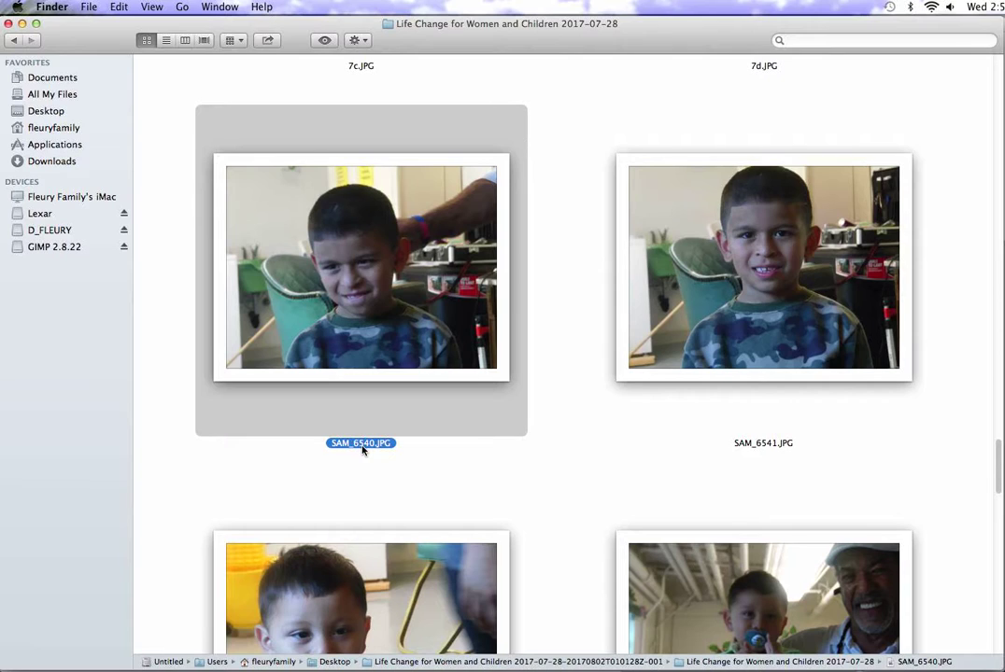
{"action": "left_click", "coordinate": [363, 445]}
{"action": "type", "text": "8a"}
{"action": "left_click", "coordinate": [761, 452]}
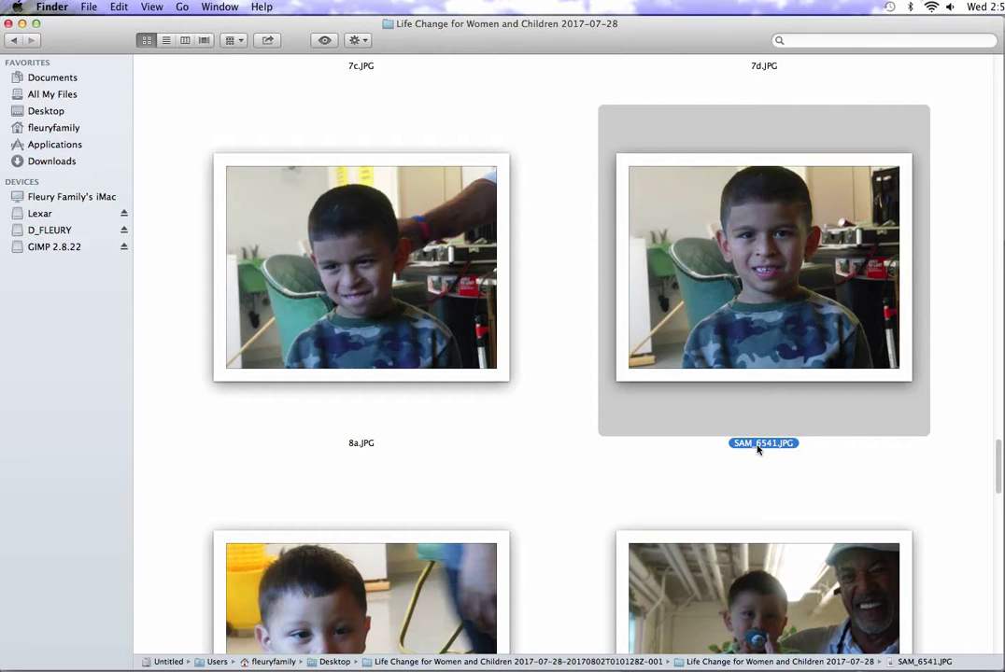
{"action": "left_click", "coordinate": [757, 446]}
{"action": "type", "text": "8b"}
{"action": "key", "text": "Return"}
Step: View the toddler photo SAM_6542.JPG at full size in Preview and close it again
{"action": "scroll", "coordinate": [997, 455], "scroll_direction": "down", "scroll_amount": 5}
{"action": "scroll", "coordinate": [996, 455], "scroll_direction": "down", "scroll_amount": 3}
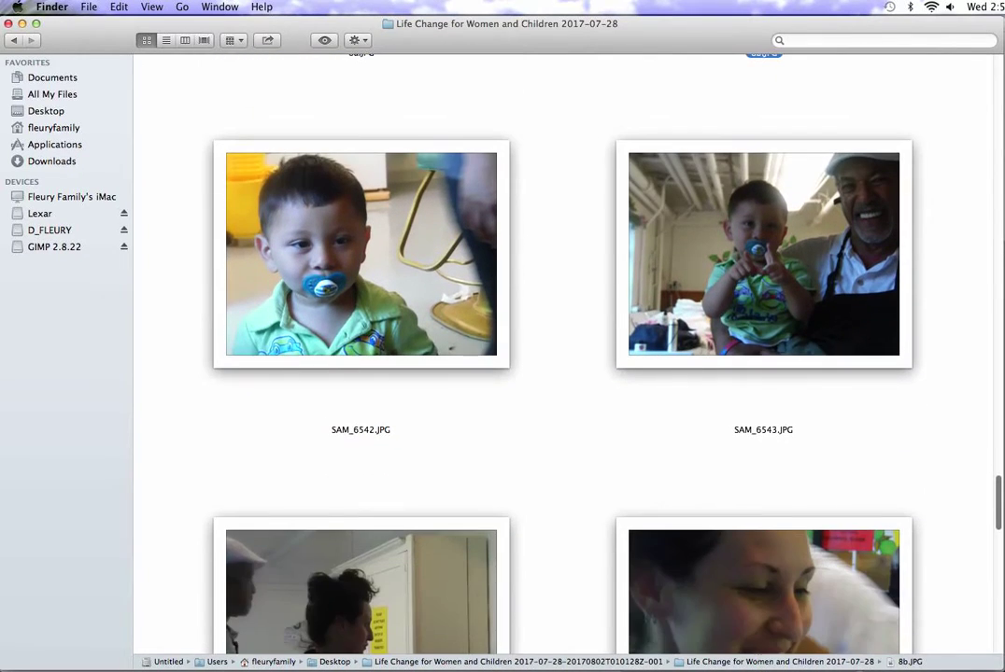
{"action": "left_click", "coordinate": [355, 432]}
{"action": "double_click", "coordinate": [355, 432]}
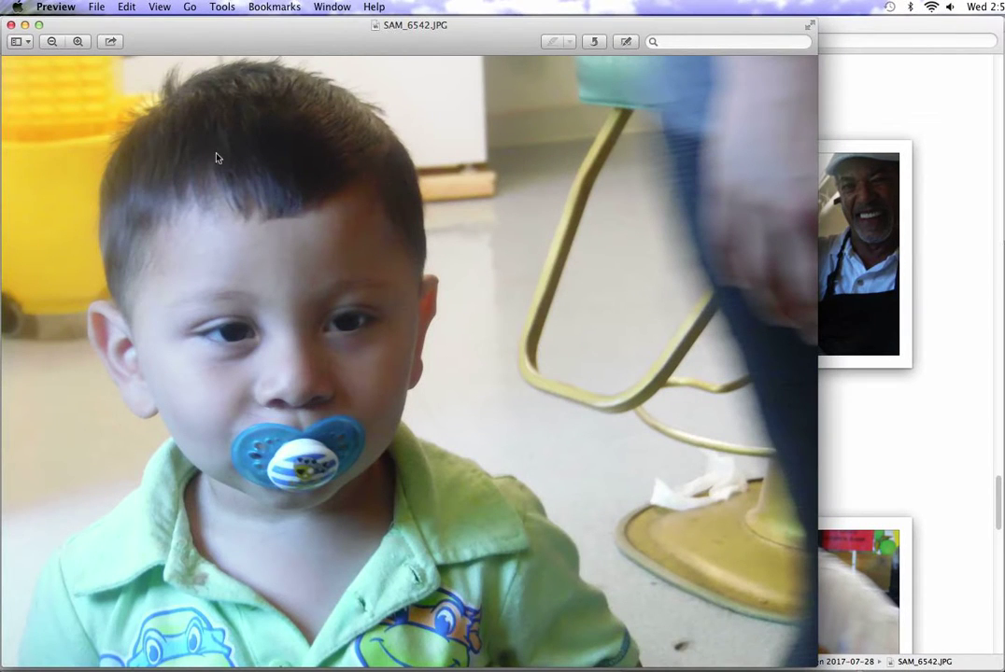
{"action": "left_click", "coordinate": [11, 25]}
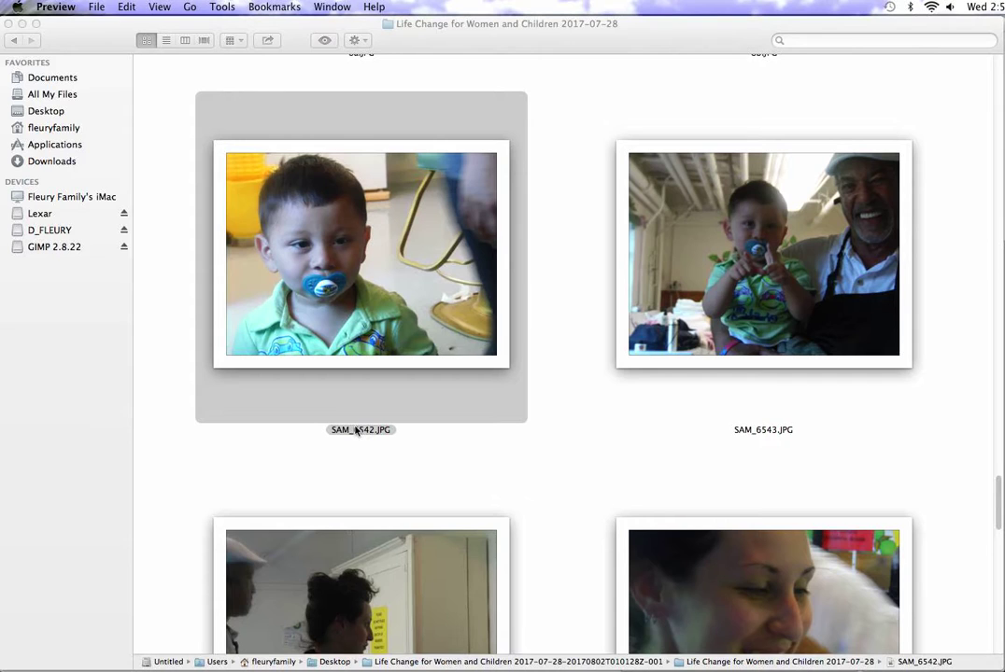
Step: Rename the toddler photo SAM_6542.JPG to 9a, keeping the JPG extension
{"action": "left_click", "coordinate": [356, 431]}
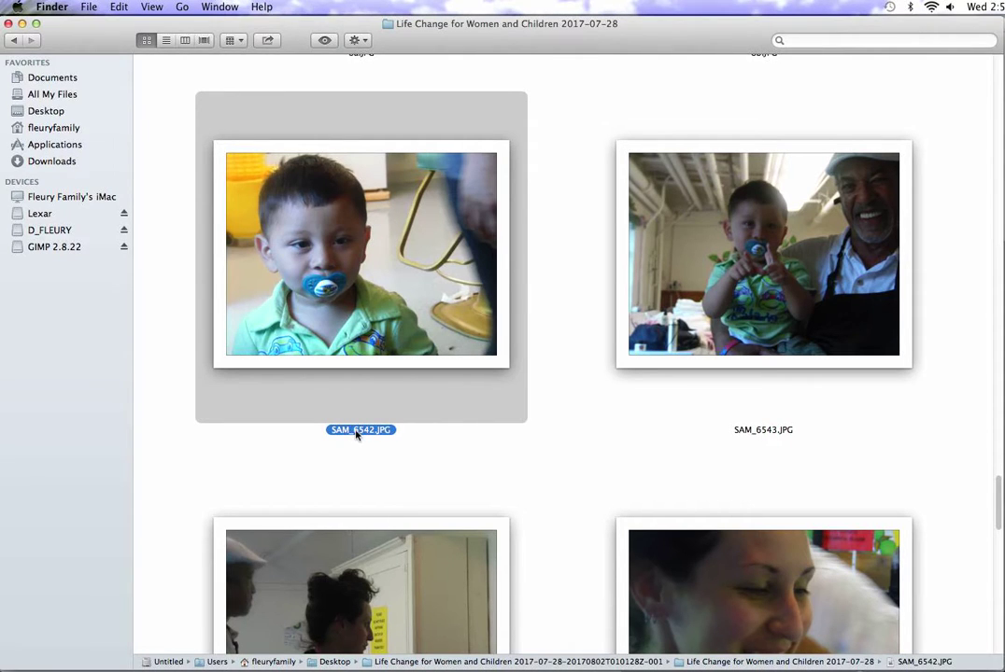
{"action": "left_click", "coordinate": [356, 431]}
{"action": "type", "text": "9a"}
Step: View SAM_6543.JPG, the toddler held by the man in the apron, at full size and rename it feature-9b
{"action": "left_click", "coordinate": [752, 432]}
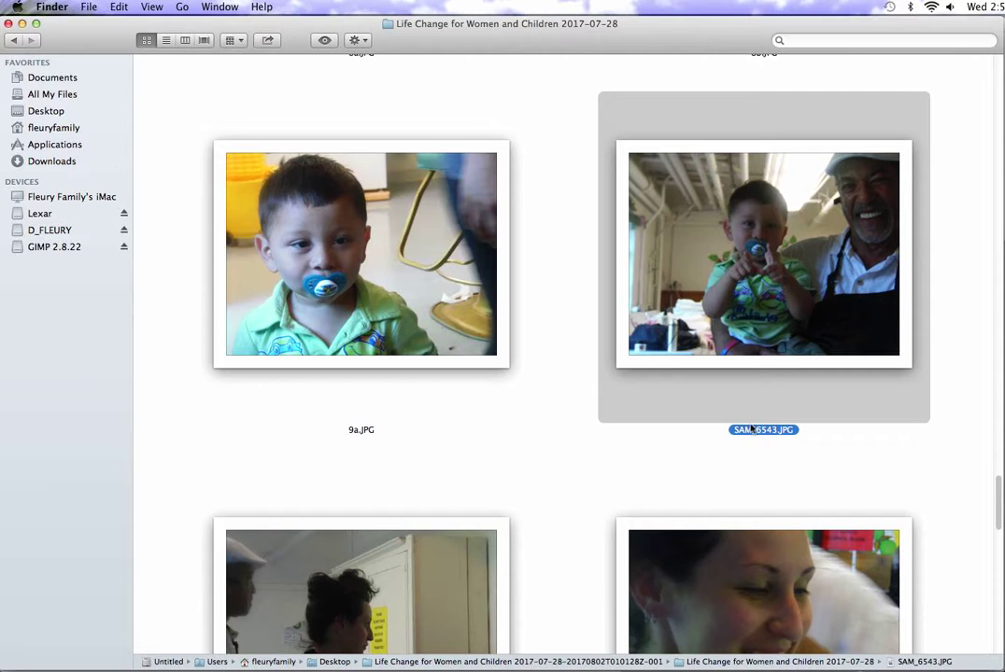
{"action": "double_click", "coordinate": [723, 304]}
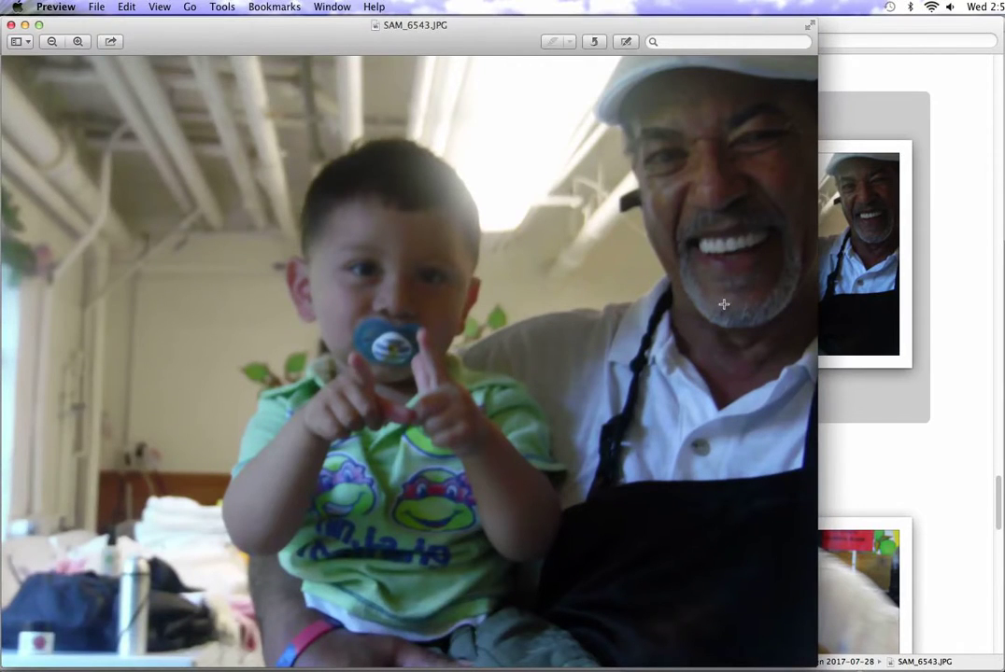
{"action": "left_click", "coordinate": [12, 25]}
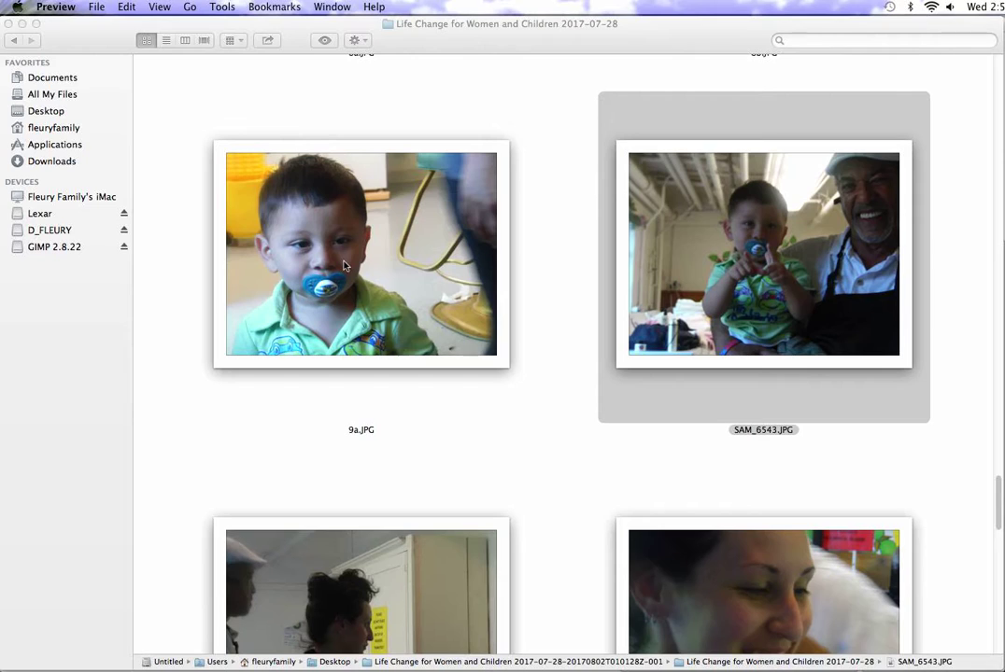
{"action": "left_click", "coordinate": [748, 432]}
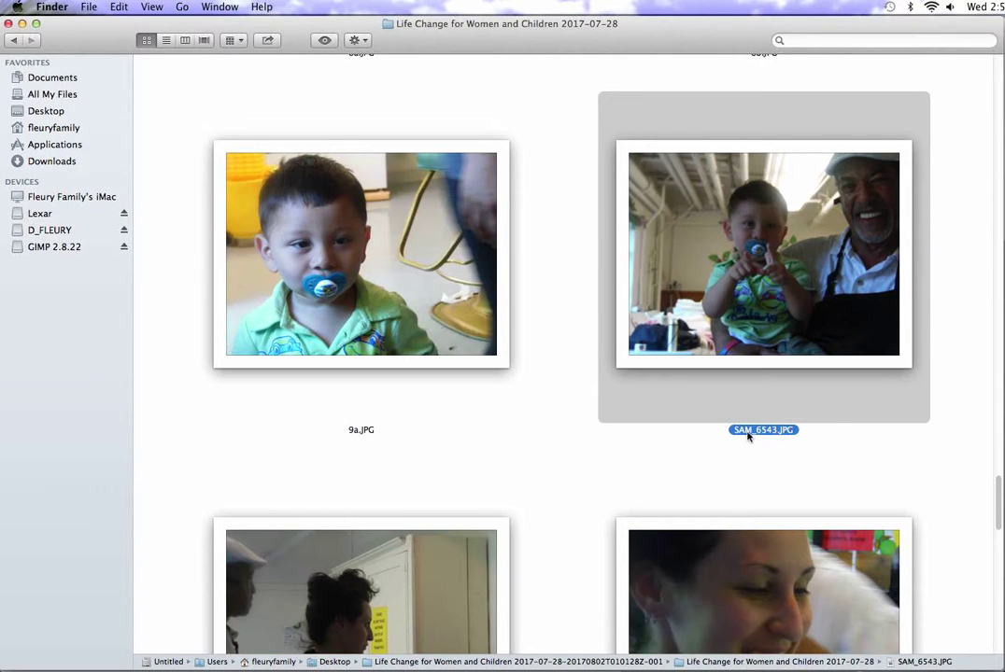
{"action": "left_click", "coordinate": [748, 431]}
{"action": "type", "text": "feature-9b"}
{"action": "key", "text": "Return"}
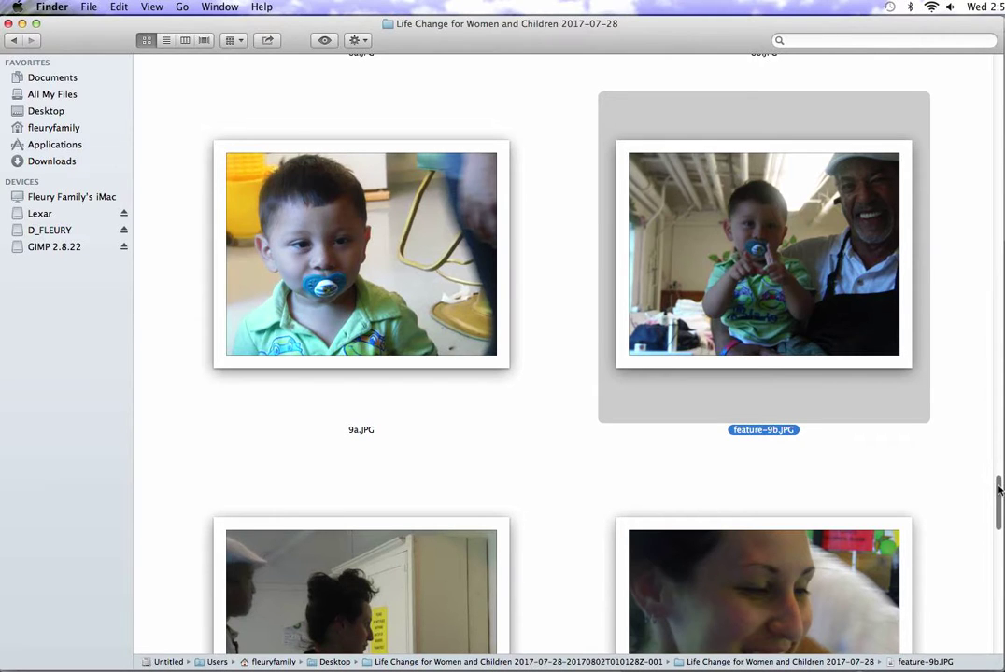
Step: Rename the first two photos of the dark-haired woman, SAM_6544.JPG to 10a and SAM_6545.JPG to 10b
{"action": "left_click_drag", "start_coordinate": [1000, 487], "coordinate": [993, 528]}
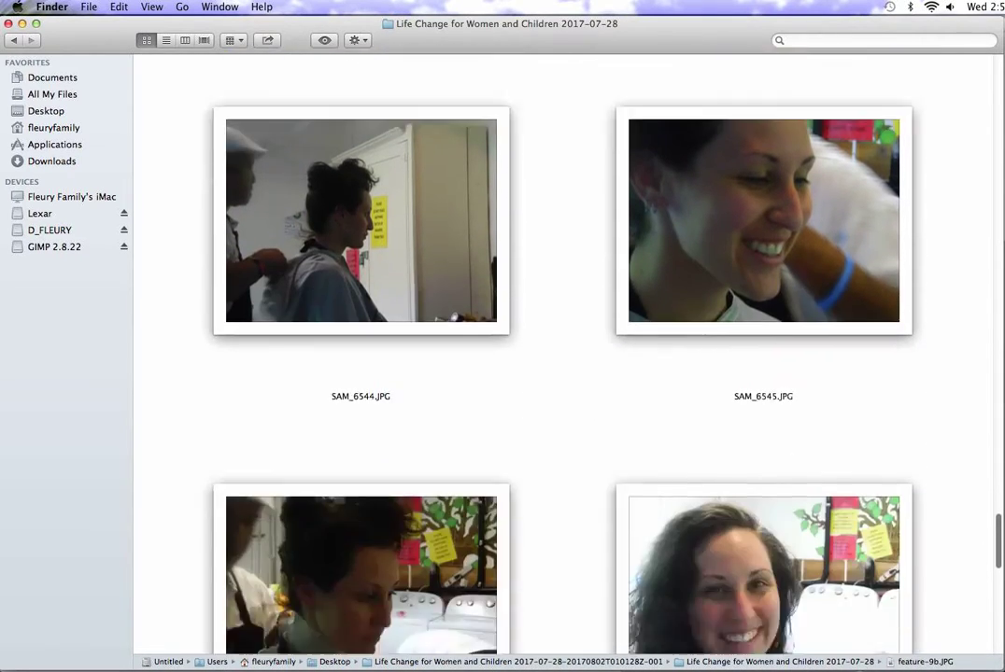
{"action": "left_click", "coordinate": [364, 389]}
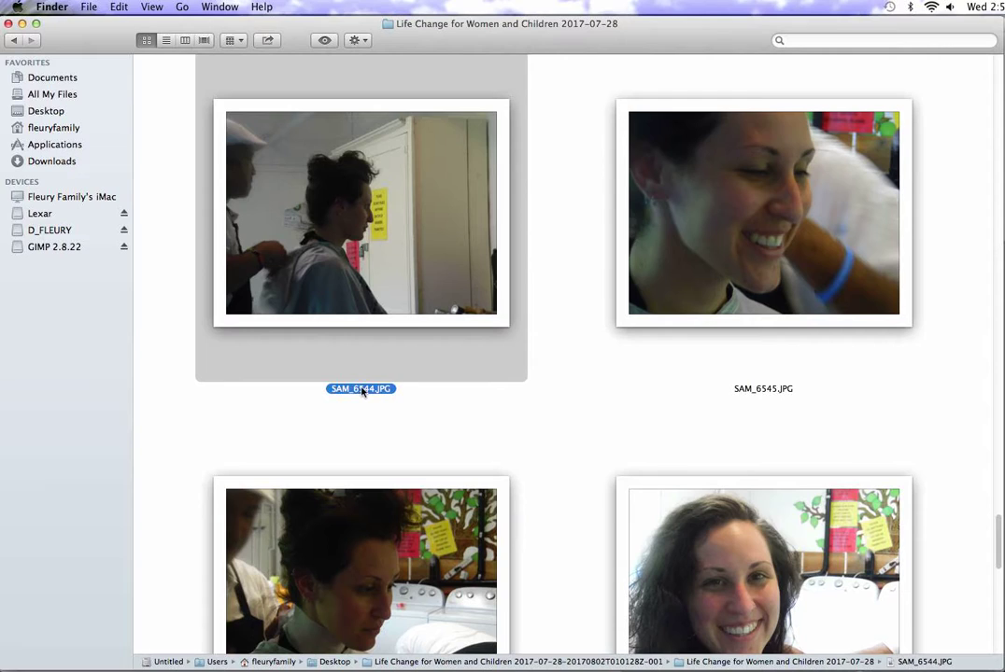
{"action": "left_click", "coordinate": [363, 389]}
{"action": "type", "text": "10a"}
{"action": "left_click", "coordinate": [762, 389]}
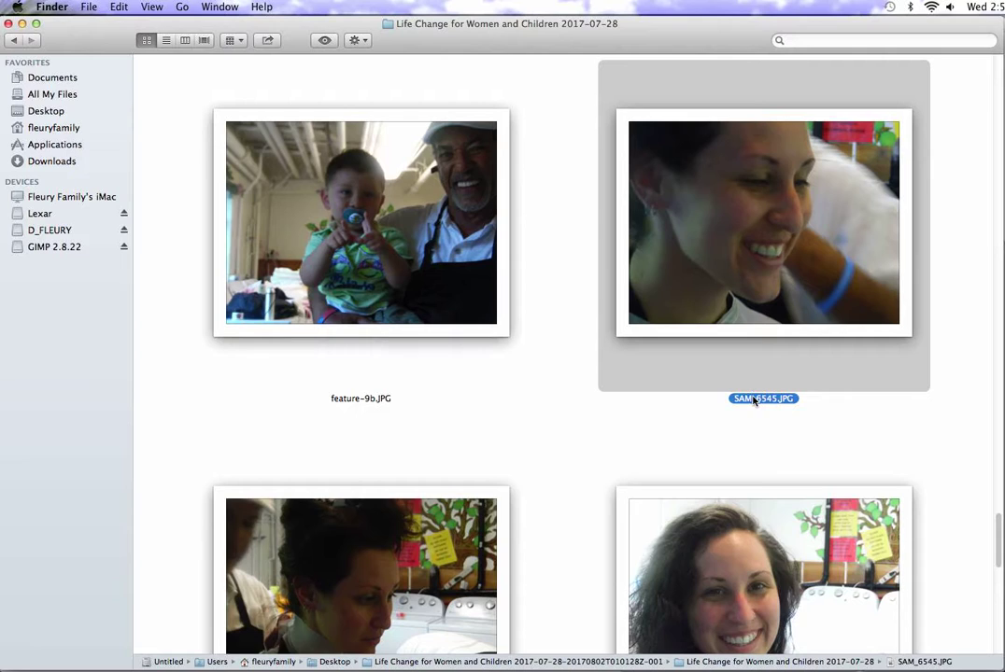
{"action": "left_click", "coordinate": [754, 400]}
{"action": "type", "text": "10b"}
{"action": "key", "text": "Return"}
Step: View SAM_6546.JPG at full size in Preview, close it, and rename the photo 10c
{"action": "scroll", "coordinate": [999, 548], "scroll_direction": "down", "scroll_amount": 3}
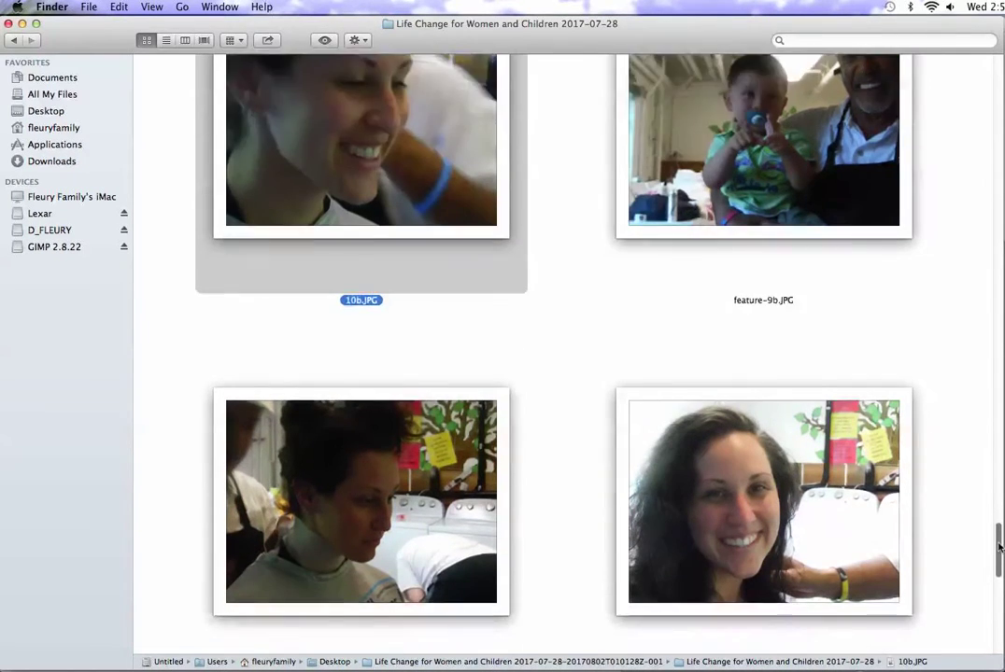
{"action": "scroll", "coordinate": [998, 548], "scroll_direction": "down", "scroll_amount": 7}
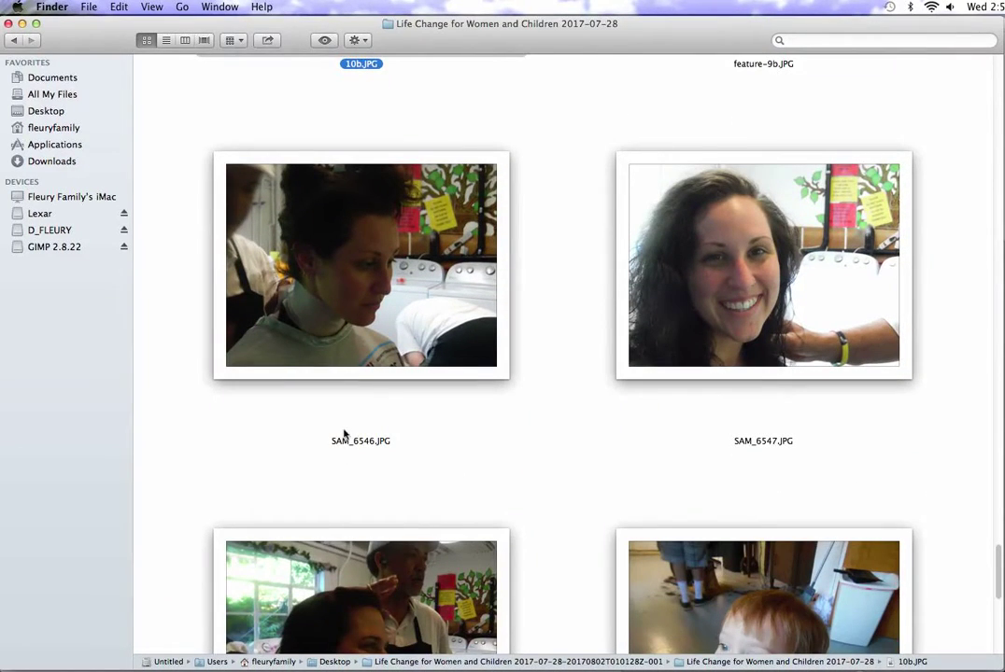
{"action": "left_click", "coordinate": [351, 442]}
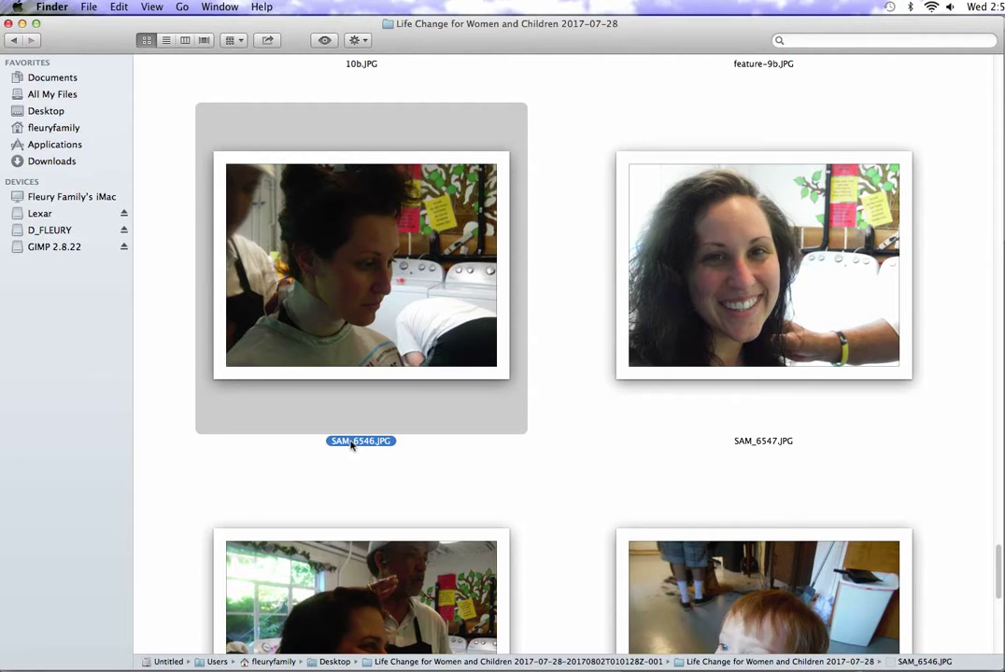
{"action": "double_click", "coordinate": [351, 443]}
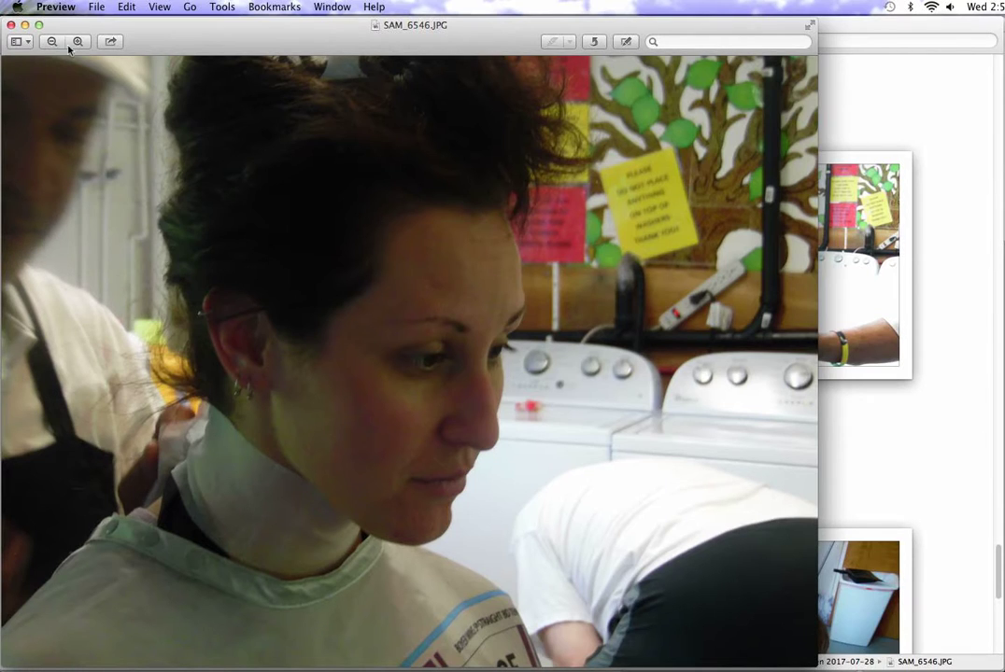
{"action": "left_click", "coordinate": [10, 23]}
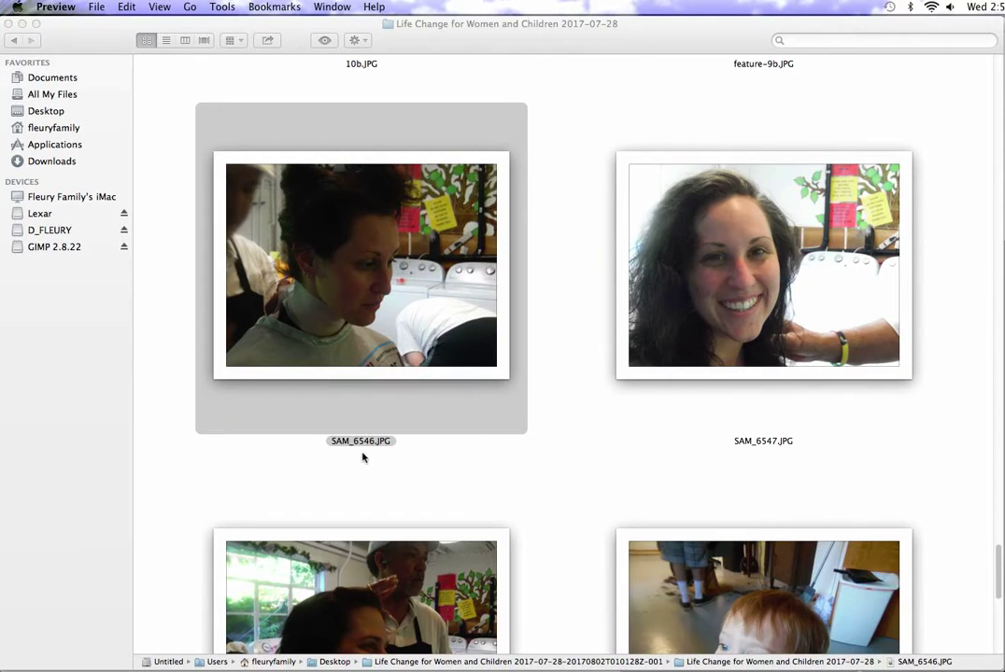
{"action": "left_click", "coordinate": [364, 446]}
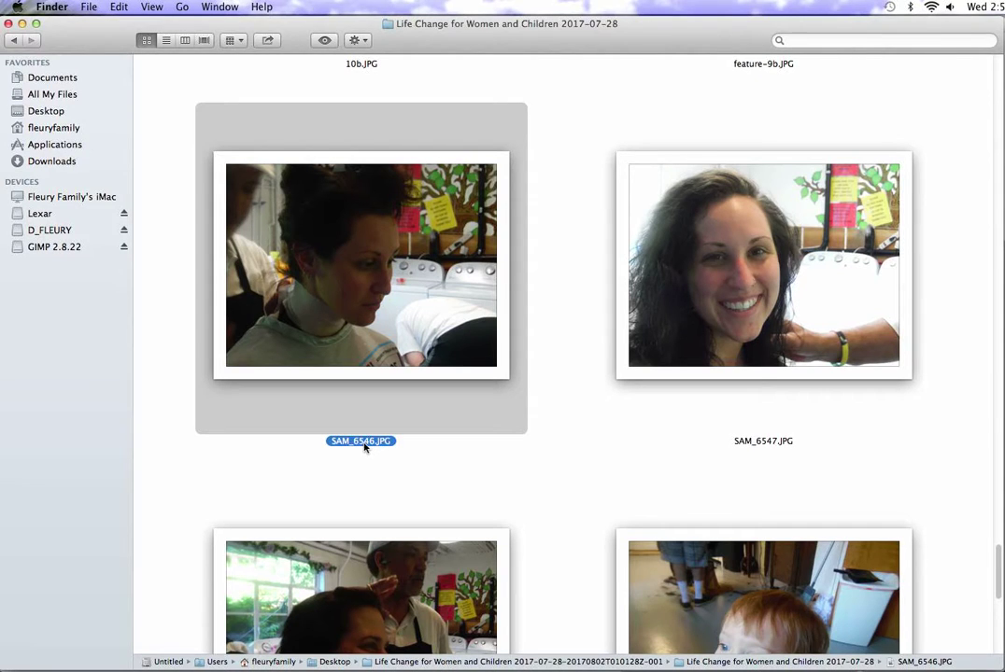
{"action": "left_click", "coordinate": [364, 443]}
{"action": "type", "text": "10c"}
Step: Rename the photo of the smiling woman with long hair, SAM_6547.JPG, to 10d
{"action": "left_click", "coordinate": [770, 443]}
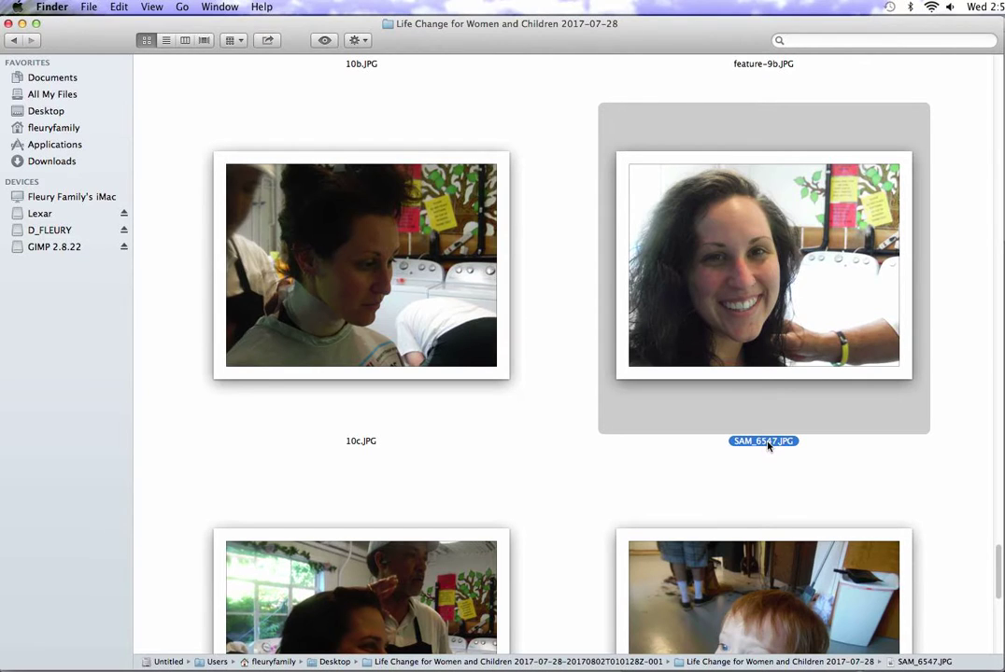
{"action": "left_click", "coordinate": [767, 444]}
{"action": "type", "text": "10d"}
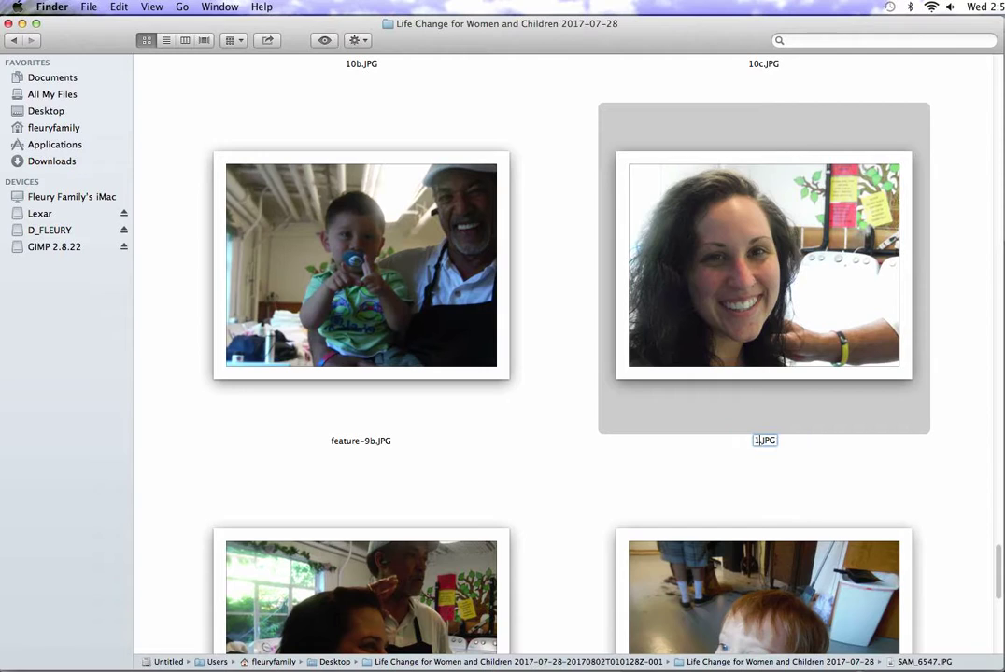
{"action": "key", "text": "Return"}
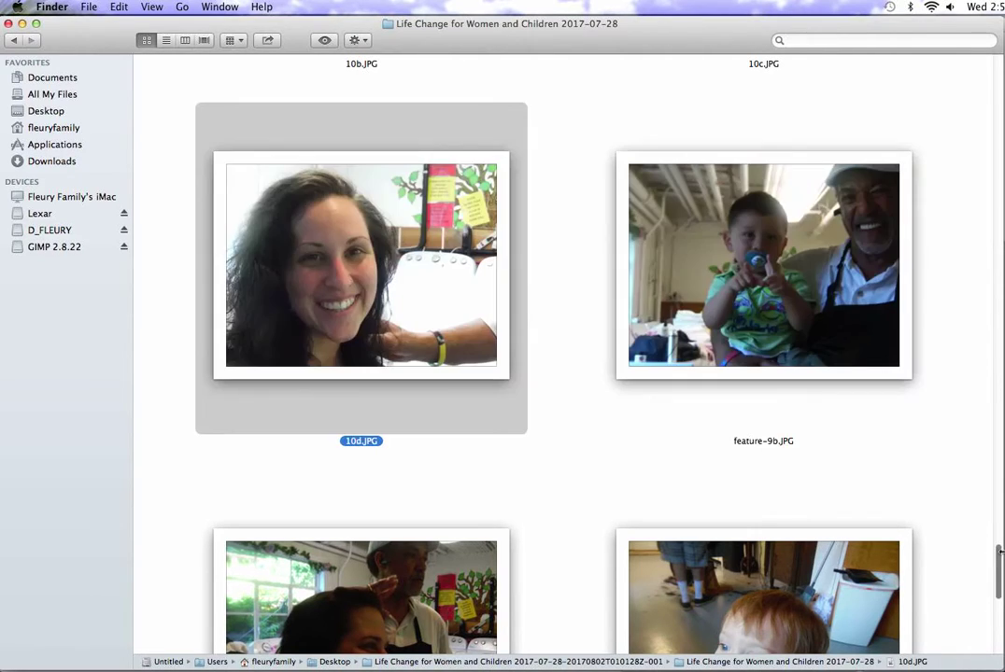
Step: Rename SAM_6548.JPG, the profile shot of the short-haired woman in the grey tank top, to 11a
{"action": "scroll", "coordinate": [998, 557], "scroll_direction": "down", "scroll_amount": 10}
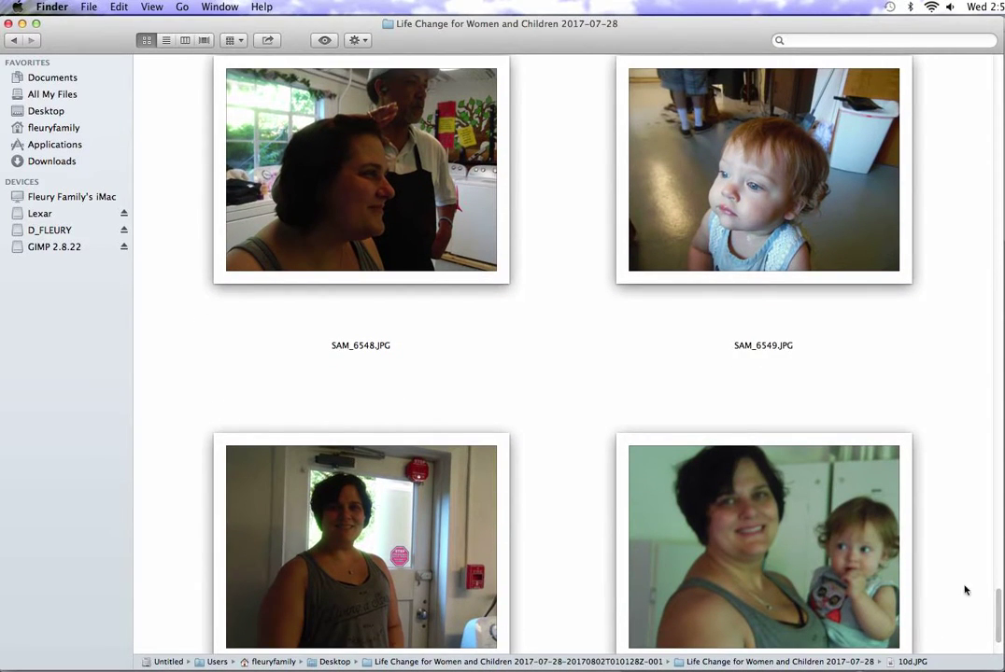
{"action": "left_click", "coordinate": [362, 347]}
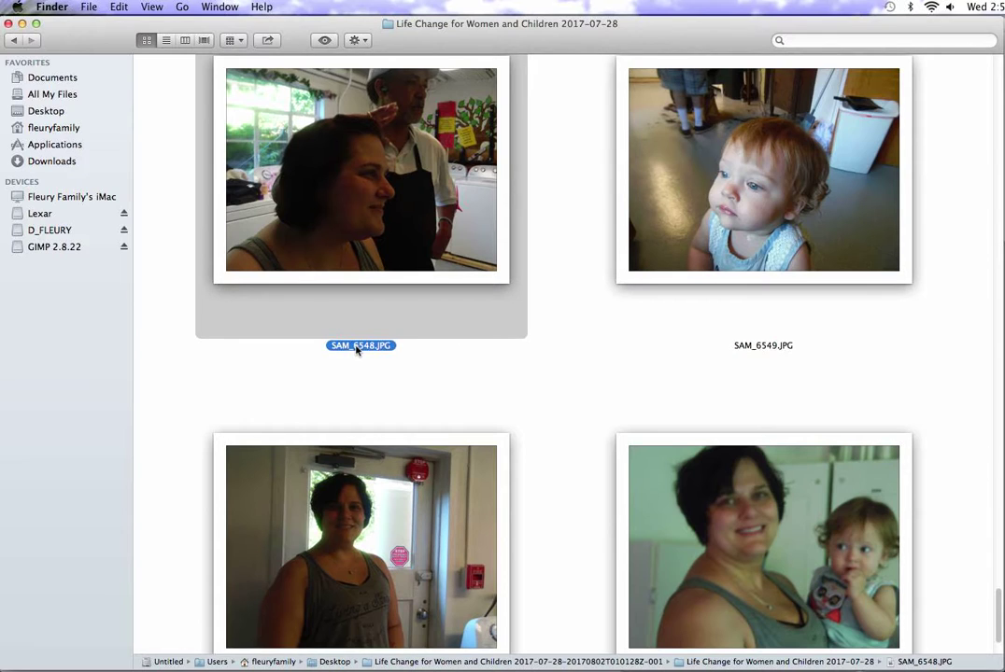
{"action": "left_click", "coordinate": [356, 348]}
{"action": "type", "text": "11a"}
{"action": "left_click", "coordinate": [394, 549]}
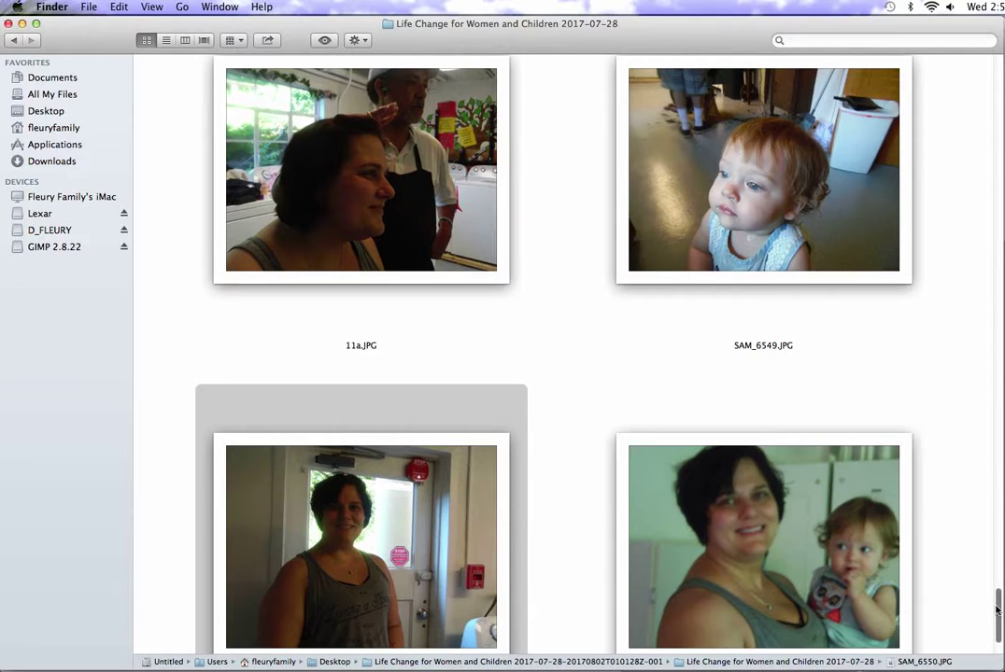
Step: View the woman-and-baby photo SAM_6551.JPG at full size, close it, and move the photo to the Trash
{"action": "scroll", "coordinate": [996, 609], "scroll_direction": "down", "scroll_amount": 2}
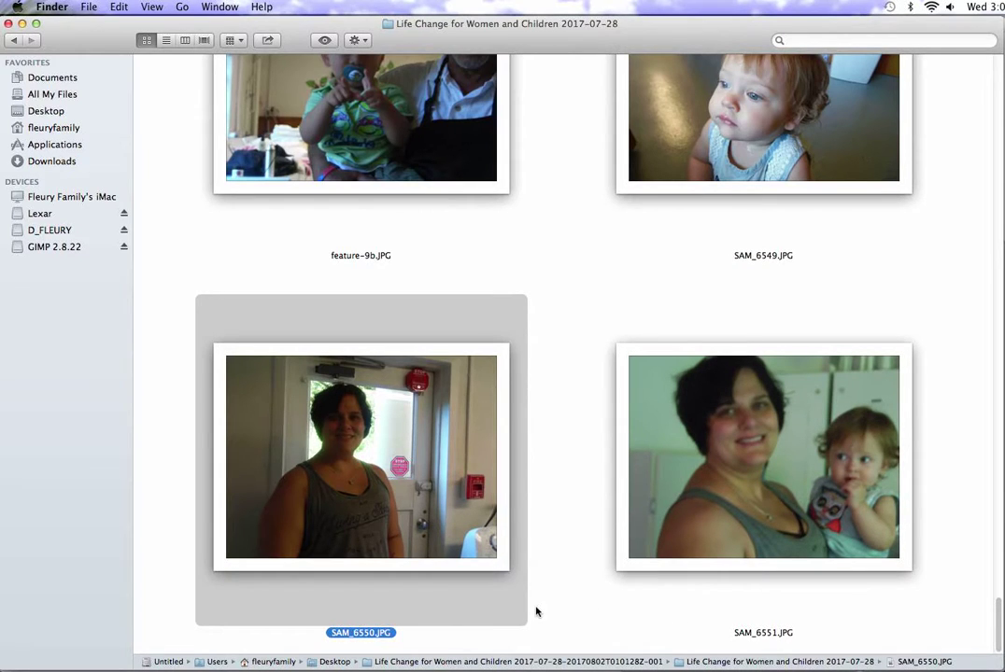
{"action": "left_click", "coordinate": [844, 487]}
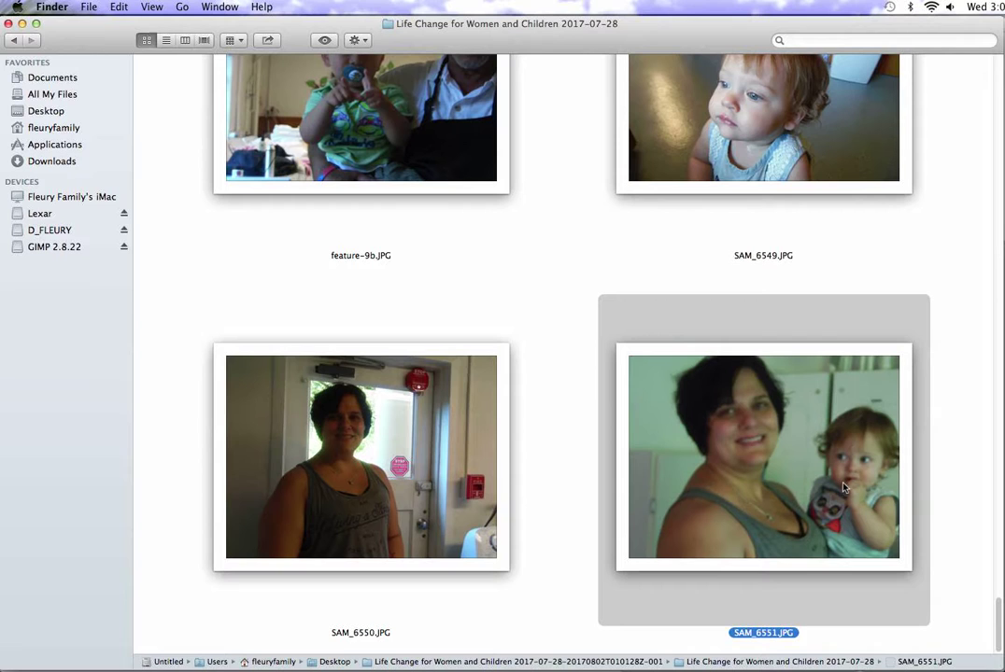
{"action": "double_click", "coordinate": [843, 487]}
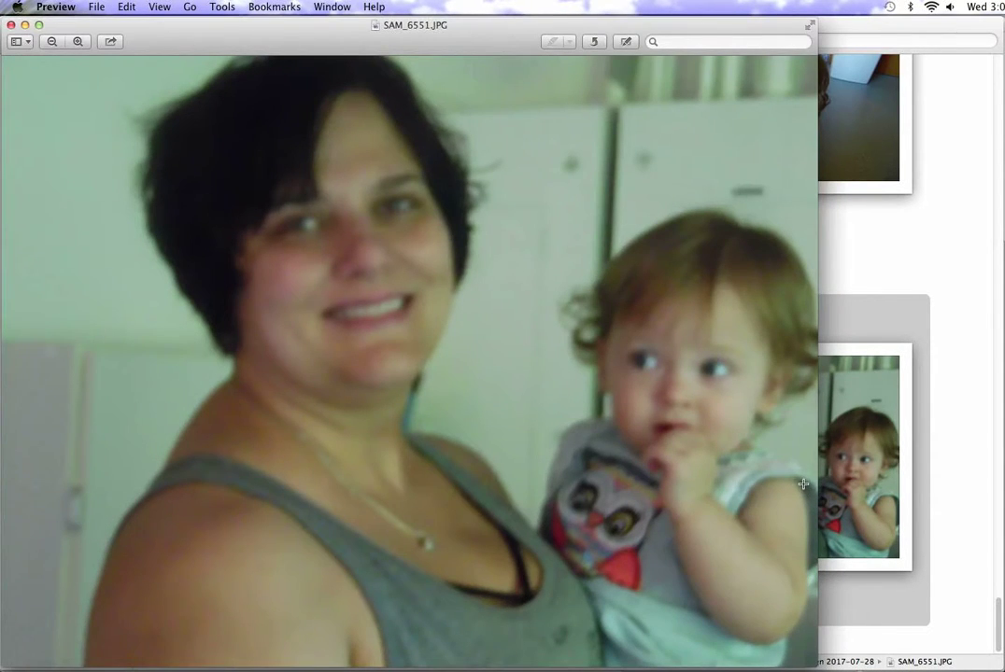
{"action": "left_click", "coordinate": [10, 25]}
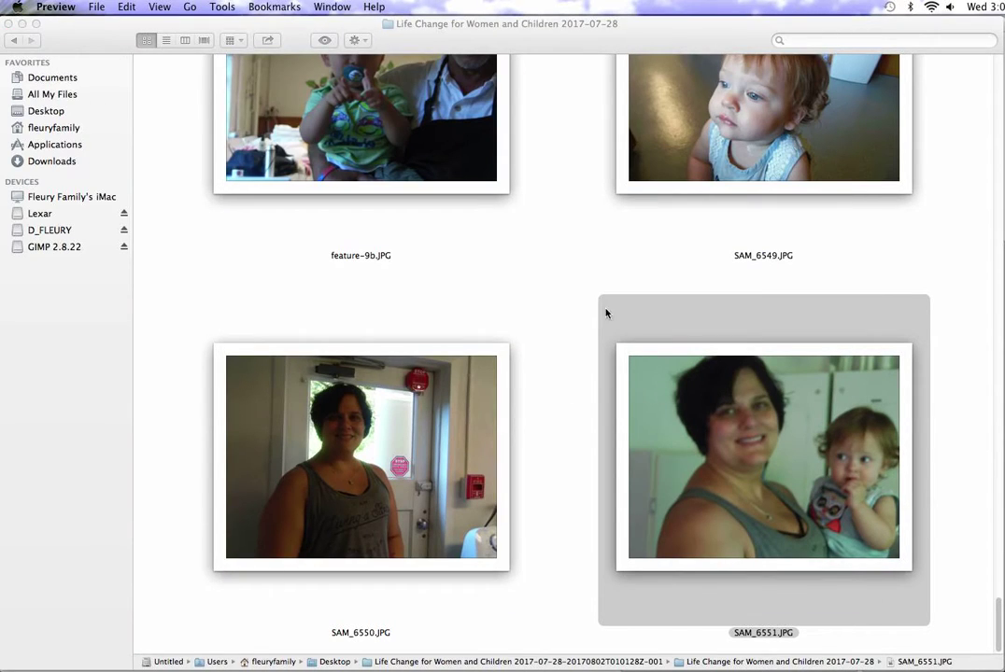
{"action": "left_click", "coordinate": [355, 40]}
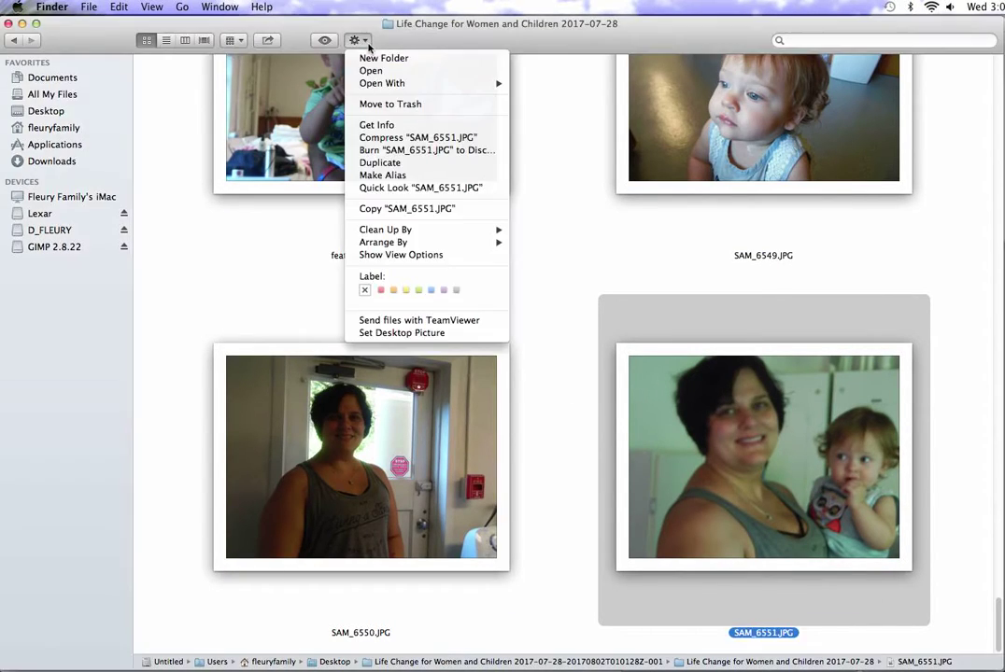
{"action": "left_click", "coordinate": [376, 105]}
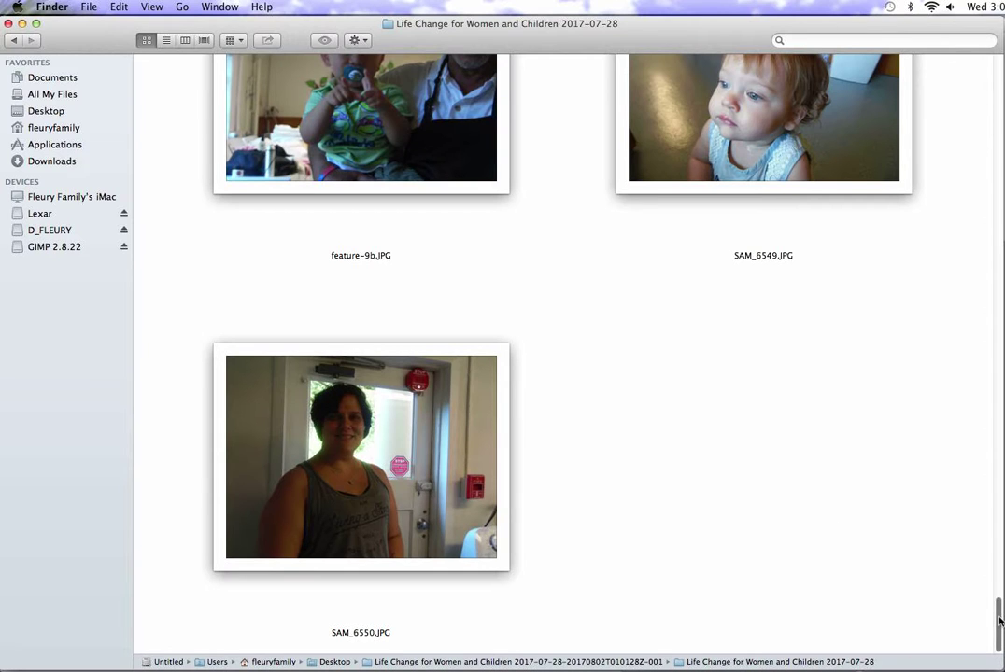
Step: Rename SAM_6550.JPG, the woman standing by the door, to 11b
{"action": "scroll", "coordinate": [1000, 608], "scroll_direction": "up", "scroll_amount": 2}
{"action": "mouse_move", "coordinate": [1000, 608]}
{"action": "left_mouse_down"}
{"action": "mouse_move", "coordinate": [1000, 583]}
{"action": "mouse_move", "coordinate": [1000, 618]}
{"action": "left_mouse_up"}
{"action": "left_click", "coordinate": [352, 636]}
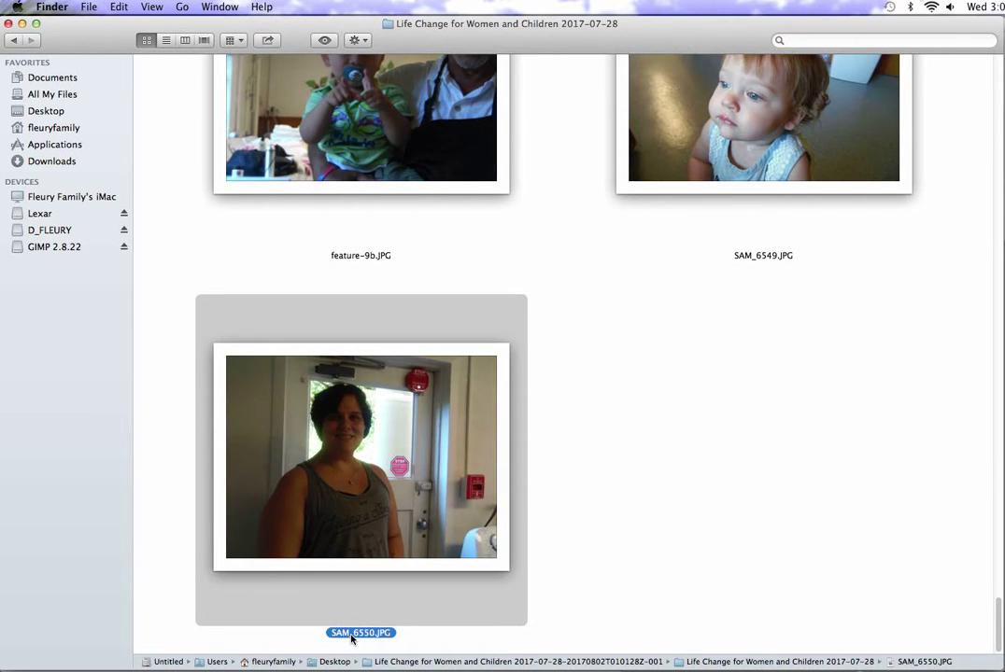
{"action": "left_click", "coordinate": [352, 634]}
{"action": "type", "text": "11b"}
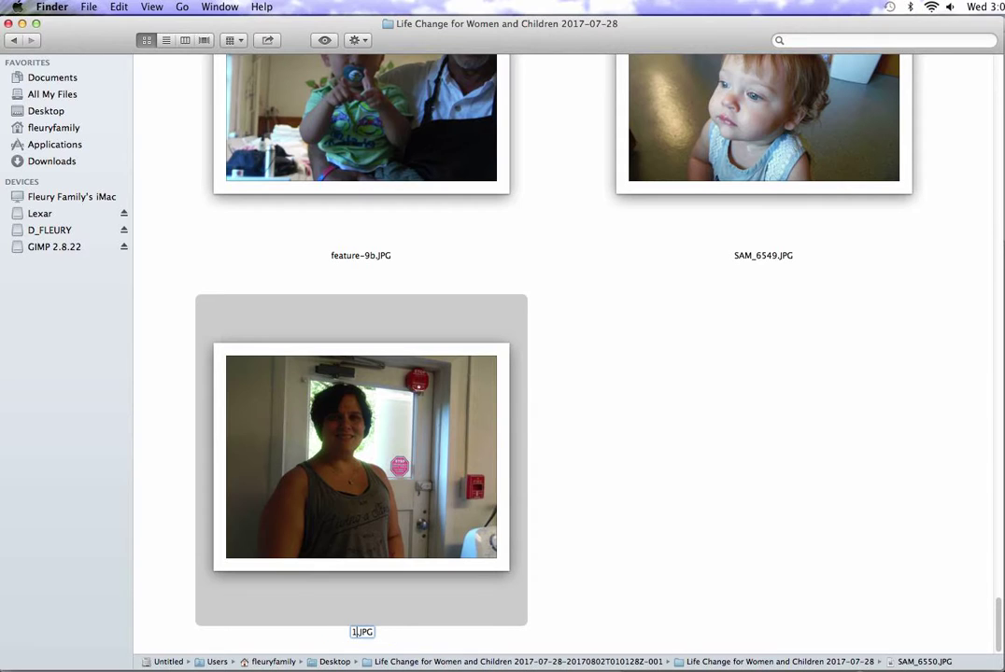
{"action": "key", "text": "Return"}
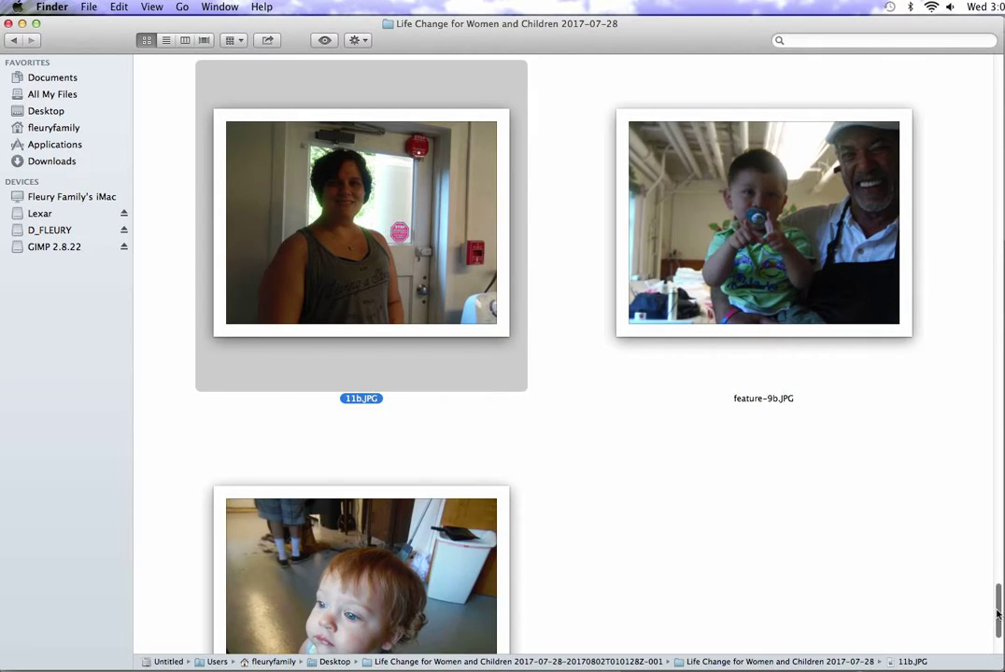
Step: Group 2a.JPG, 2b.JPG and the two other shots of the same red-haired person into a new folder named HERO
{"action": "left_click_drag", "start_coordinate": [997, 613], "coordinate": [989, 132]}
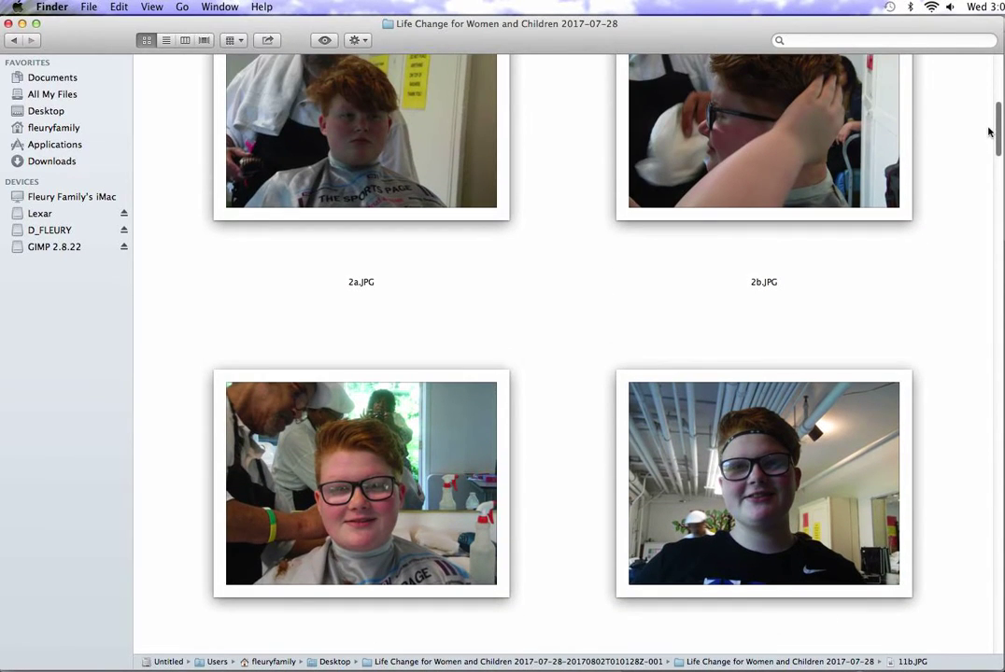
{"action": "left_click", "coordinate": [480, 183]}
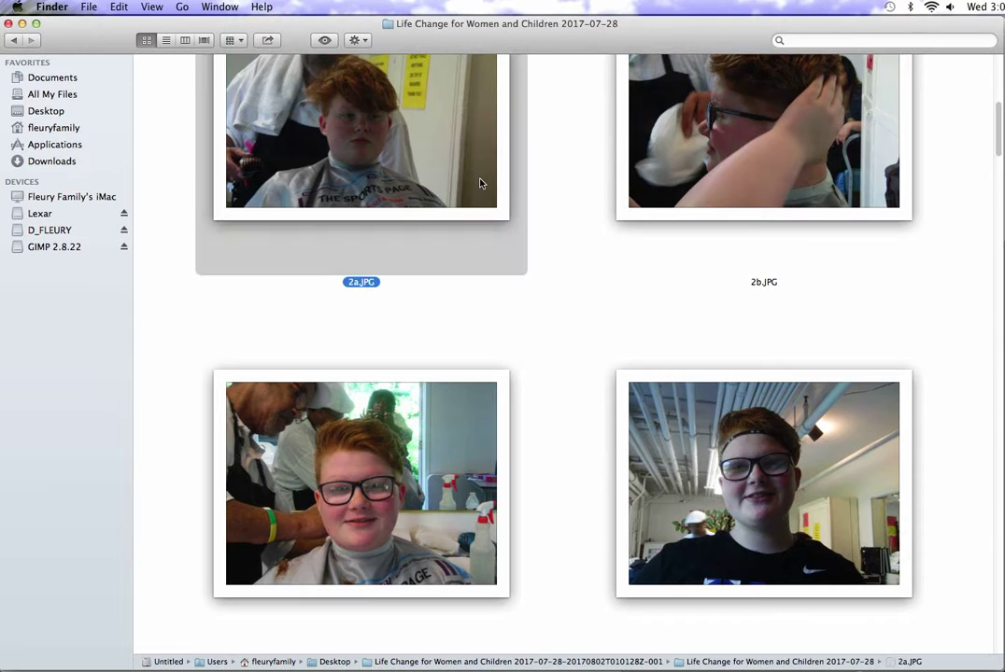
{"action": "left_click", "coordinate": [743, 474], "text": "shift"}
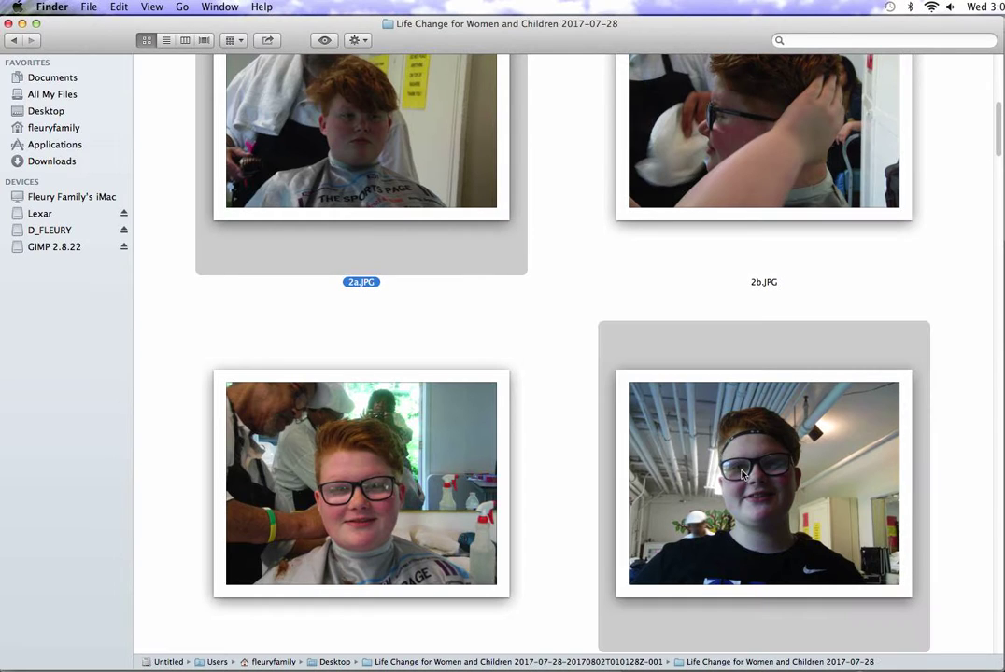
{"action": "left_click", "coordinate": [616, 136], "text": "shift"}
{"action": "left_click", "coordinate": [367, 388], "text": "shift"}
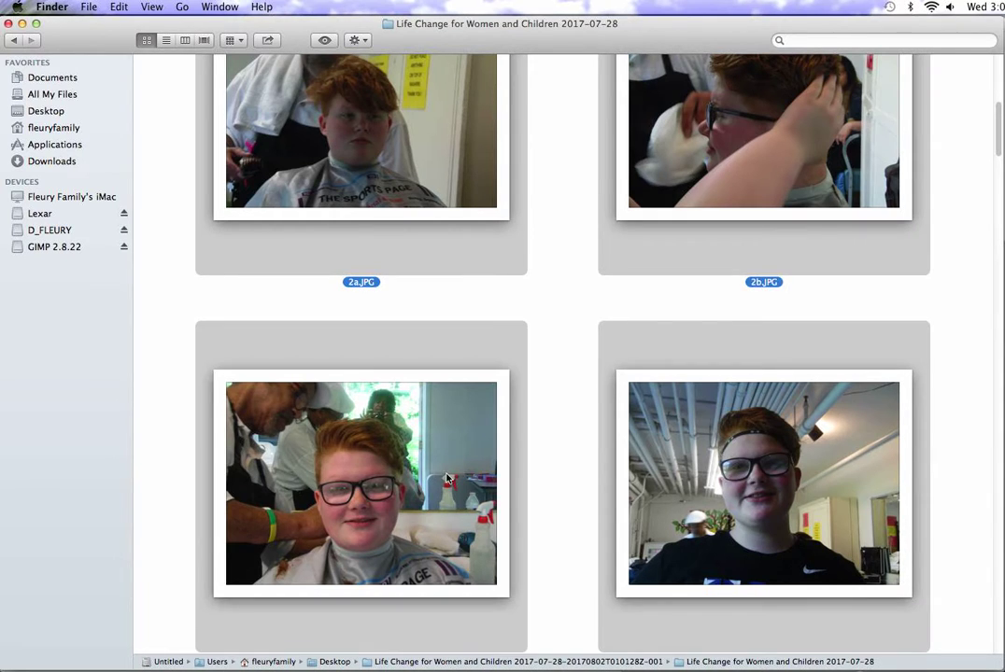
{"action": "left_click", "coordinate": [368, 40]}
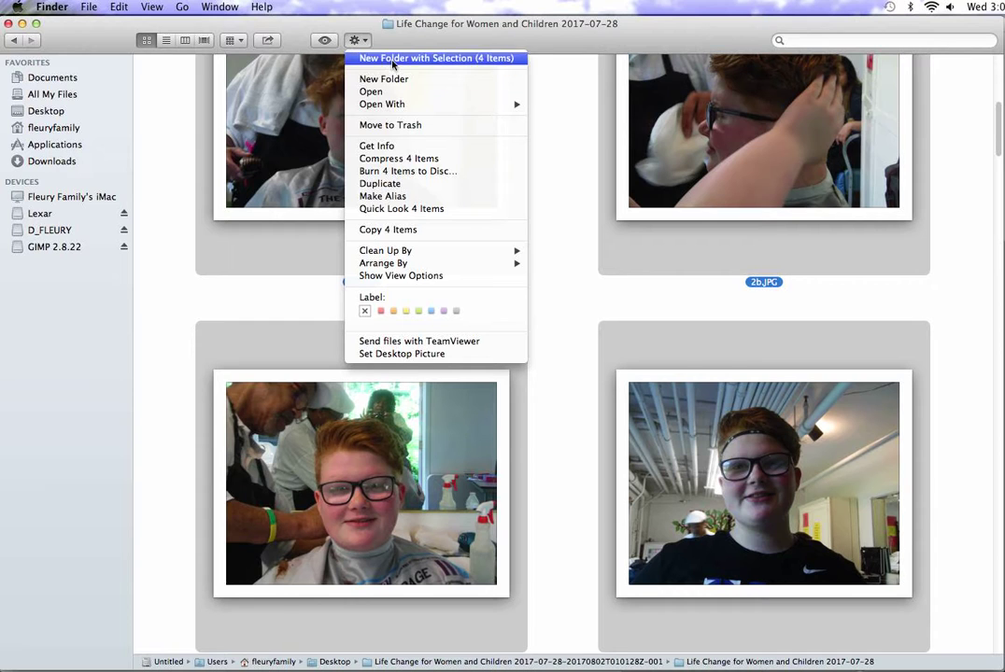
{"action": "left_click", "coordinate": [393, 64]}
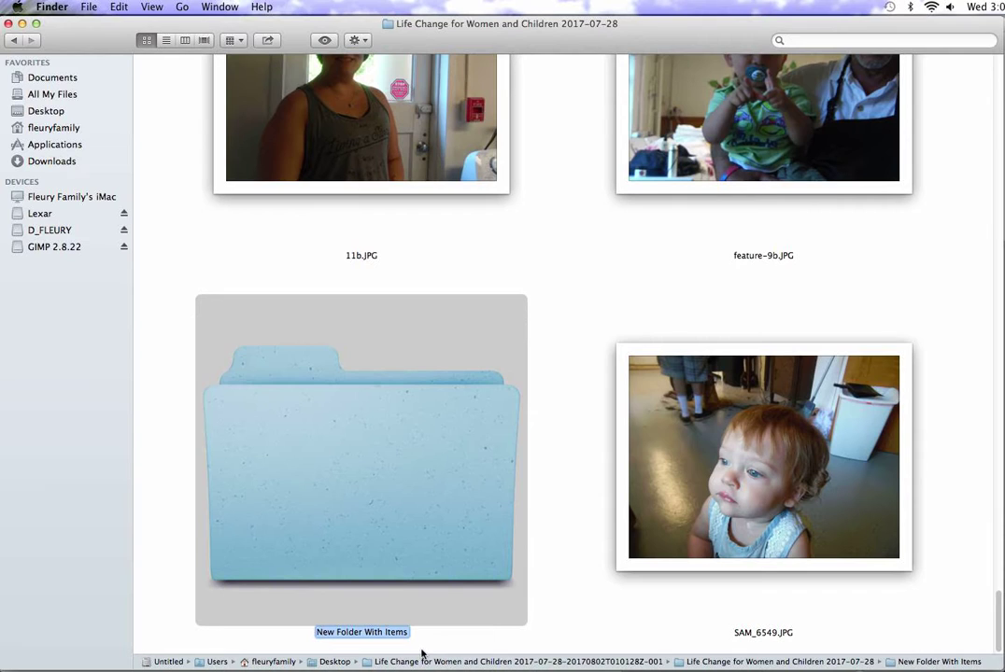
{"action": "type", "text": "HERO"}
{"action": "key", "text": "Return"}
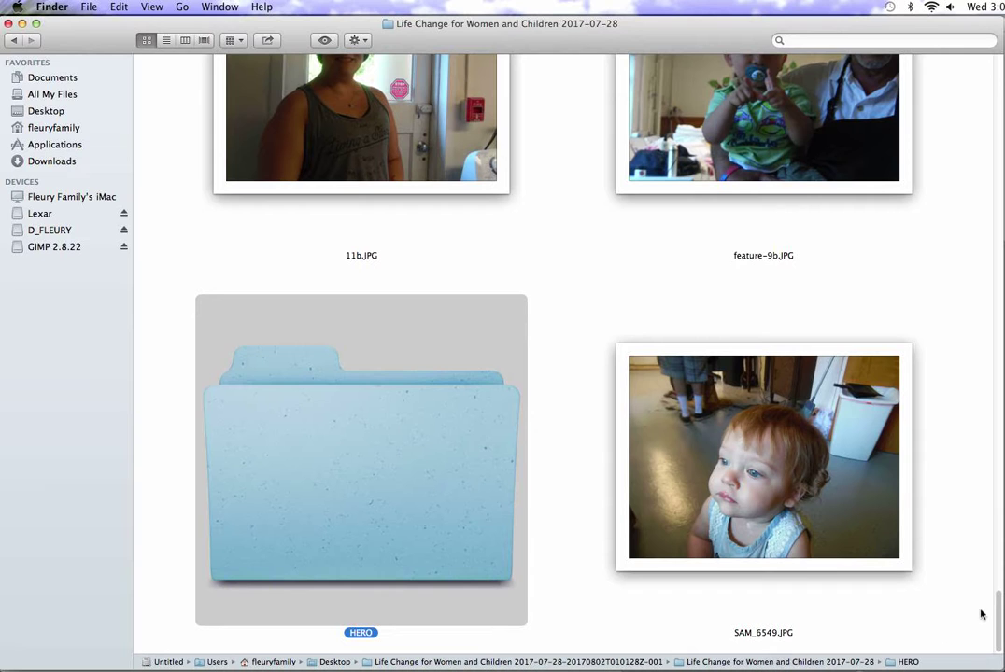
Step: Compare 3a.JPG and 3b.JPG, the two shots of the long-haired person in the barber cape, and move 3b.JPG to the Trash
{"action": "left_click_drag", "start_coordinate": [999, 604], "coordinate": [997, 276]}
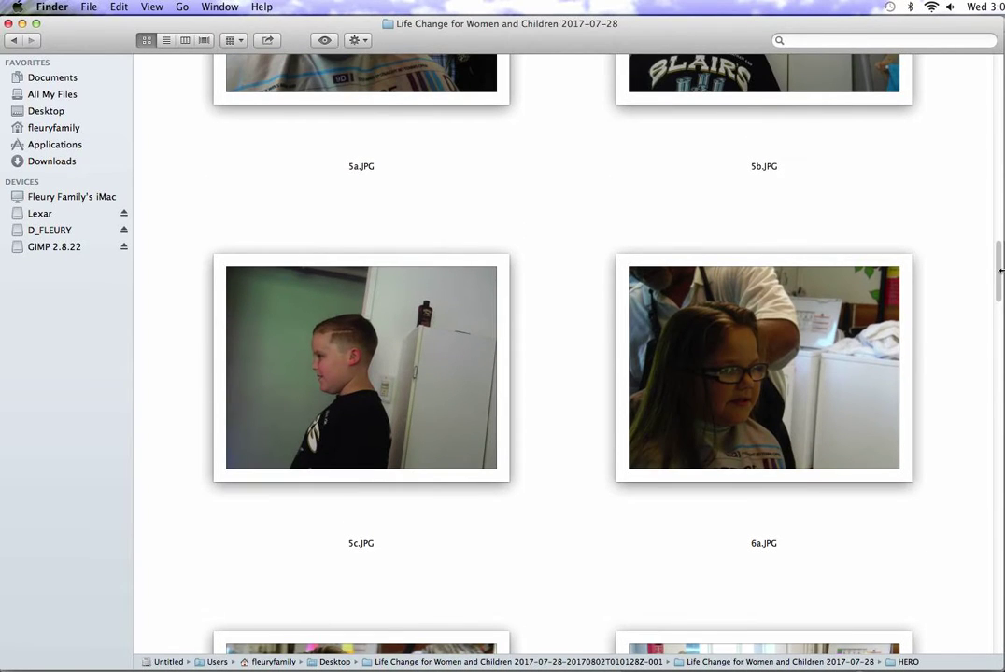
{"action": "left_click_drag", "start_coordinate": [997, 277], "coordinate": [982, 138]}
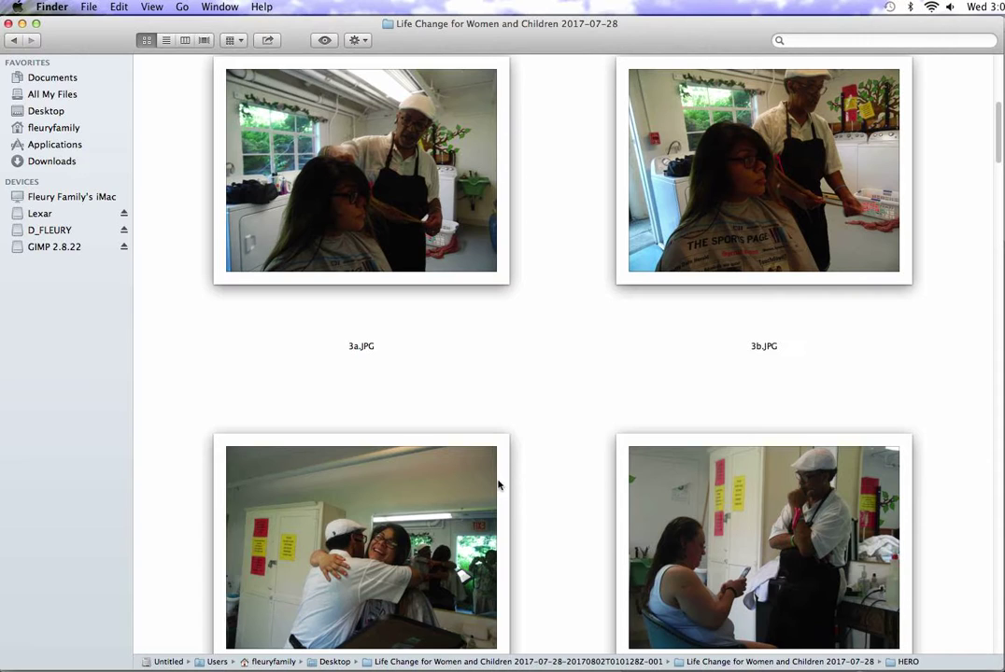
{"action": "left_click", "coordinate": [758, 254]}
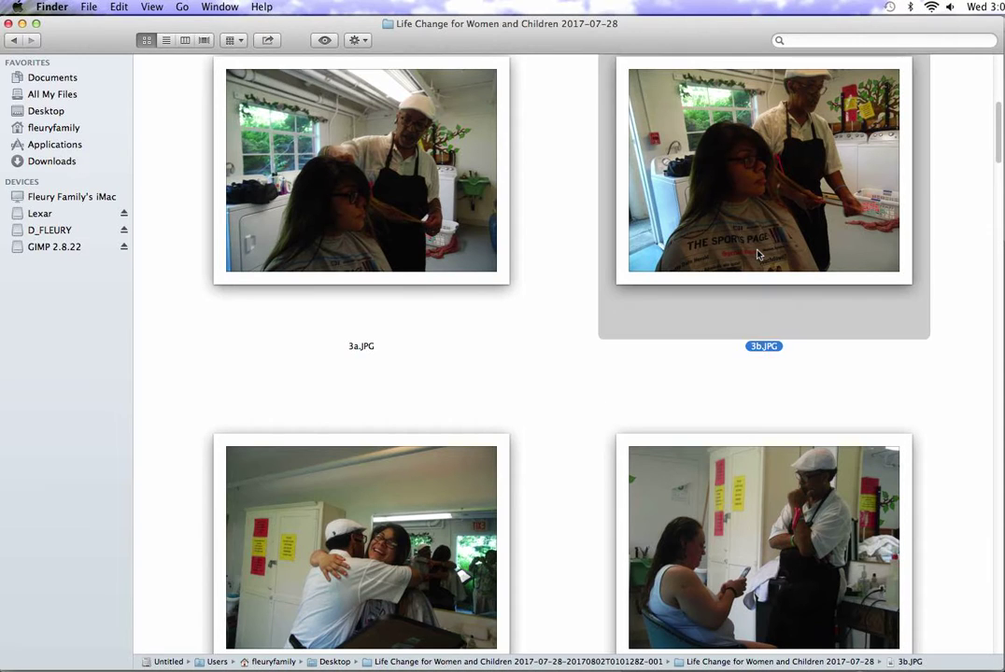
{"action": "left_click", "coordinate": [340, 217]}
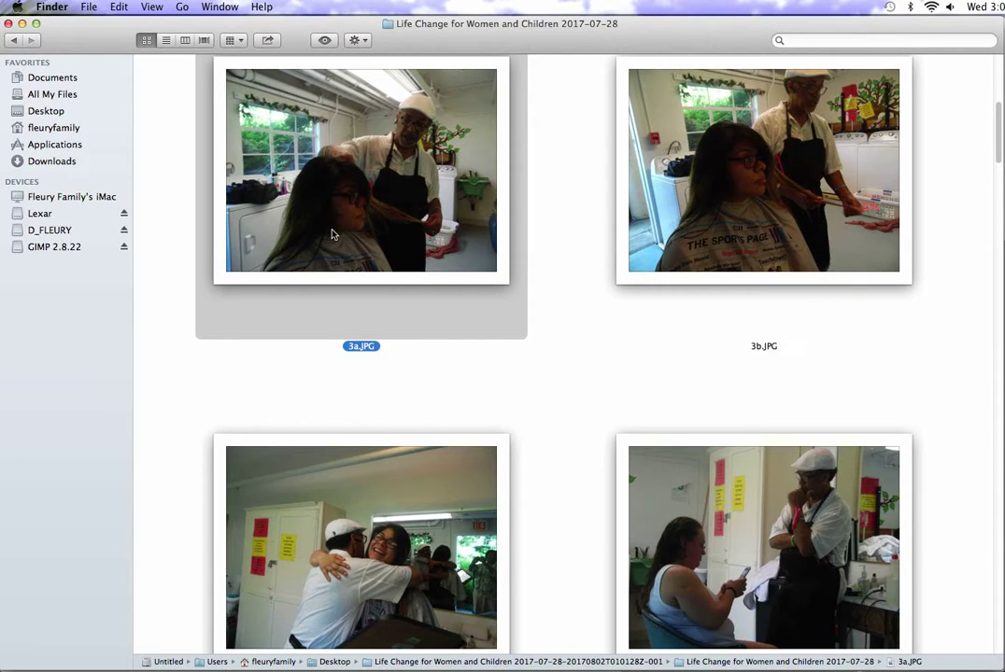
{"action": "left_click", "coordinate": [711, 224]}
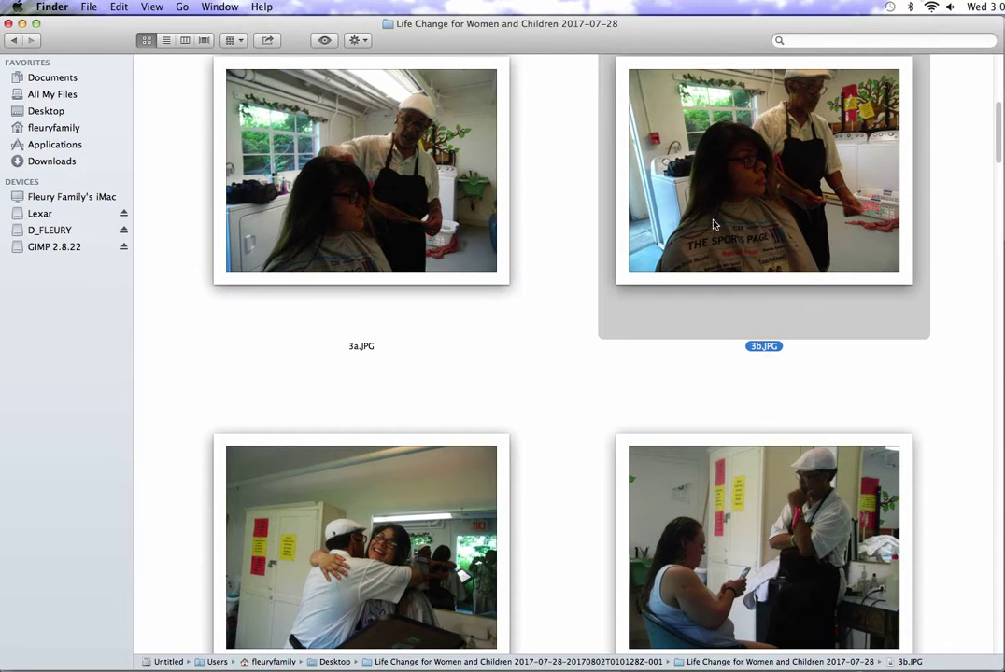
{"action": "left_click", "coordinate": [357, 41]}
{"action": "left_click", "coordinate": [390, 104]}
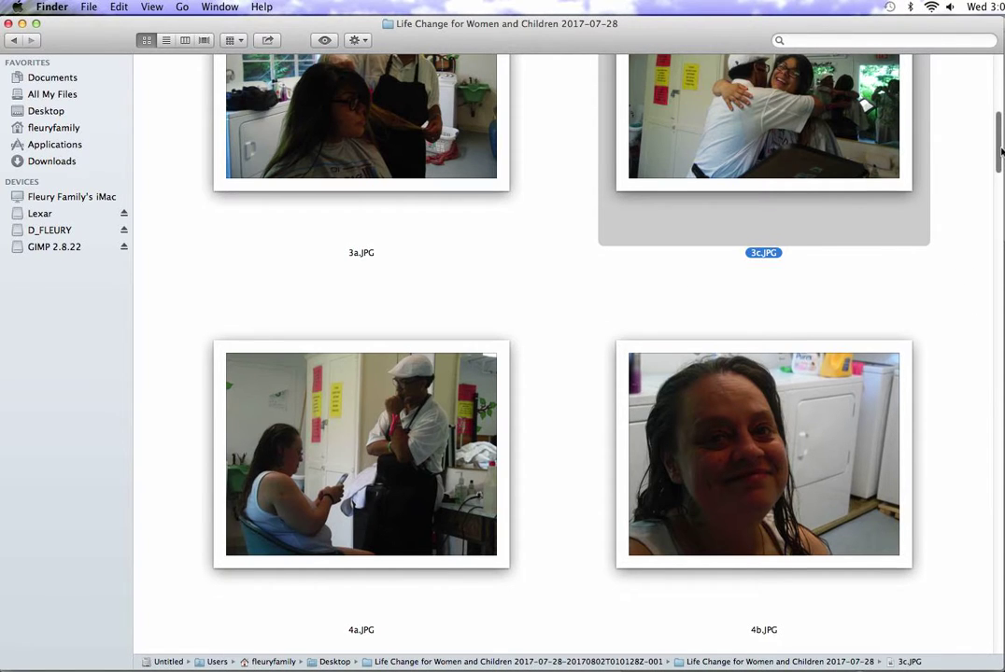
Step: Review the 3 and 4 series, comparing the woman's close-ups 4b.JPG and 4c.JPG
{"action": "left_click_drag", "start_coordinate": [1000, 150], "coordinate": [1000, 136]}
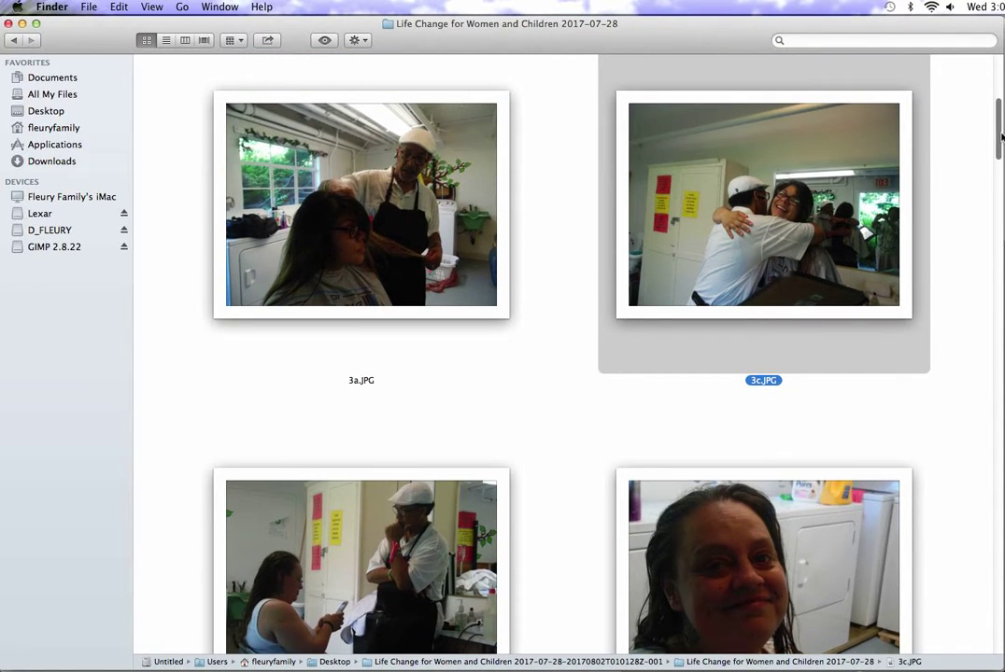
{"action": "left_click_drag", "start_coordinate": [1000, 136], "coordinate": [1001, 176]}
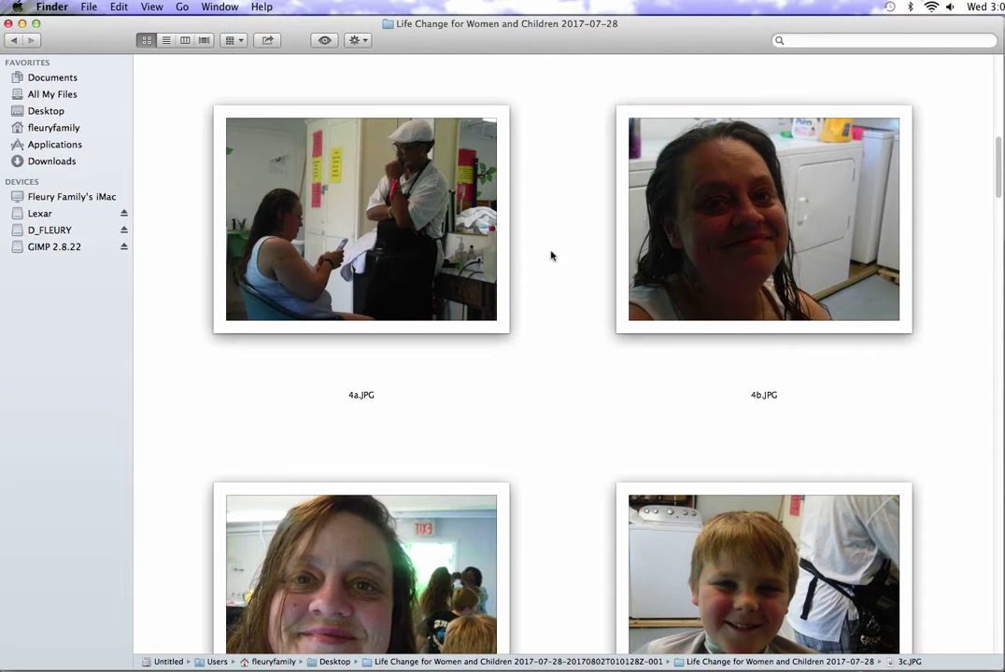
{"action": "left_click", "coordinate": [728, 294]}
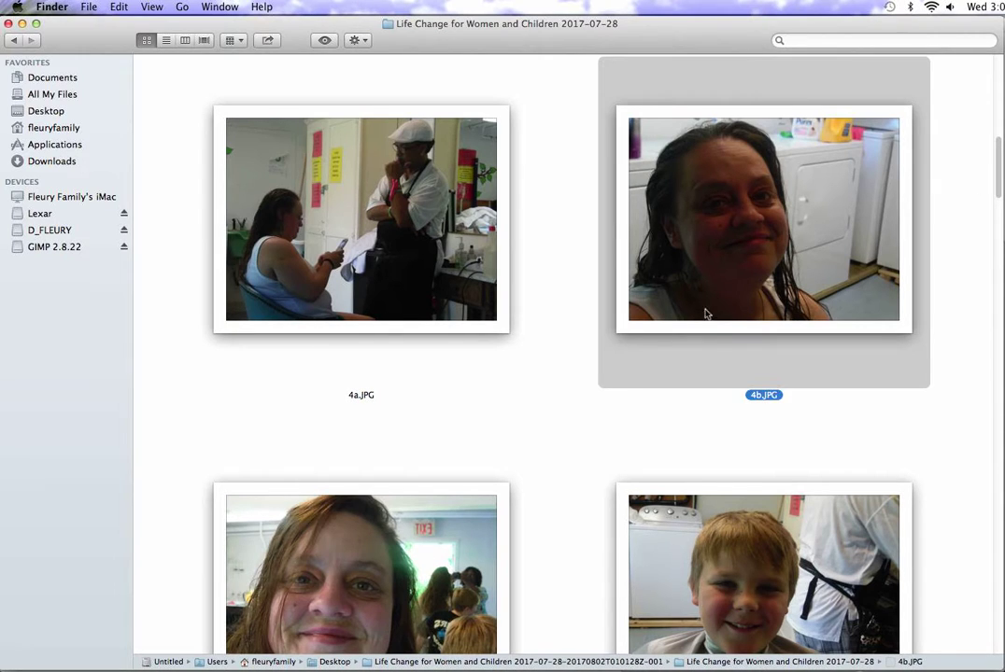
{"action": "left_click", "coordinate": [373, 462]}
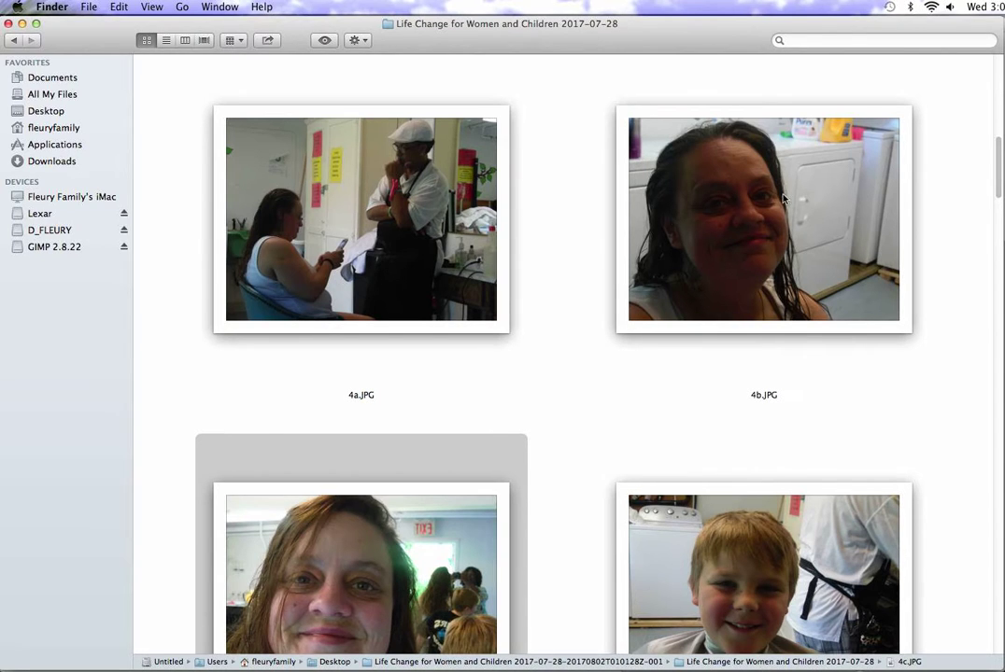
{"action": "key", "text": "Up"}
{"action": "key", "text": "Right"}
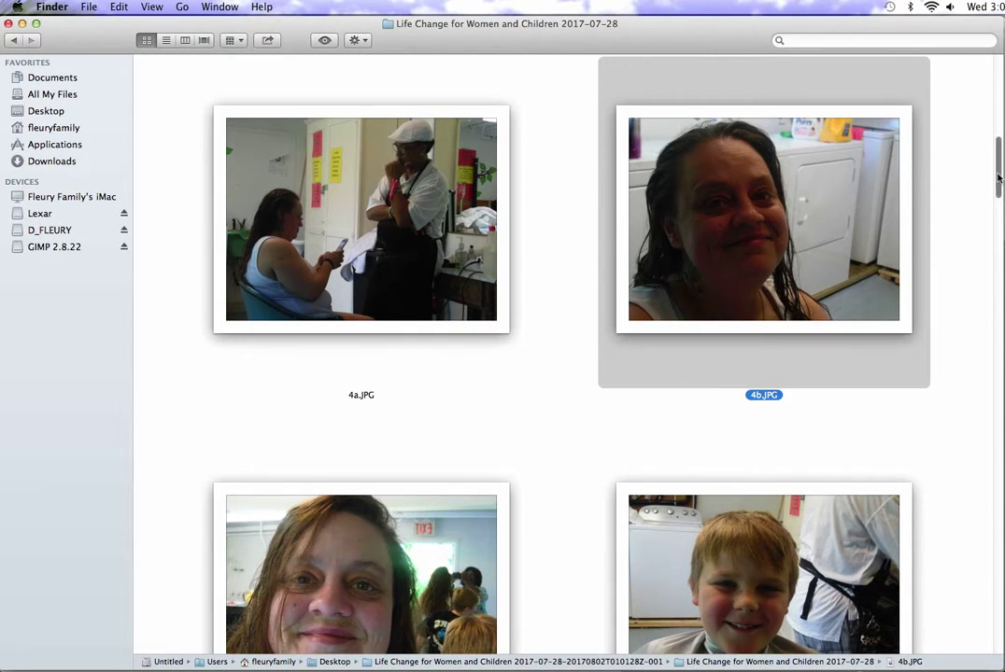
Step: Compare the boy's haircut shots 5a.JPG, 5b.JPG and 5c.JPG, viewing each at full size and closing it
{"action": "left_click_drag", "start_coordinate": [999, 173], "coordinate": [999, 222]}
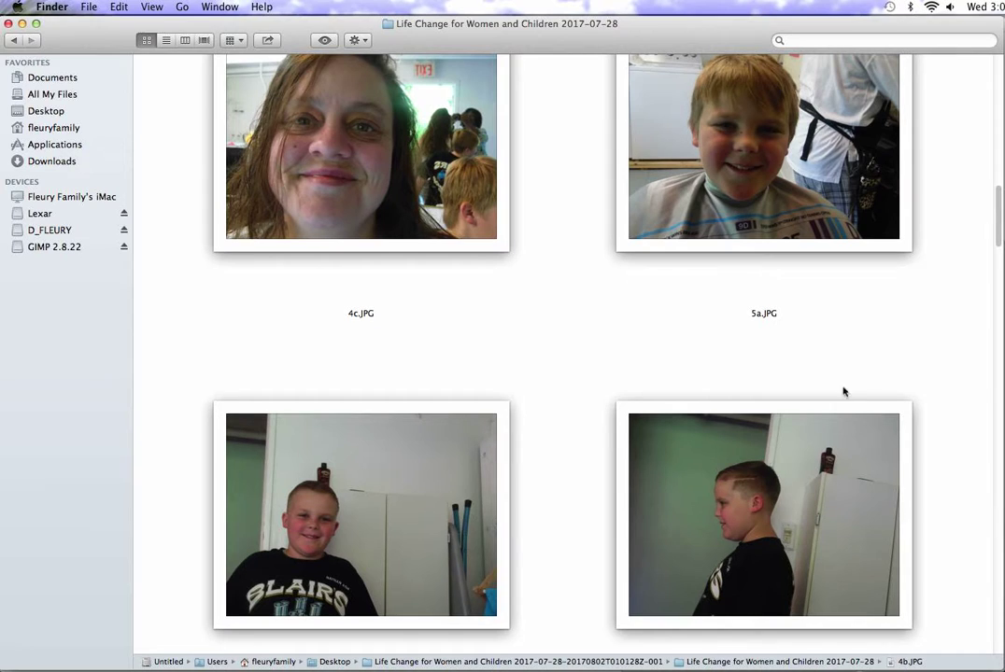
{"action": "left_click", "coordinate": [763, 493]}
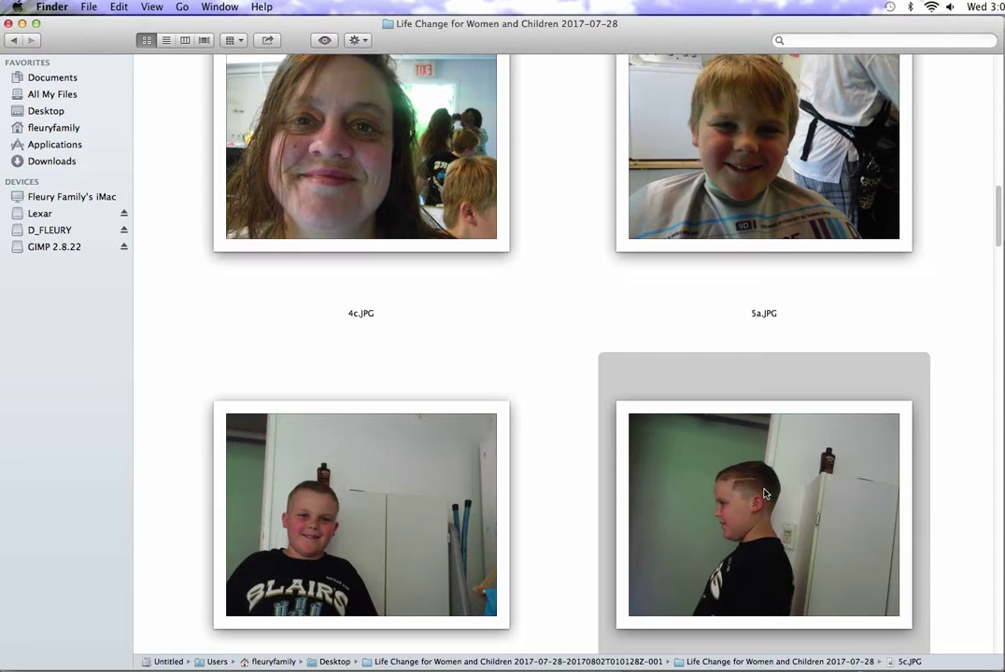
{"action": "left_click", "coordinate": [637, 170]}
{"action": "left_click", "coordinate": [375, 530]}
{"action": "left_click", "coordinate": [686, 226]}
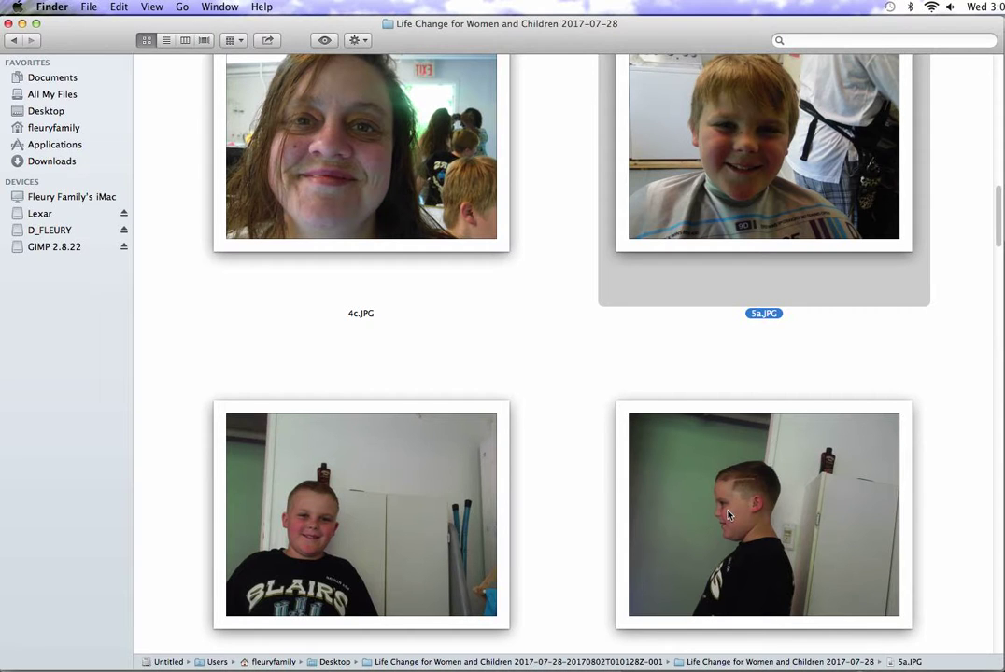
{"action": "double_click", "coordinate": [730, 515]}
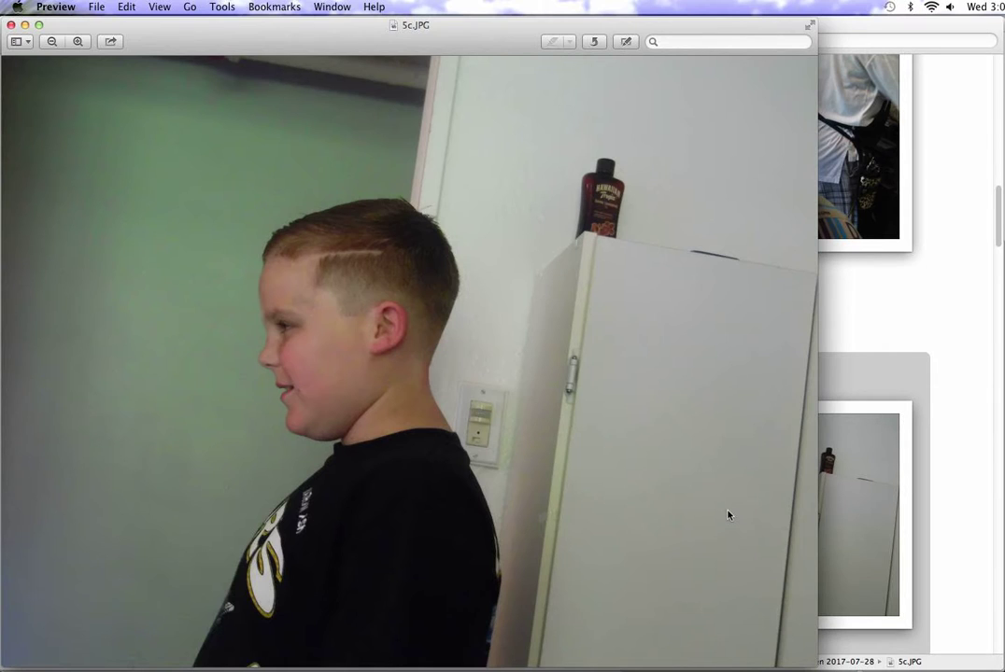
{"action": "left_click_drag", "start_coordinate": [334, 146], "coordinate": [285, 120]}
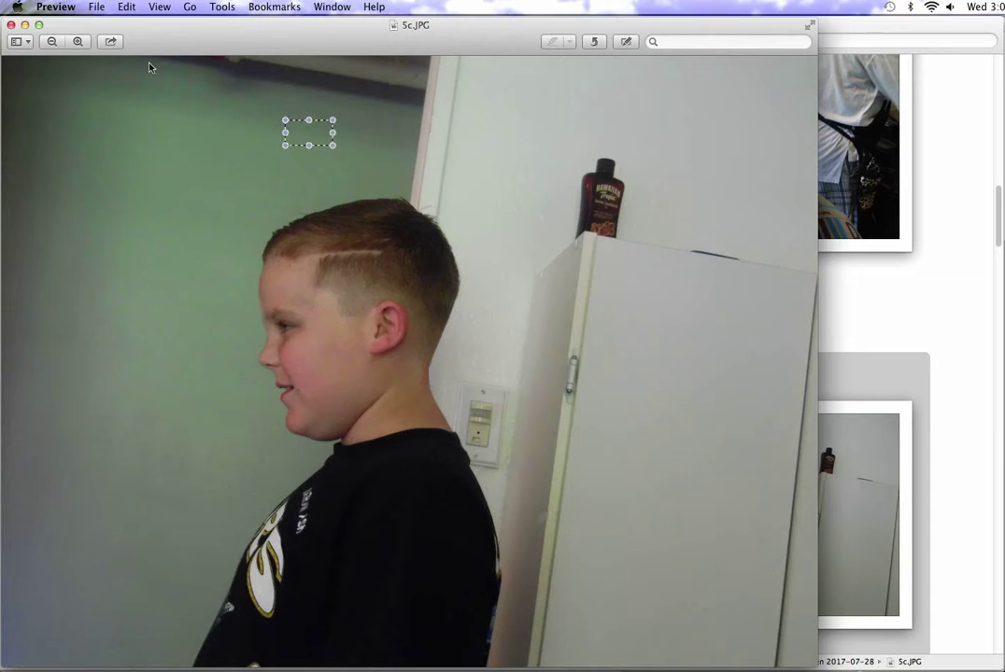
{"action": "left_click", "coordinate": [10, 25]}
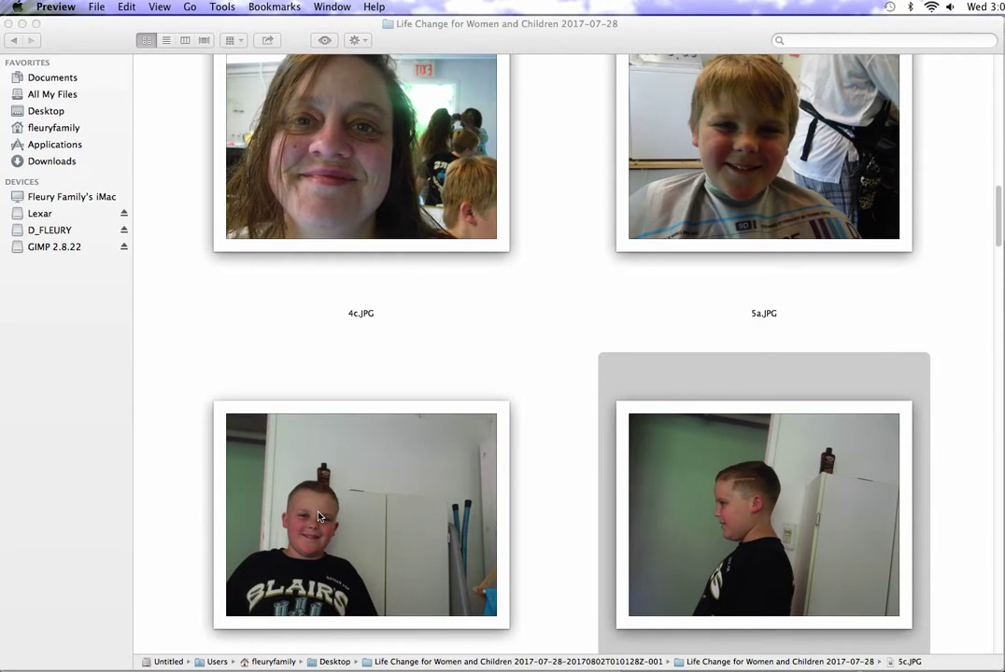
{"action": "double_click", "coordinate": [318, 517]}
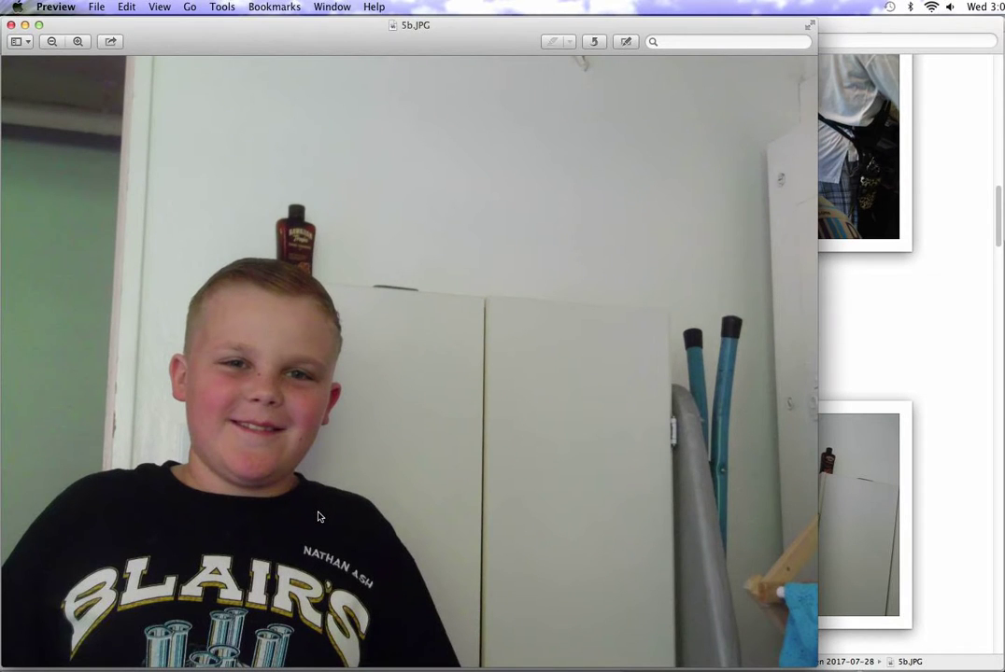
{"action": "left_click_drag", "start_coordinate": [317, 269], "coordinate": [158, 126]}
{"action": "left_click", "coordinate": [11, 26]}
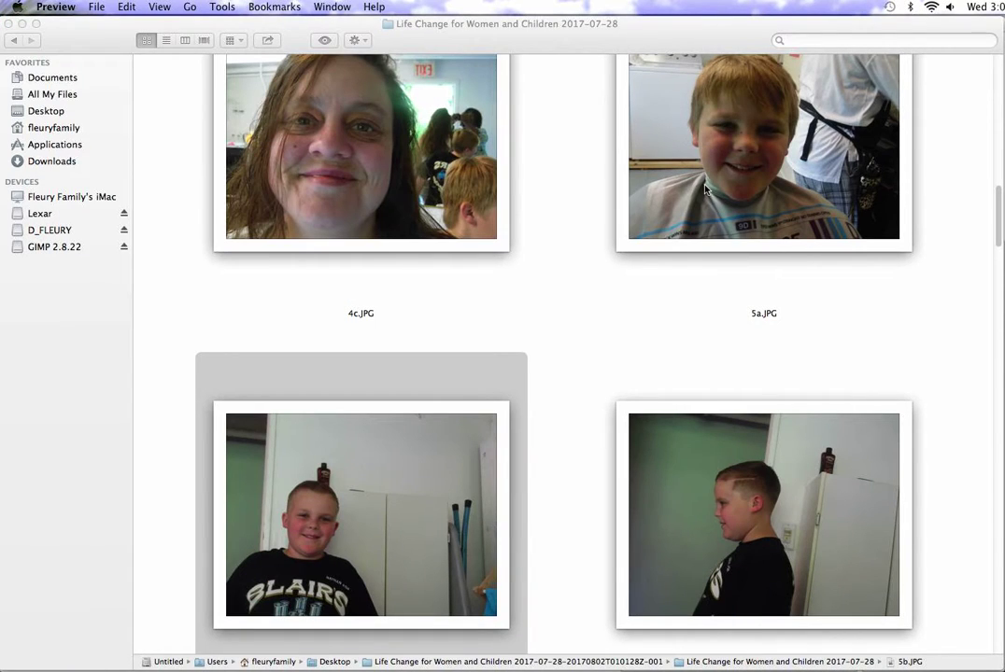
{"action": "double_click", "coordinate": [705, 189]}
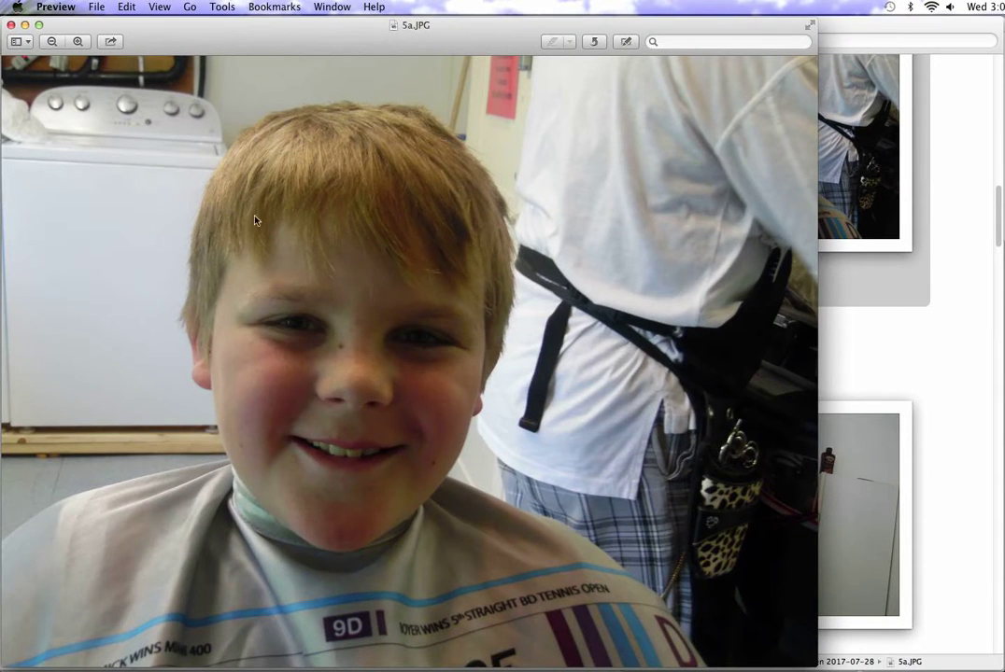
{"action": "left_click", "coordinate": [11, 25]}
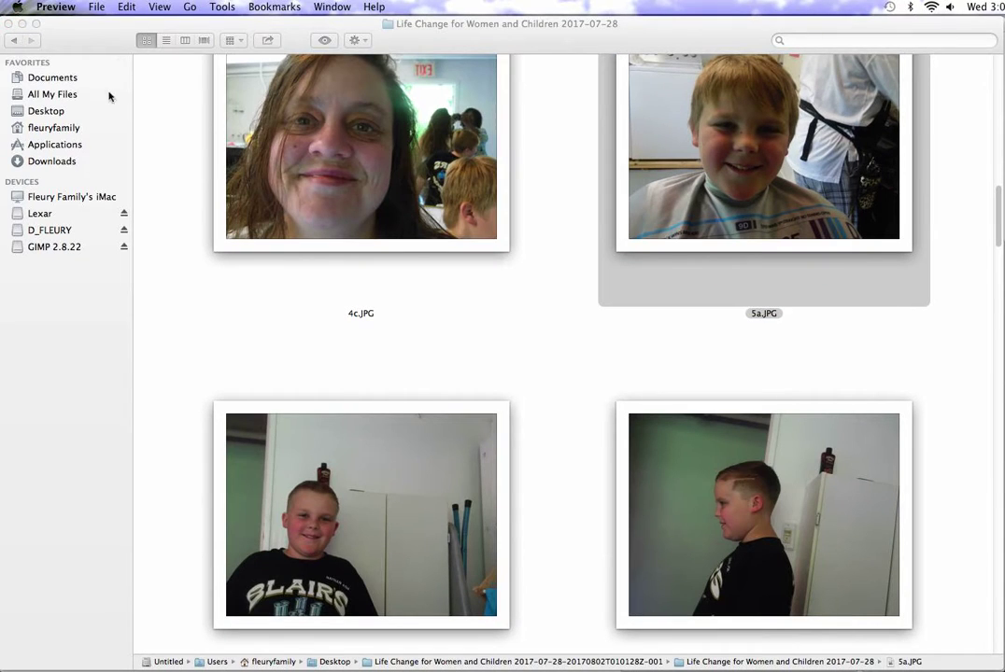
Step: Move 5c.JPG, the profile shot of the boy in the black T-shirt, to the Trash
{"action": "left_click", "coordinate": [419, 487]}
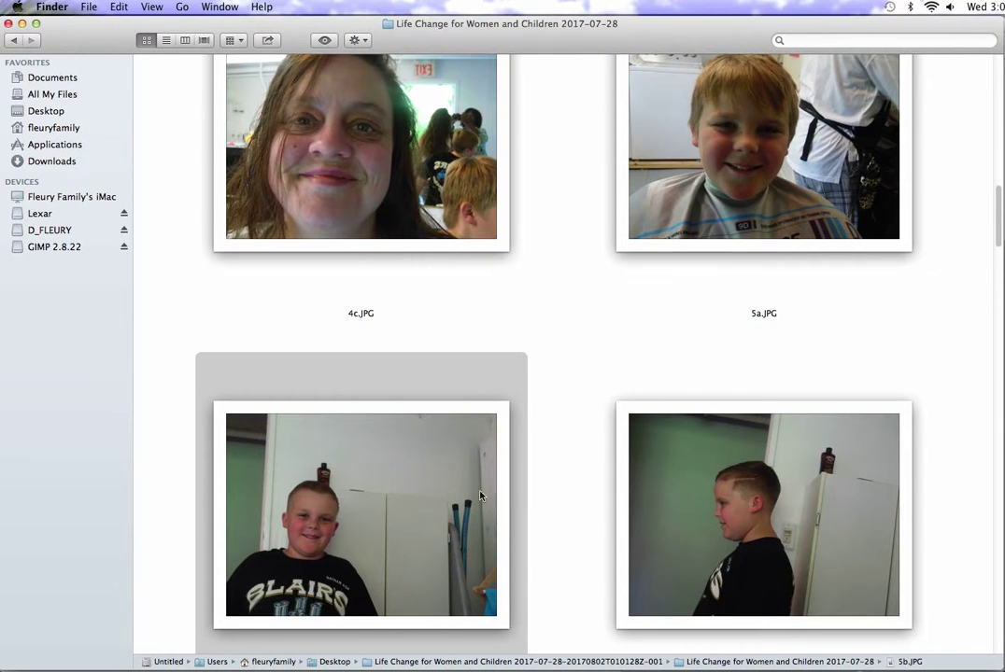
{"action": "left_click", "coordinate": [693, 512]}
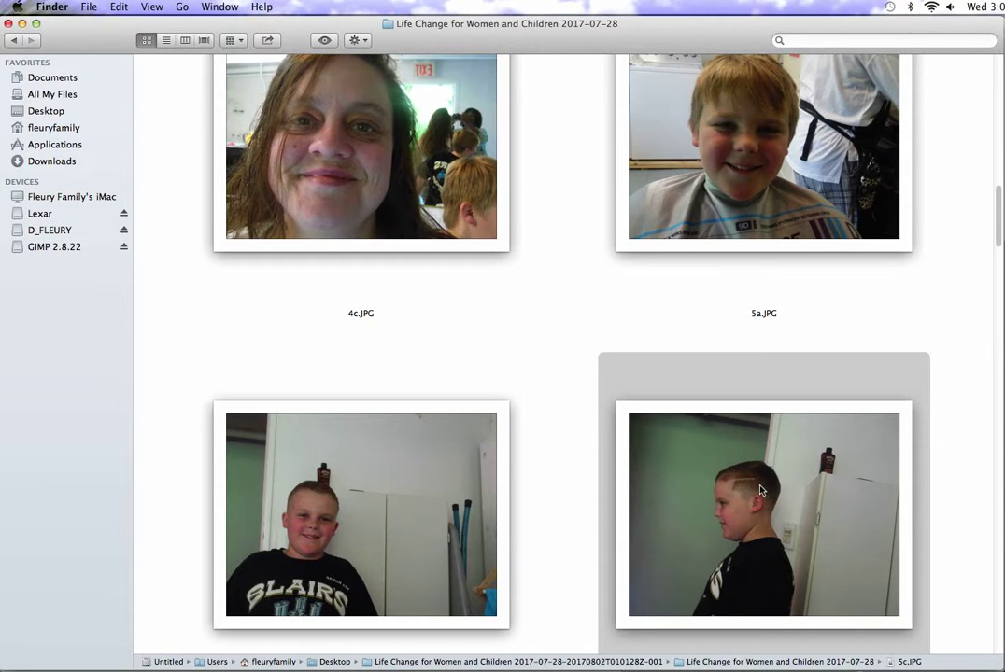
{"action": "left_click", "coordinate": [359, 40]}
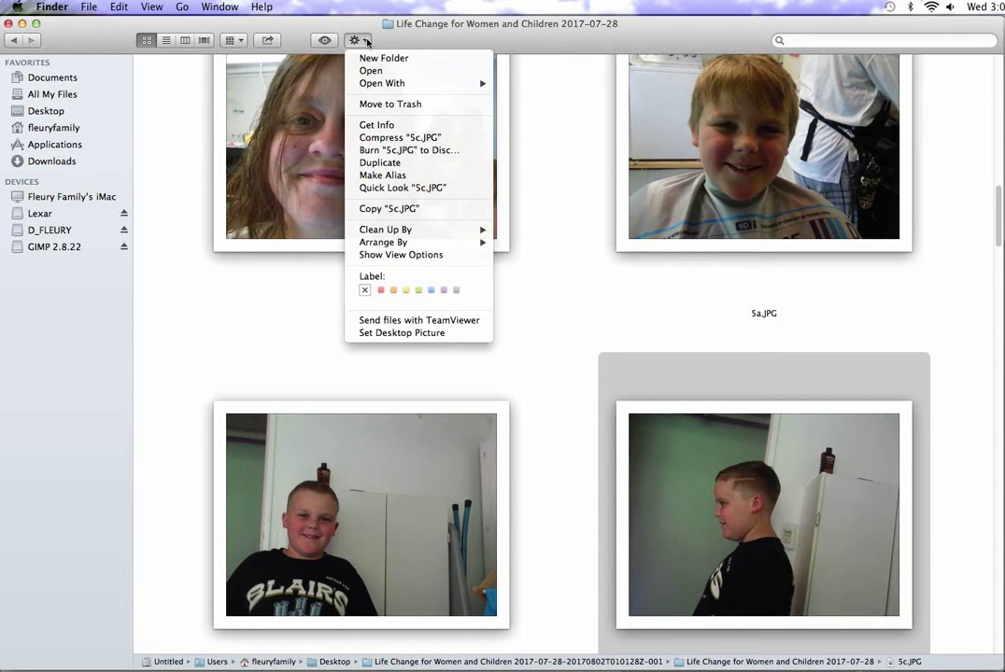
{"action": "left_click", "coordinate": [387, 105]}
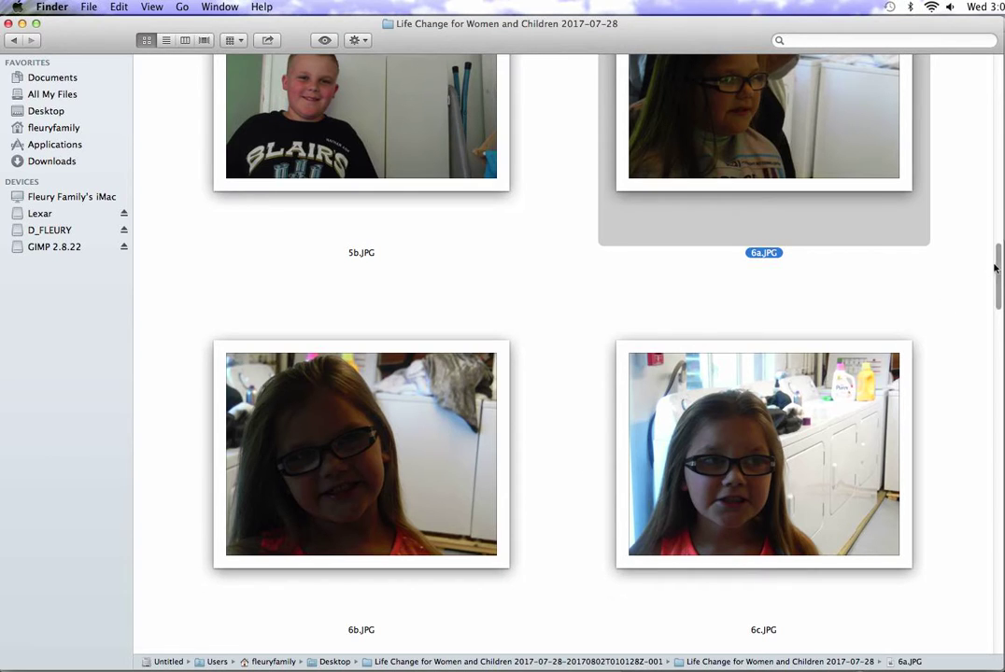
Step: Move 7b.JPG, the boy in the Air Jordan shirt, and the following shot of him looking down to the Trash
{"action": "left_click_drag", "start_coordinate": [998, 262], "coordinate": [999, 326]}
{"action": "left_click", "coordinate": [810, 301]}
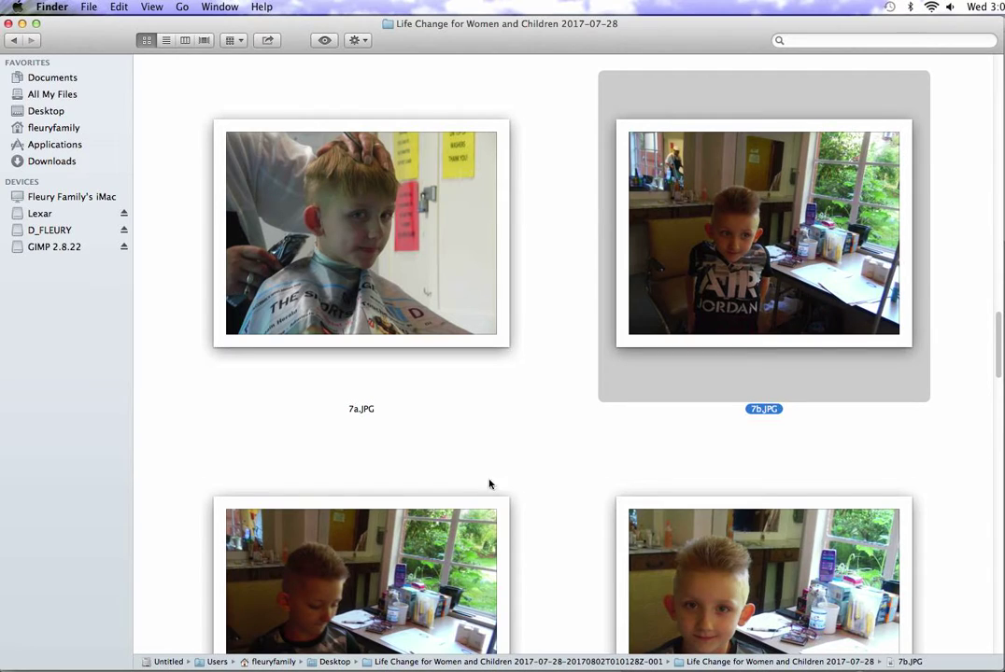
{"action": "left_click", "coordinate": [346, 545], "text": "super"}
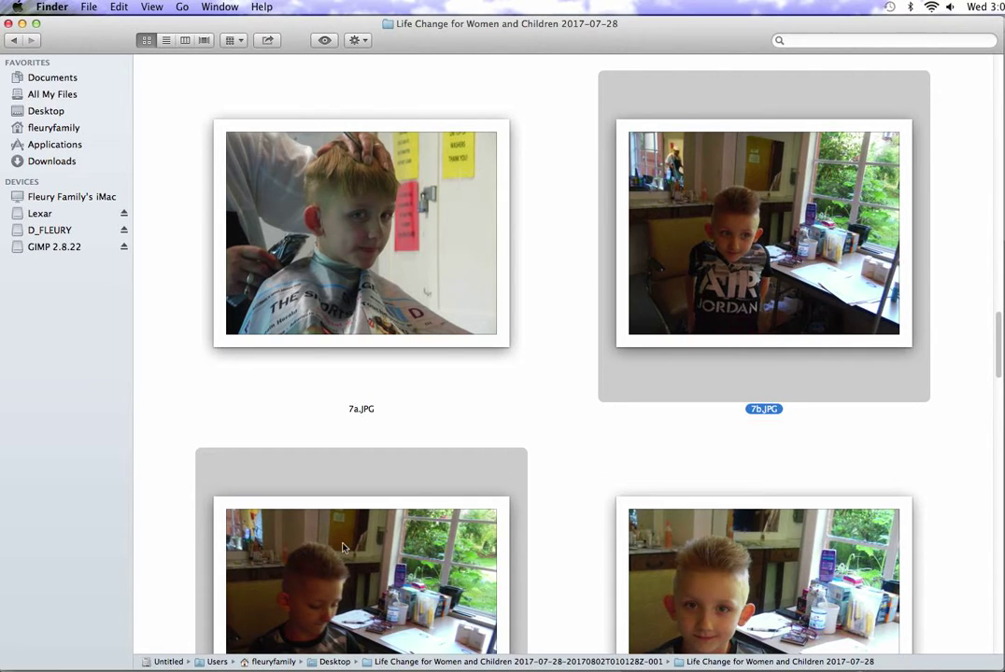
{"action": "left_click", "coordinate": [355, 40]}
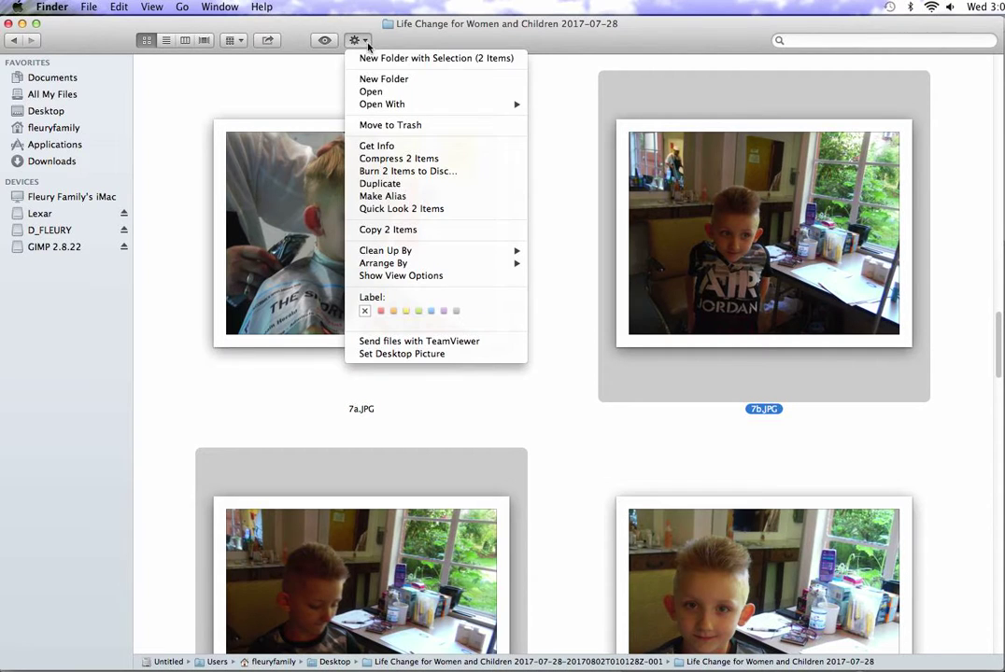
{"action": "left_click", "coordinate": [389, 125]}
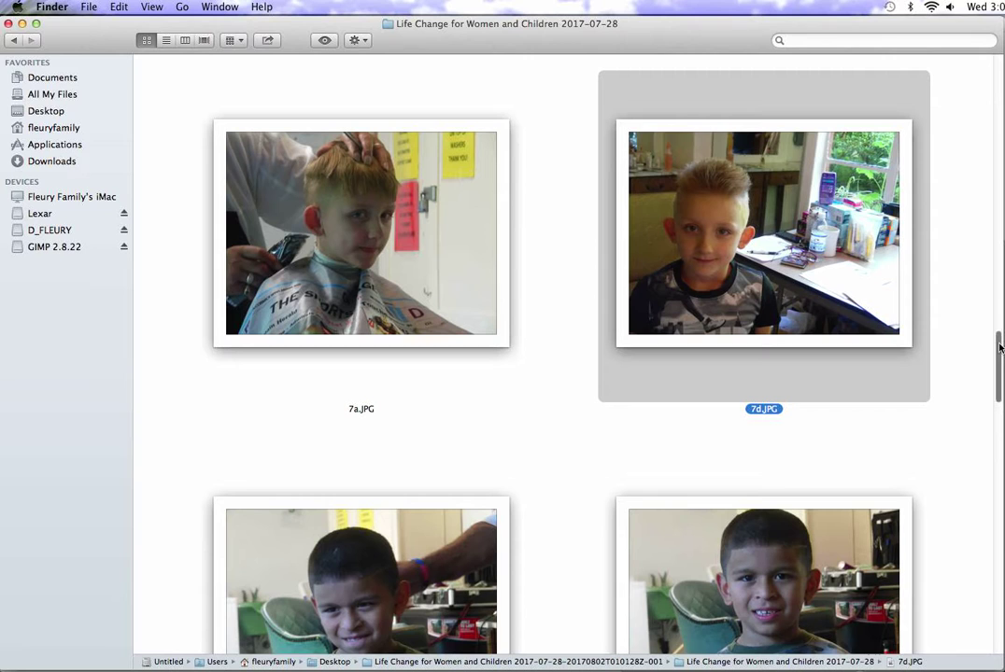
Step: Move 9a.JPG, the toddler with the blue pacifier, to the Trash
{"action": "left_click_drag", "start_coordinate": [998, 344], "coordinate": [1000, 411]}
{"action": "scroll", "coordinate": [391, 316], "scroll_direction": "down", "scroll_amount": 3}
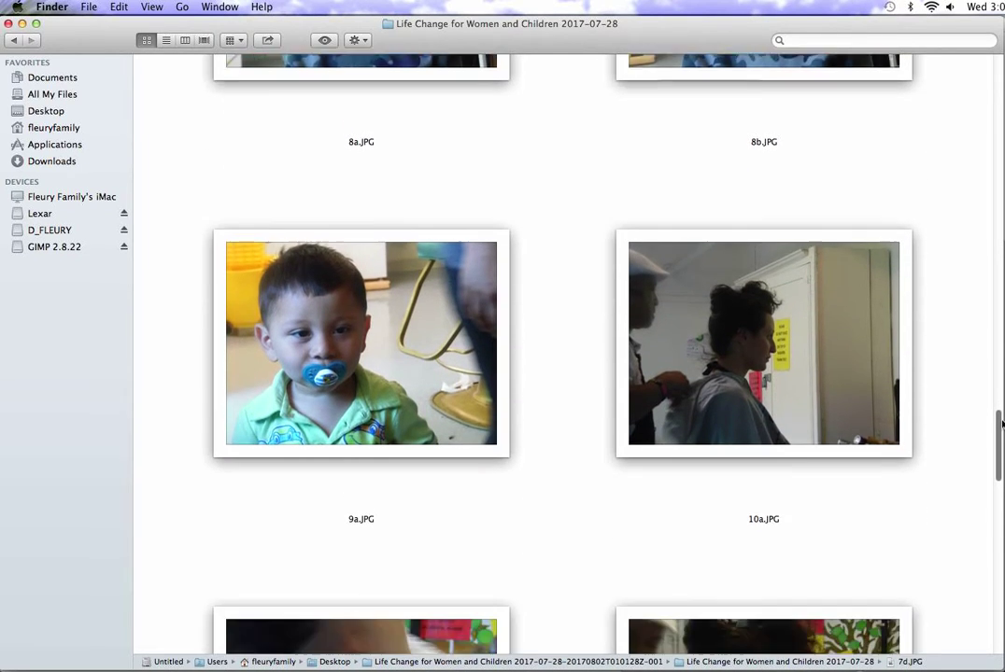
{"action": "left_click", "coordinate": [385, 314]}
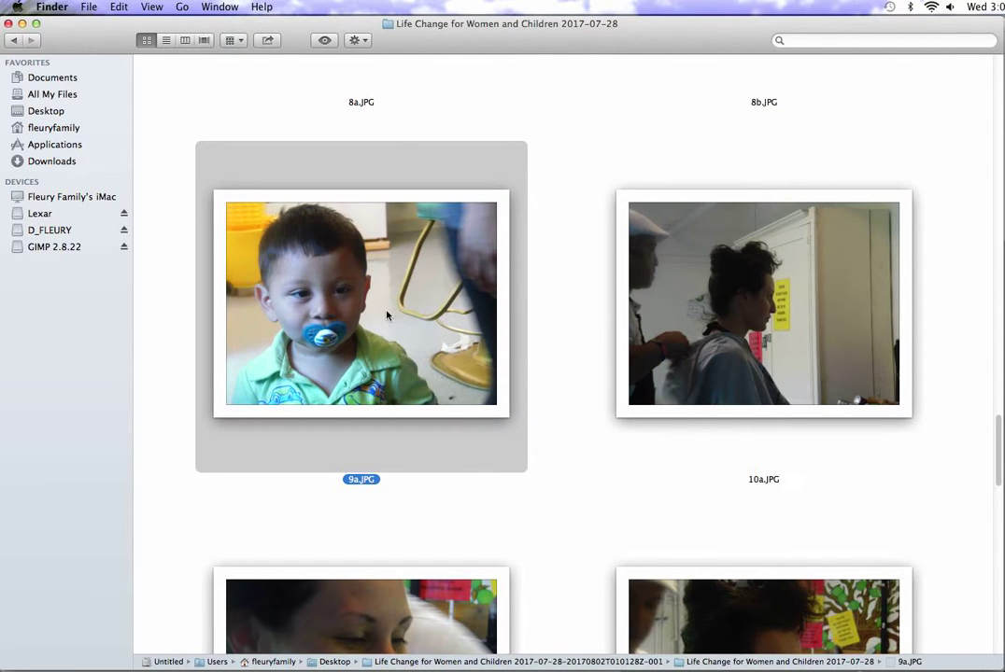
{"action": "left_click", "coordinate": [355, 40]}
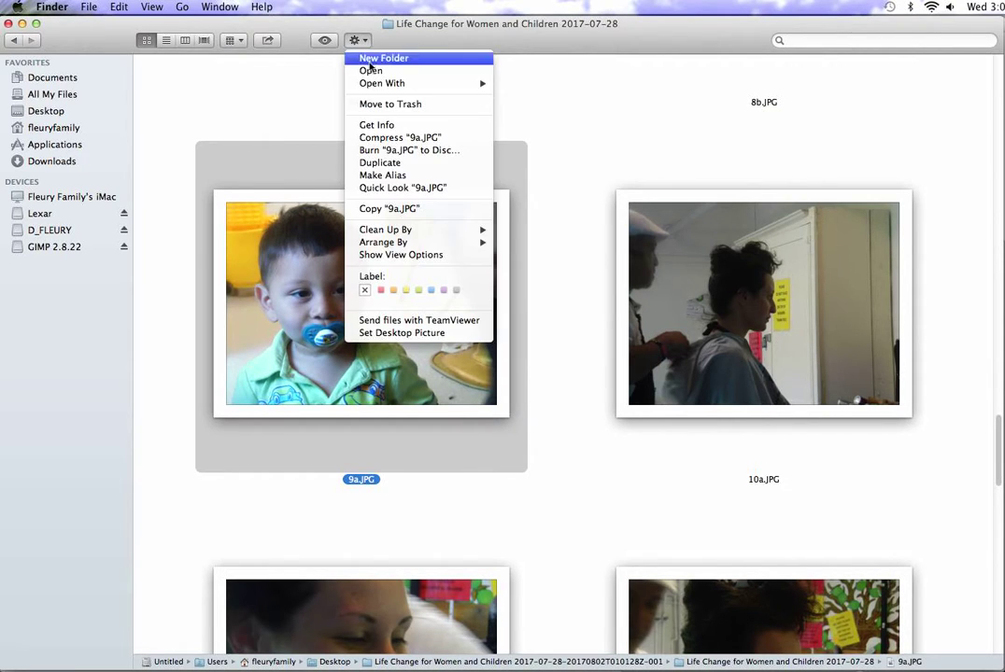
{"action": "left_click", "coordinate": [385, 105]}
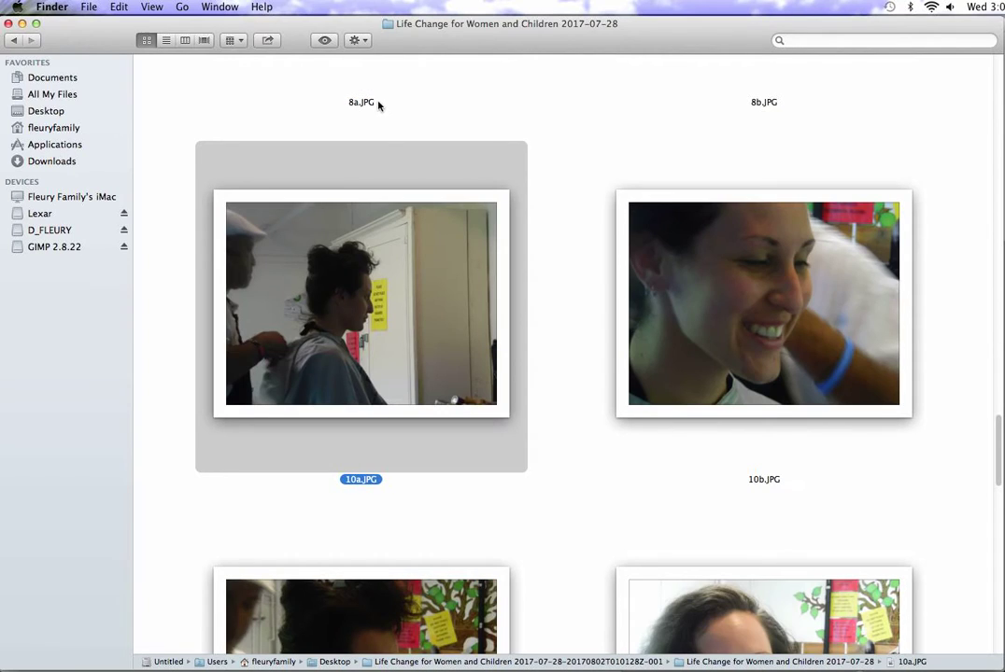
Step: Move 10b.JPG, the close-up of the smiling woman looking down, to the Trash
{"action": "left_click", "coordinate": [755, 332]}
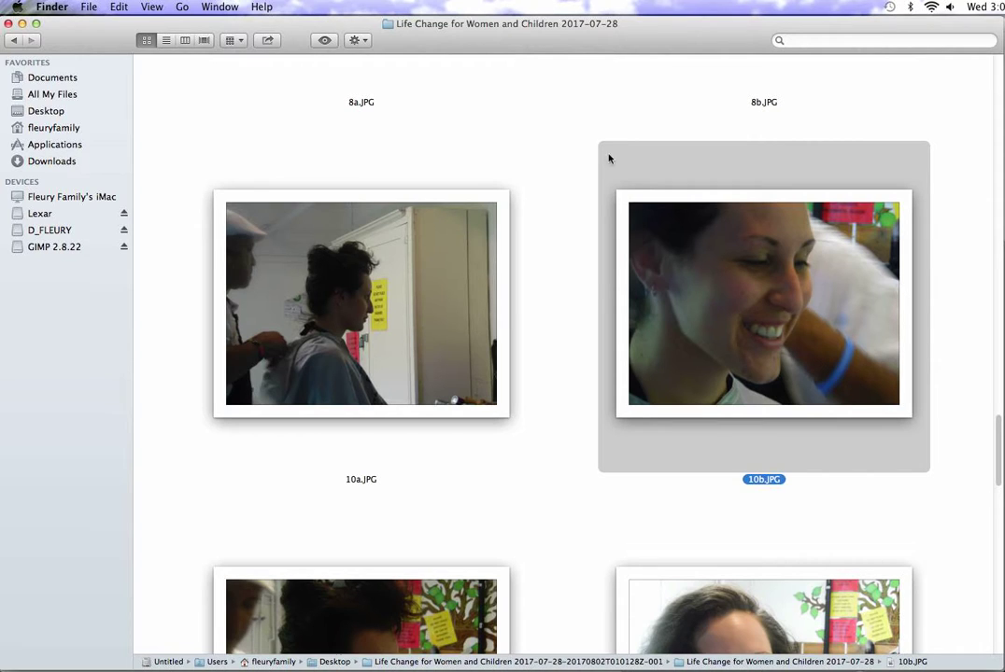
{"action": "left_click", "coordinate": [356, 40]}
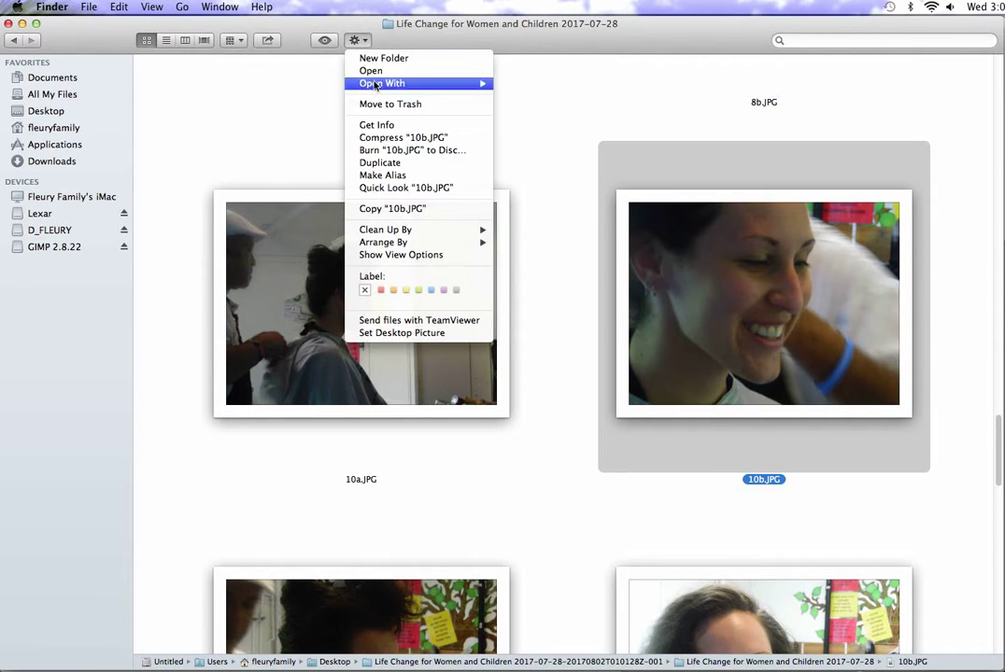
{"action": "left_click", "coordinate": [387, 104]}
Step: Compare the remaining shots in the 10 series and move 10a.JPG, the dark profile view by the cabinet, to the Trash
{"action": "scroll", "coordinate": [323, 90], "scroll_direction": "down", "scroll_amount": 5}
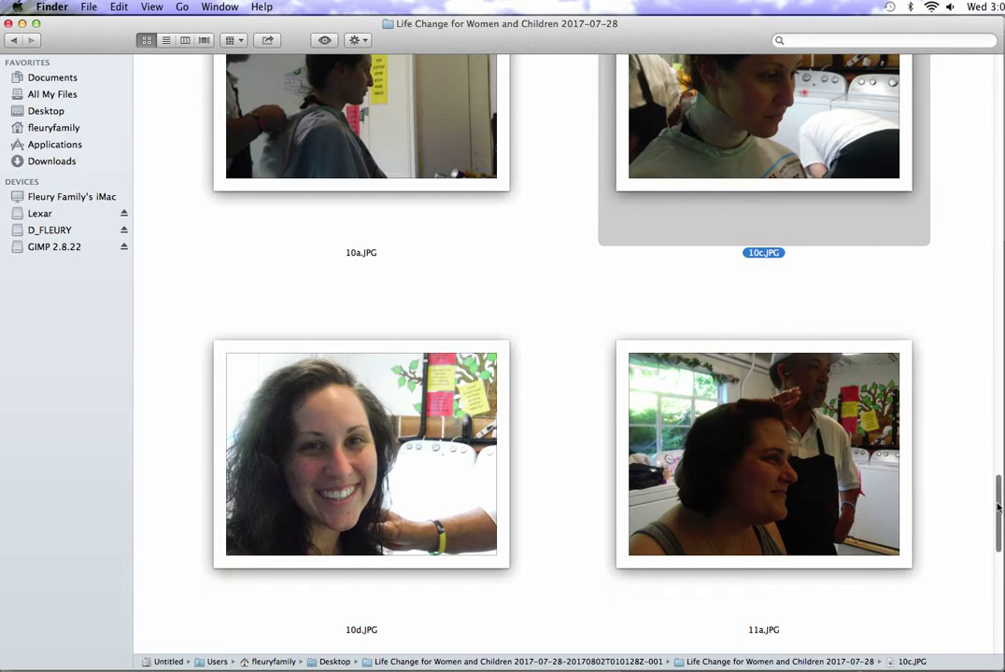
{"action": "left_click_drag", "start_coordinate": [995, 502], "coordinate": [999, 487]}
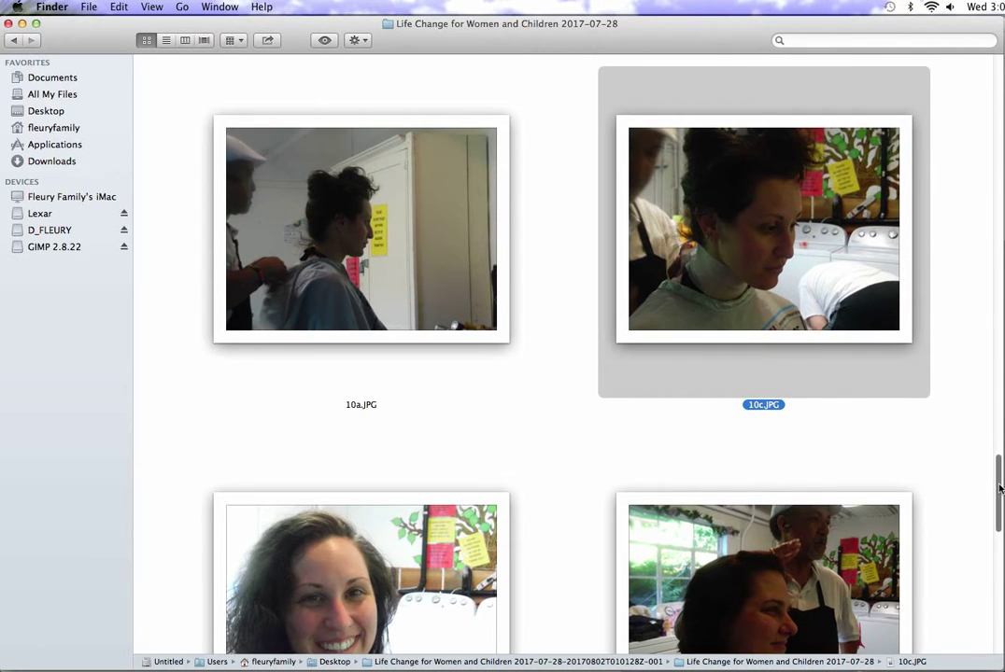
{"action": "left_click", "coordinate": [456, 252]}
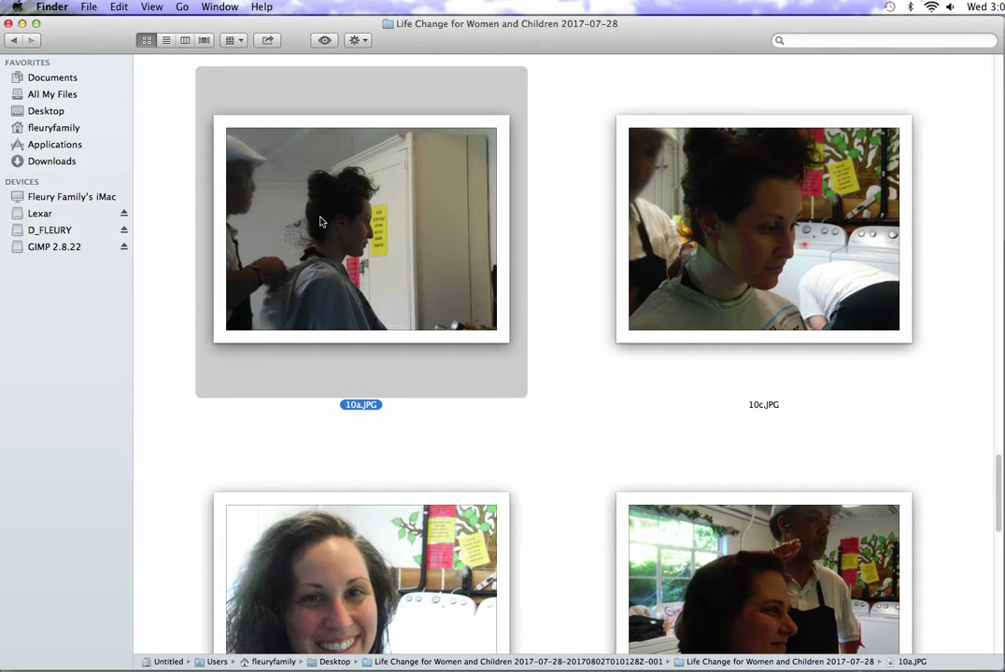
{"action": "left_click", "coordinate": [362, 41]}
{"action": "left_click", "coordinate": [381, 104]}
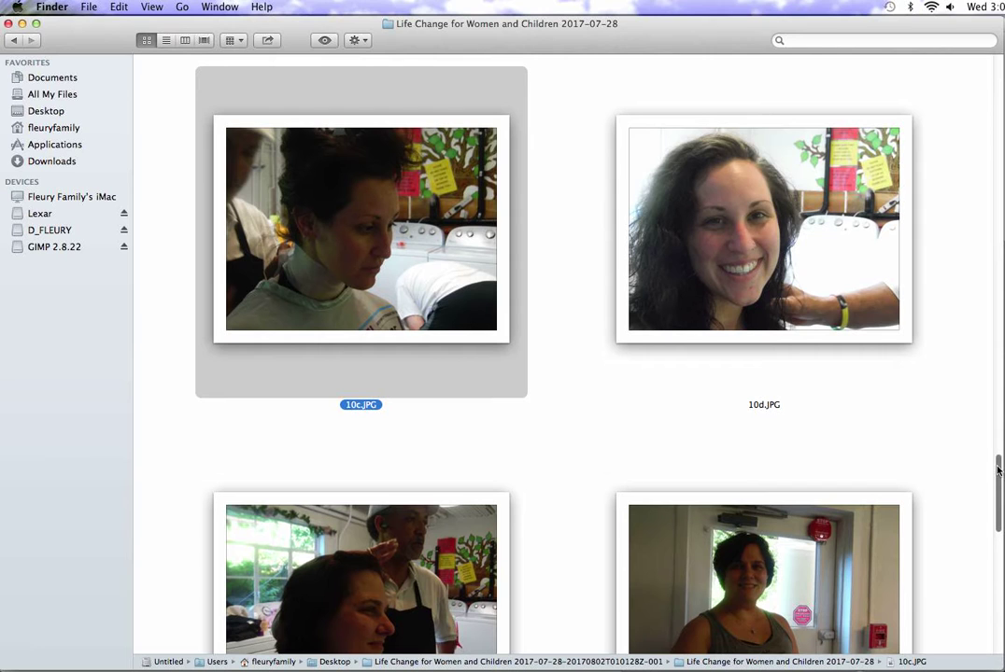
Step: Review the remaining photos through SAM_6549.JPG at the end of the folder, then return to the first photos
{"action": "left_click_drag", "start_coordinate": [998, 475], "coordinate": [1000, 598]}
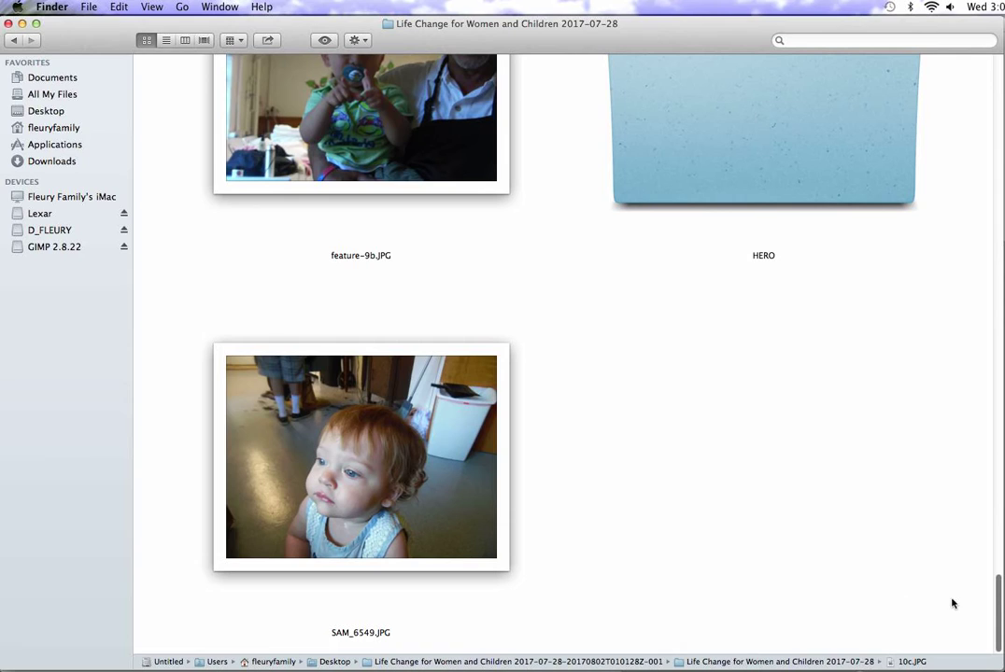
{"action": "left_click", "coordinate": [464, 472]}
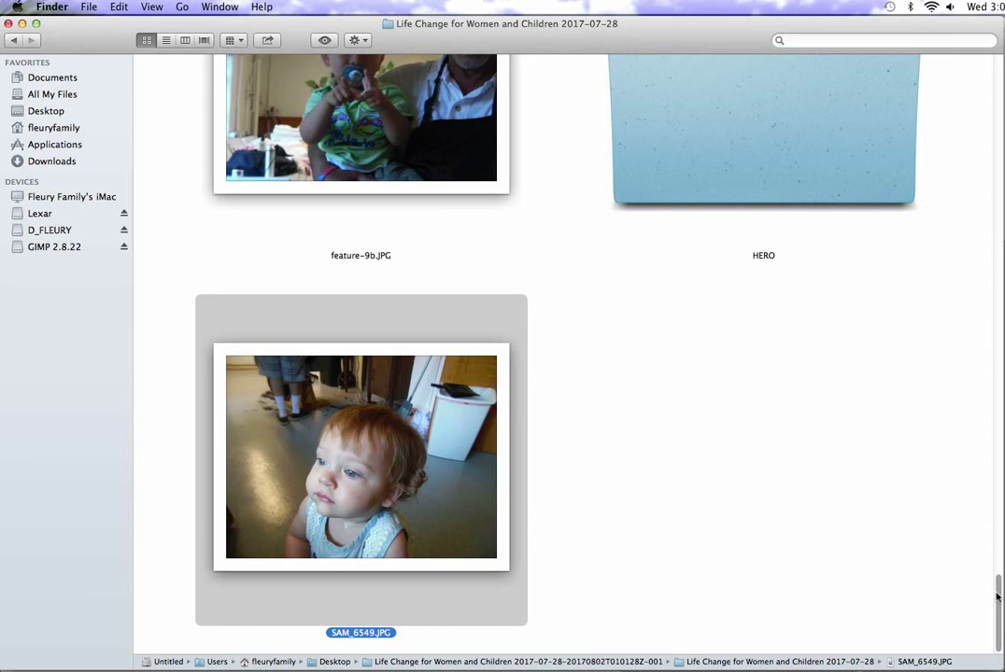
{"action": "scroll", "coordinate": [995, 513], "scroll_direction": "up", "scroll_amount": 3}
{"action": "left_click_drag", "start_coordinate": [996, 514], "coordinate": [983, 62]}
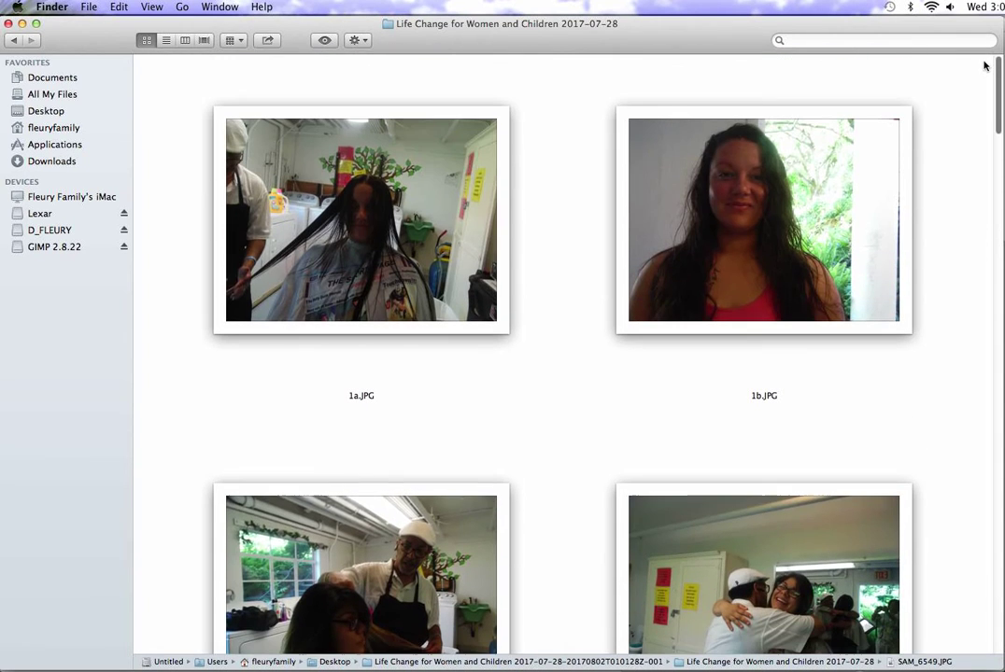